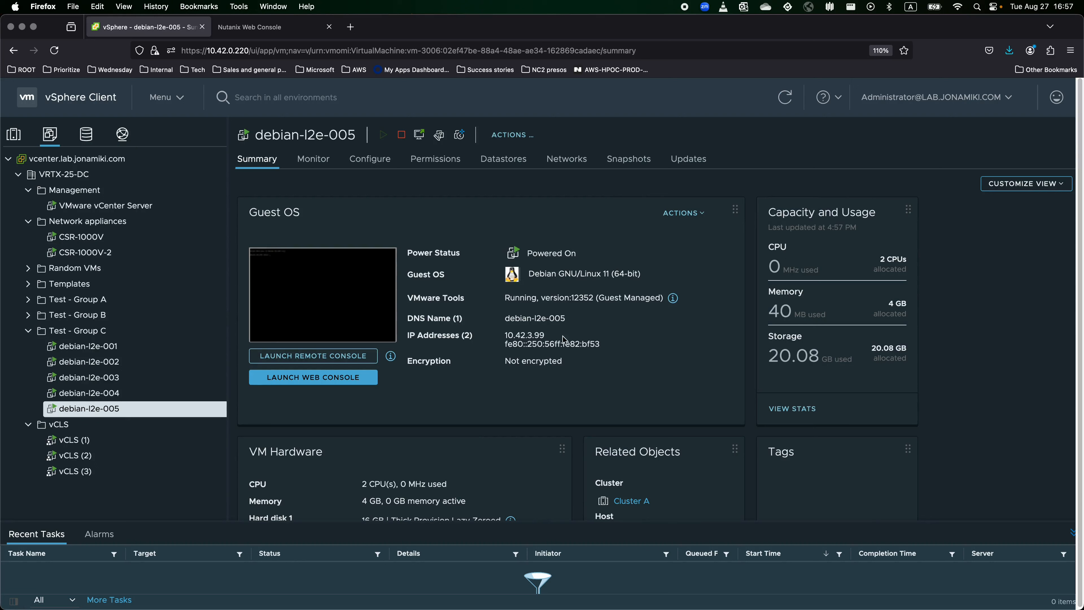
# Check that debian-l2e-005 shows IP 10.42.3.99 in vSphere, then go to the Nutanix login tab.
pyautogui.moveTo(503, 338); pyautogui.dragTo(563, 340)
pyautogui.click(546, 354)
pyautogui.click(275, 30)
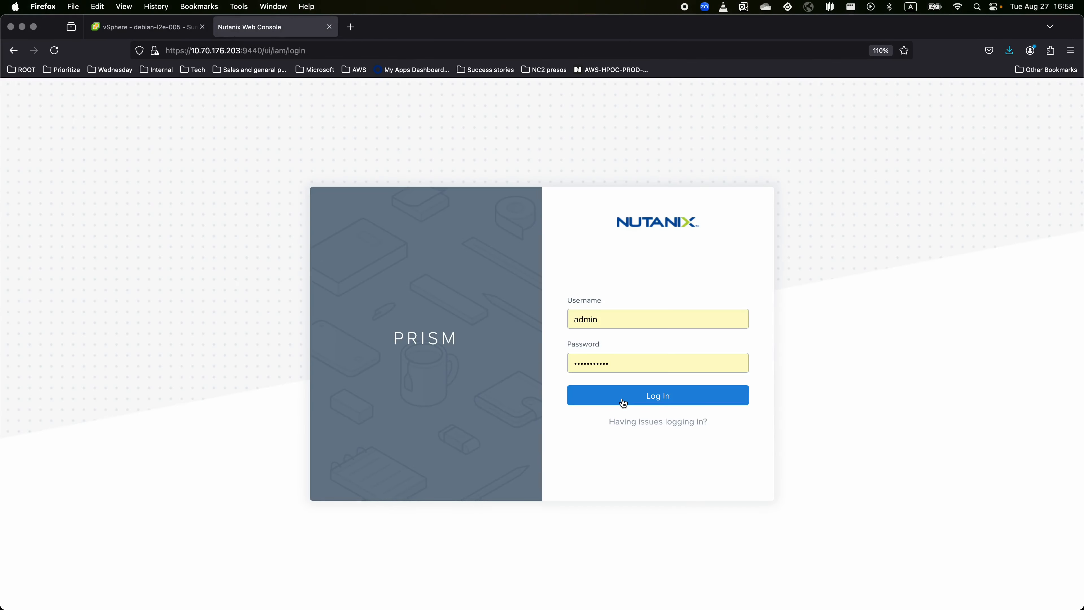
# Sign in to Prism Central and show the Virtual Private Clouds list under Network & Security.
pyautogui.click(624, 402)
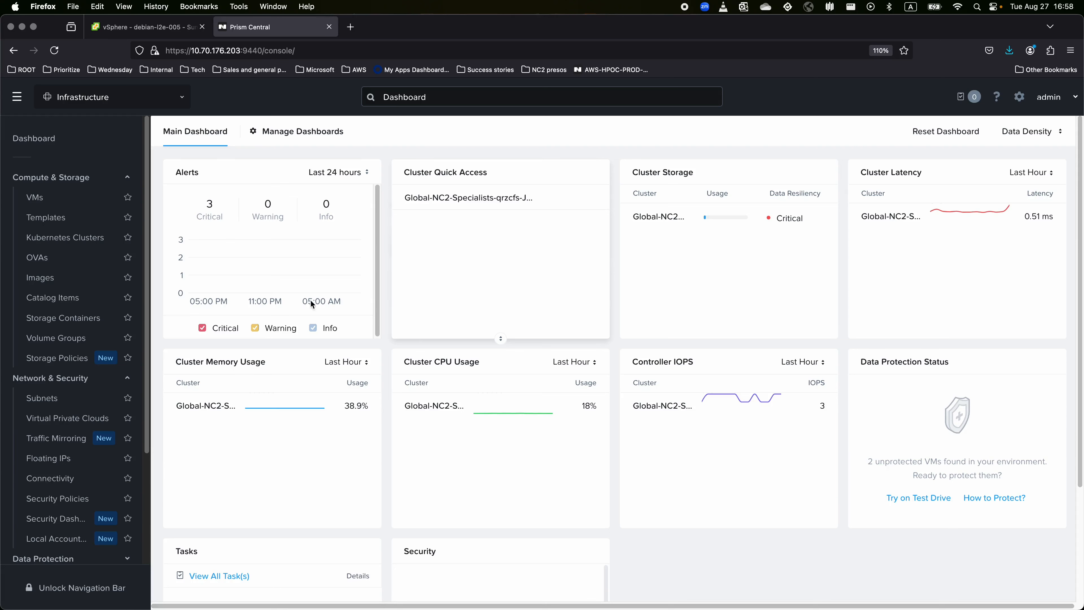
pyautogui.click(74, 419)
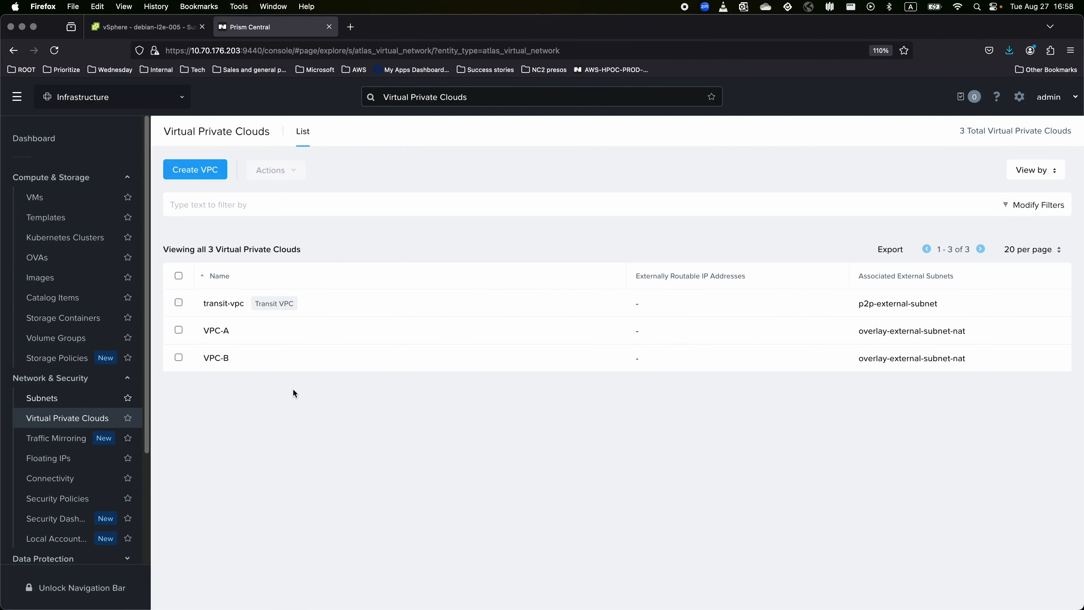
# Create VPC-C with overlay-external-subnet-nat attached as its default next hop.
pyautogui.click(207, 169)
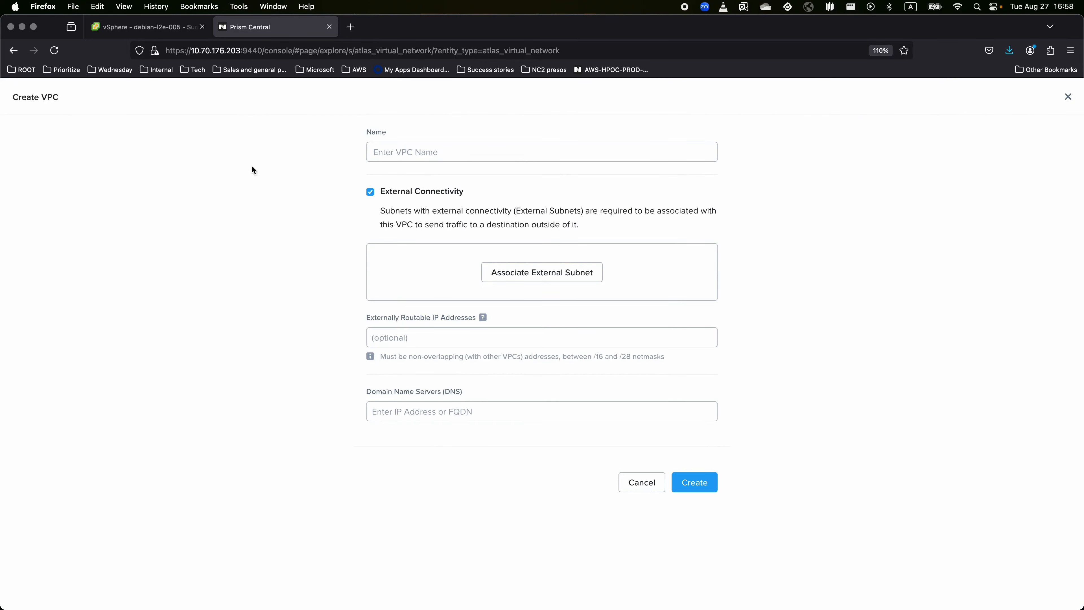
pyautogui.click(515, 153)
pyautogui.write('VPC-C')
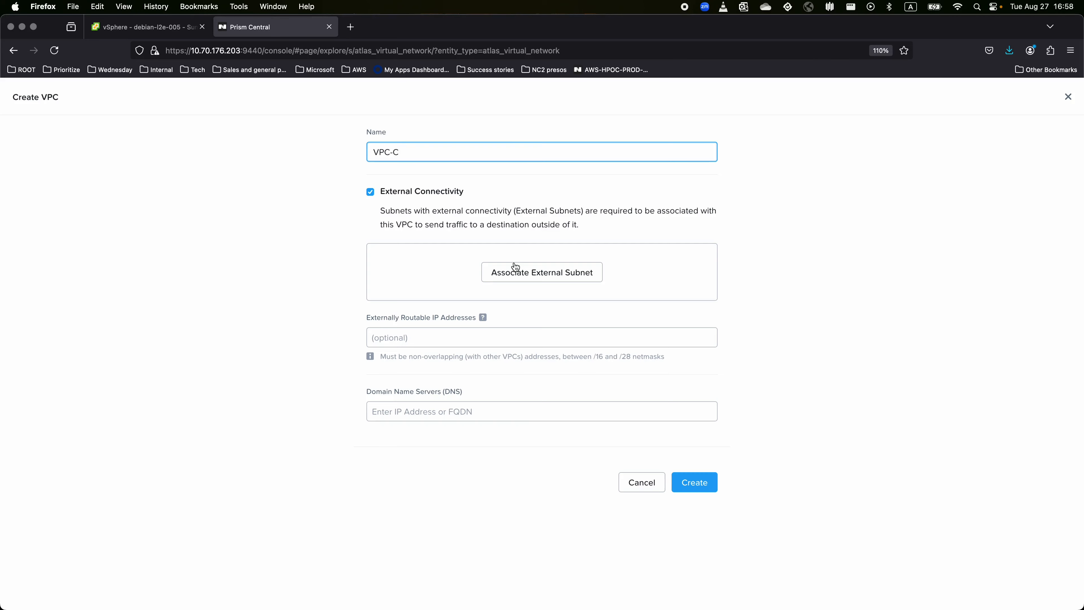
pyautogui.click(528, 272)
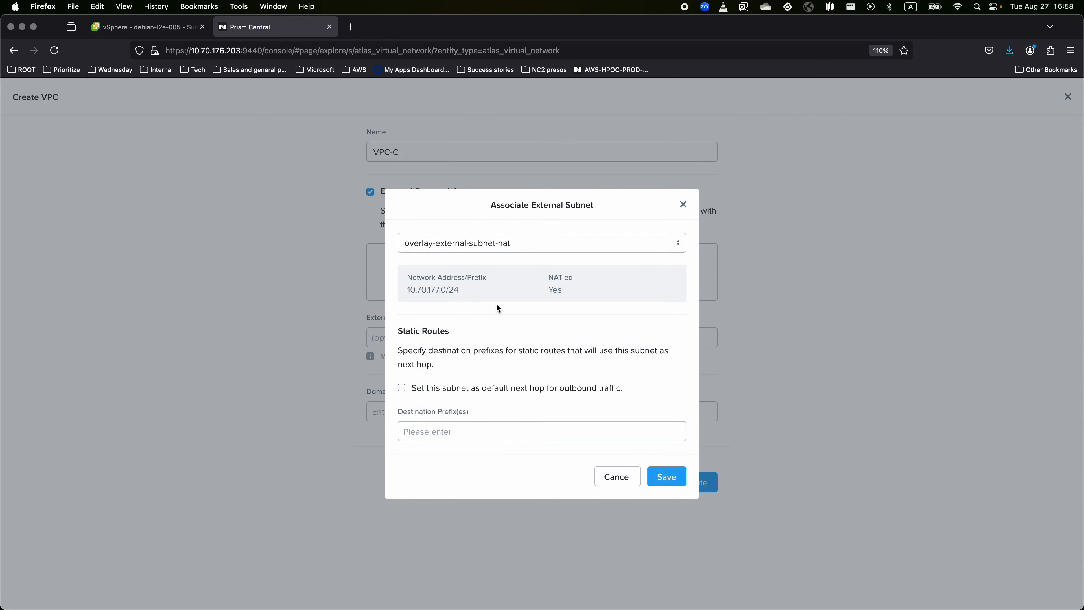
pyautogui.click(416, 394)
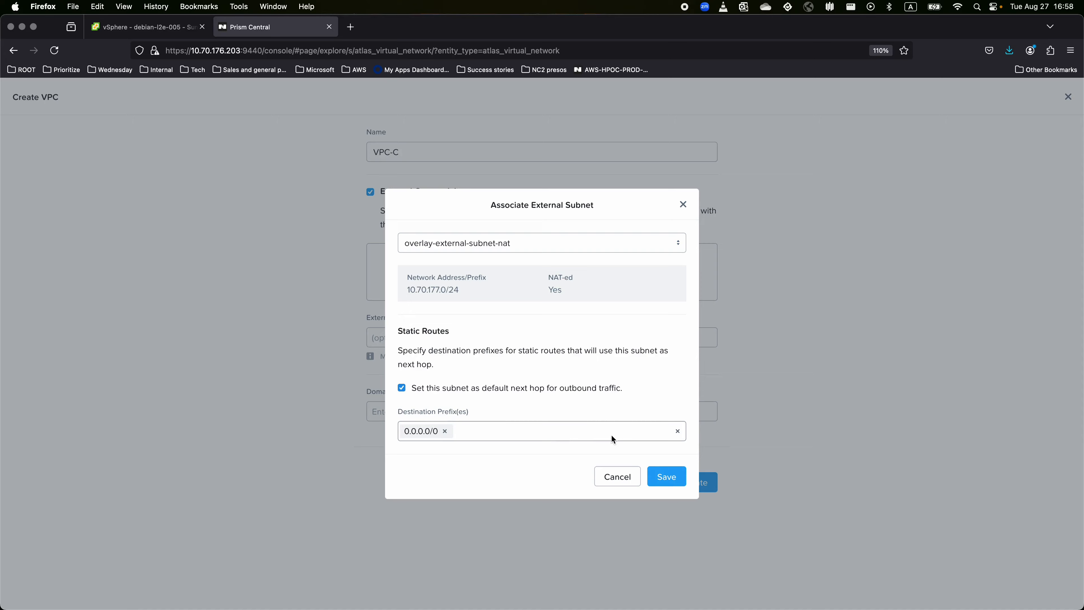
pyautogui.click(669, 478)
pyautogui.click(695, 509)
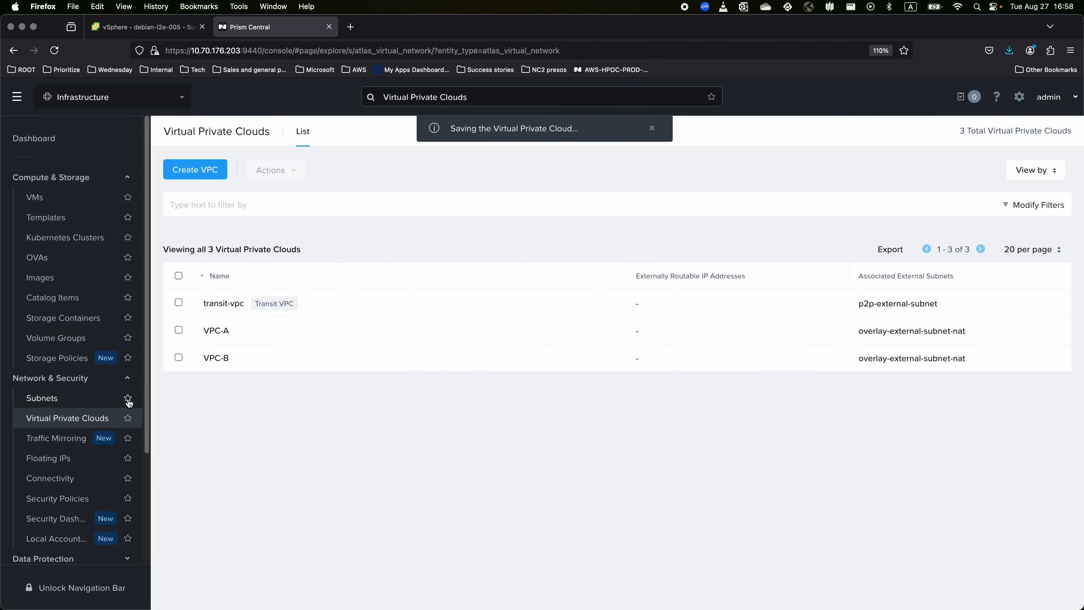
# Start a new subnet from the Subnets list and dismiss the status notifications.
pyautogui.click(49, 399)
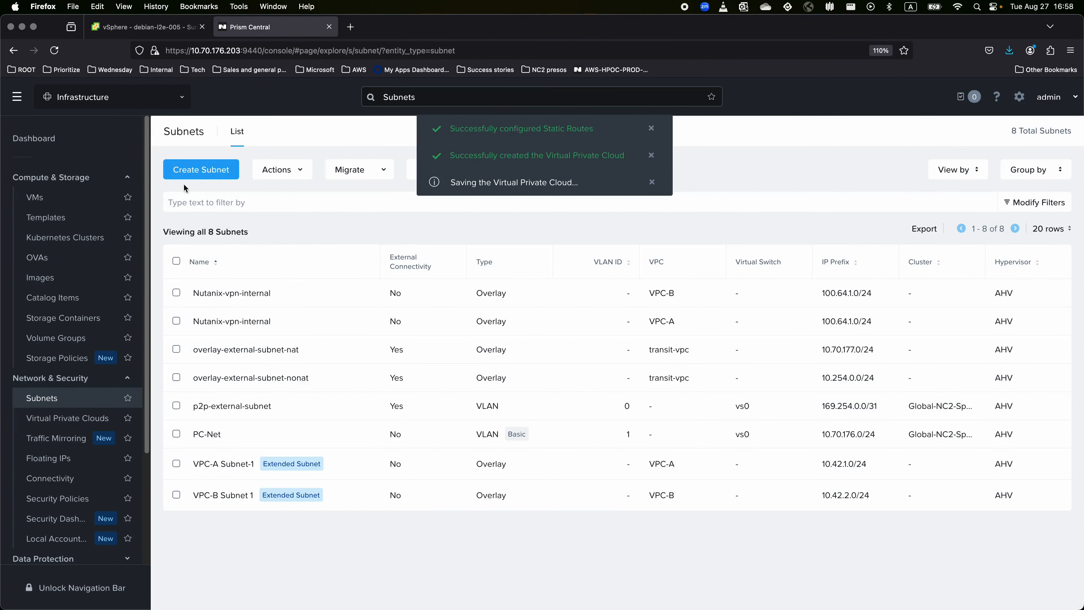
pyautogui.click(190, 176)
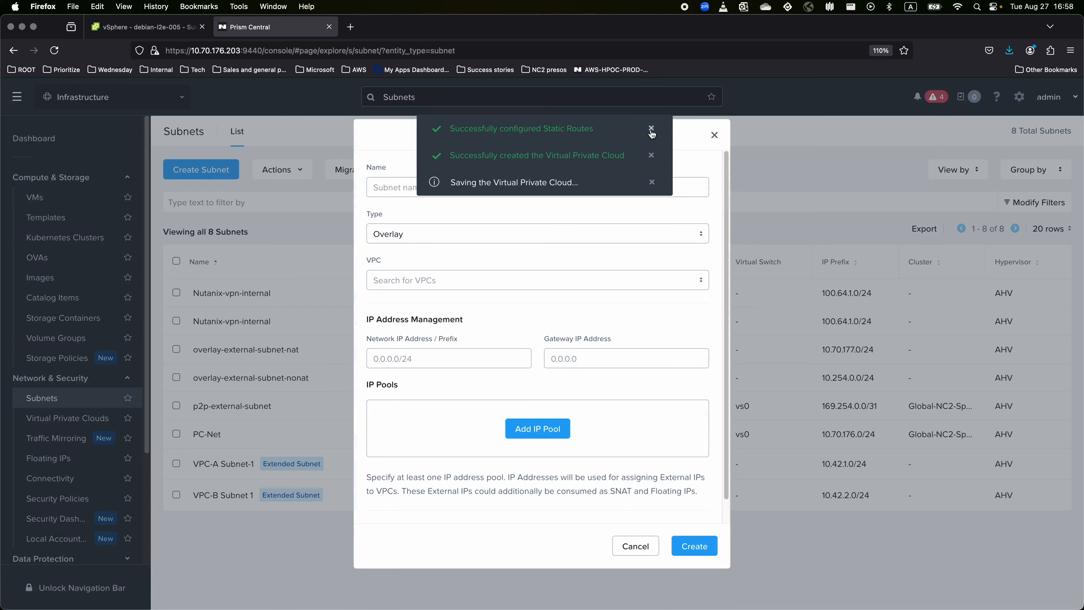
pyautogui.click(651, 129)
pyautogui.click(651, 129)
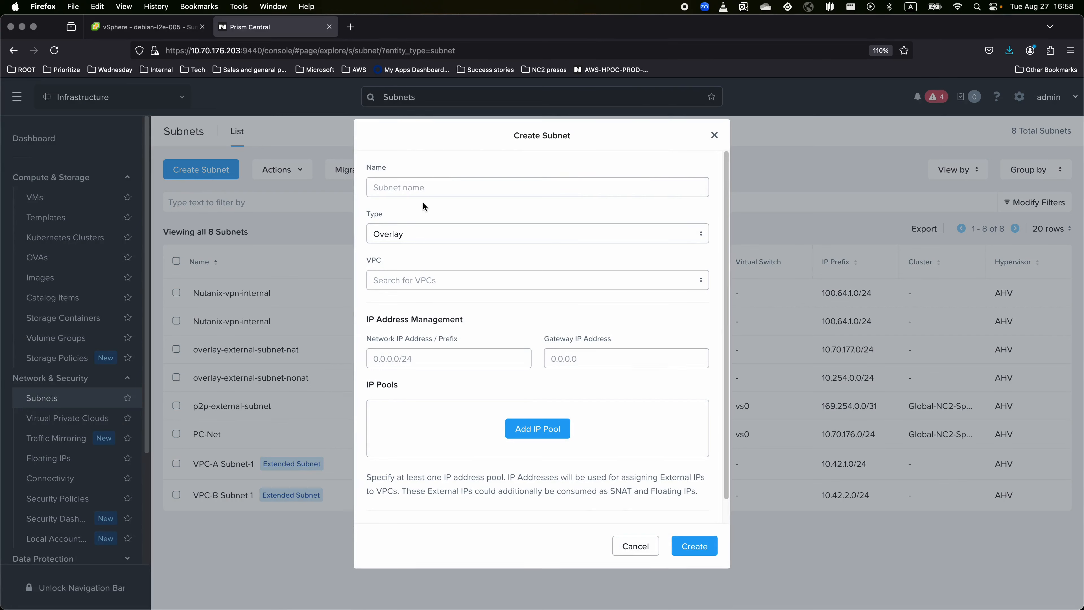
# Name the subnet 'VPC-C Subnet 1' in VPC-C, then return to the vSphere tab.
pyautogui.click(430, 184)
pyautogui.write('VPC-C Subnet 1')
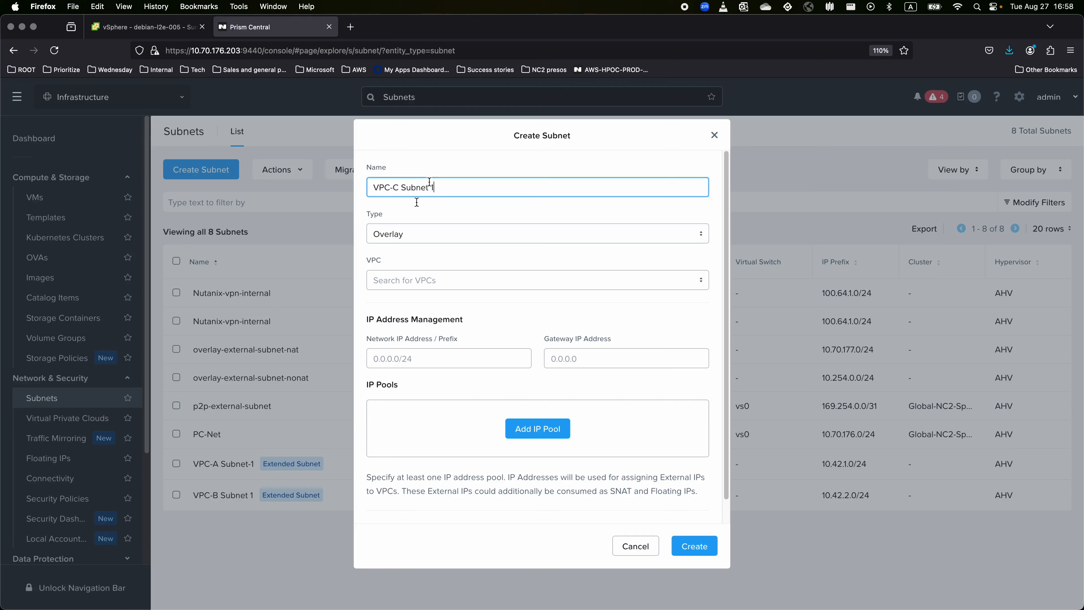
pyautogui.click(440, 285)
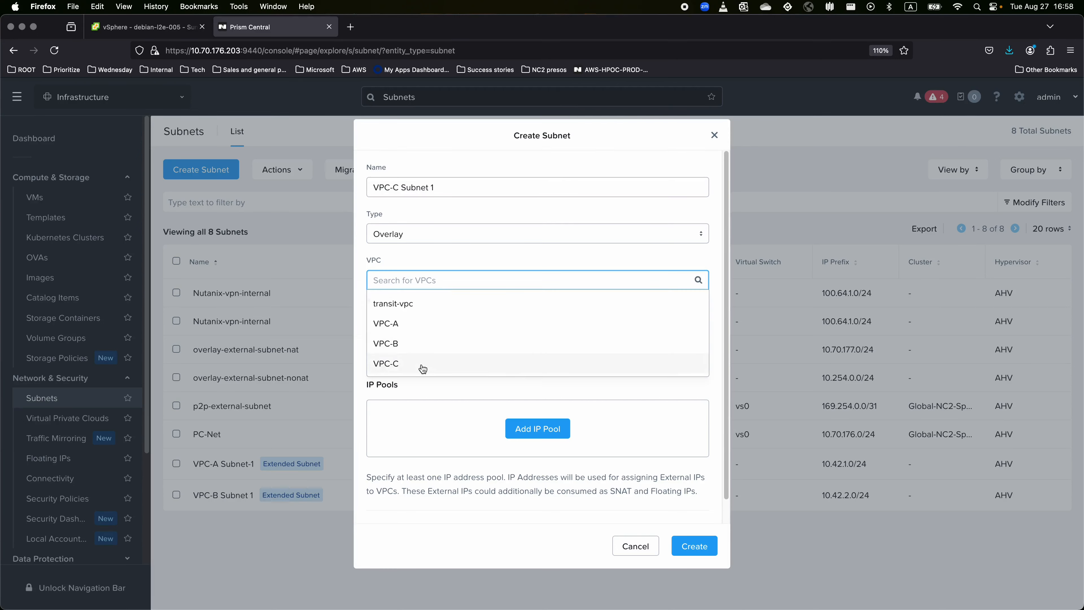
pyautogui.click(436, 365)
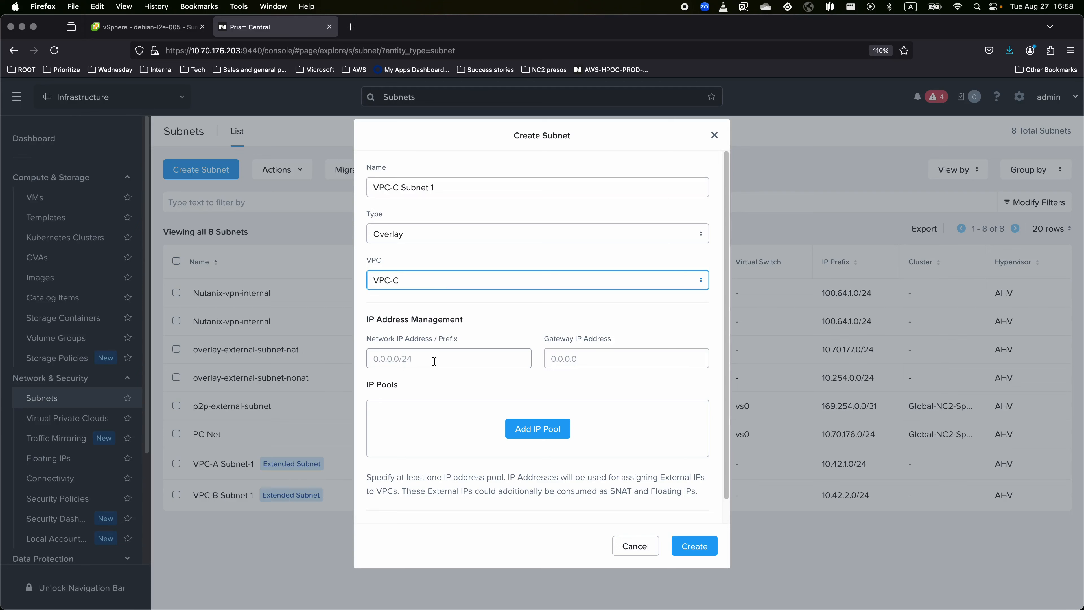
pyautogui.click(434, 361)
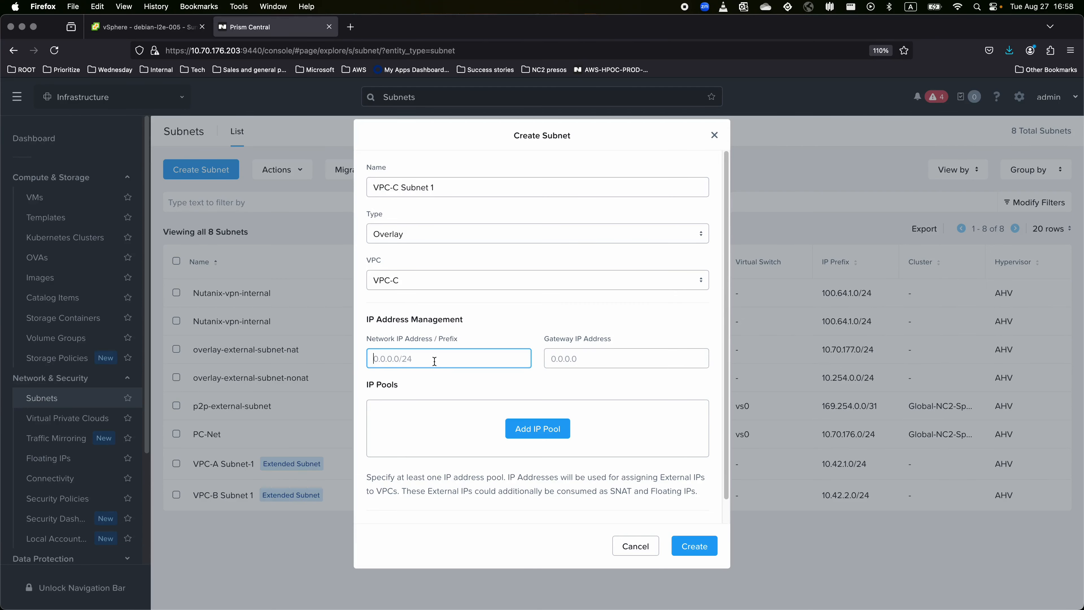
pyautogui.click(137, 27)
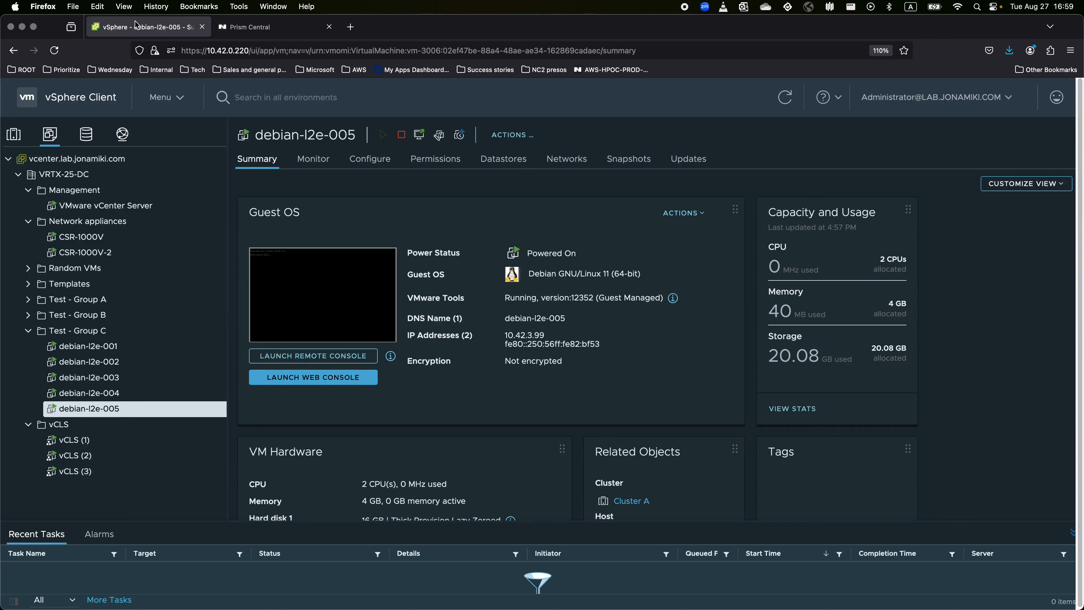
# Confirm debian-l2e-005 is on VL423, copy its IP 10.42.3.99, and return to Prism.
pyautogui.click(123, 135)
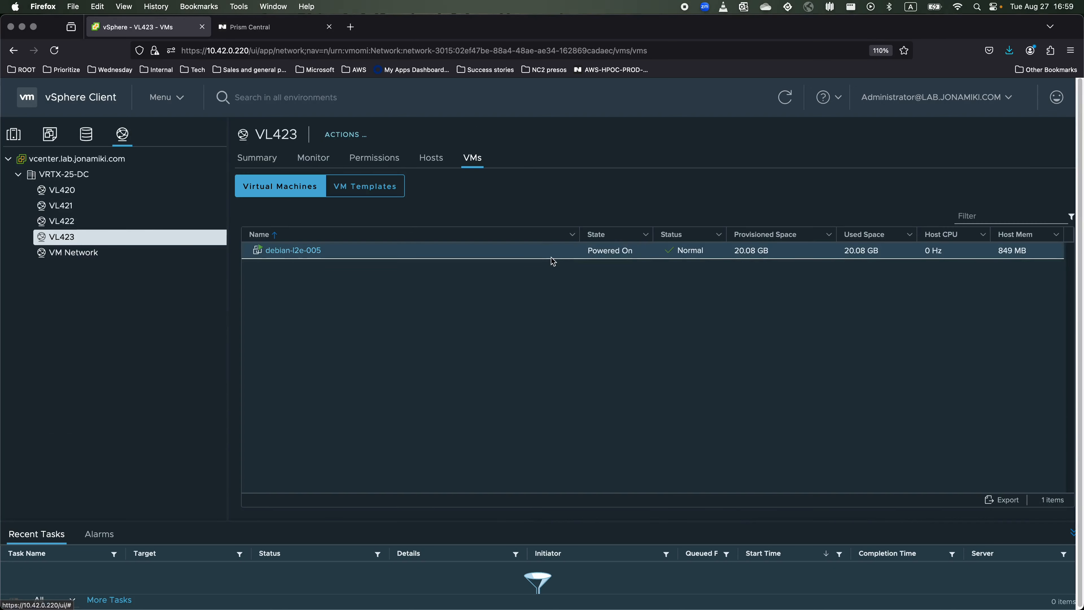
pyautogui.click(270, 251)
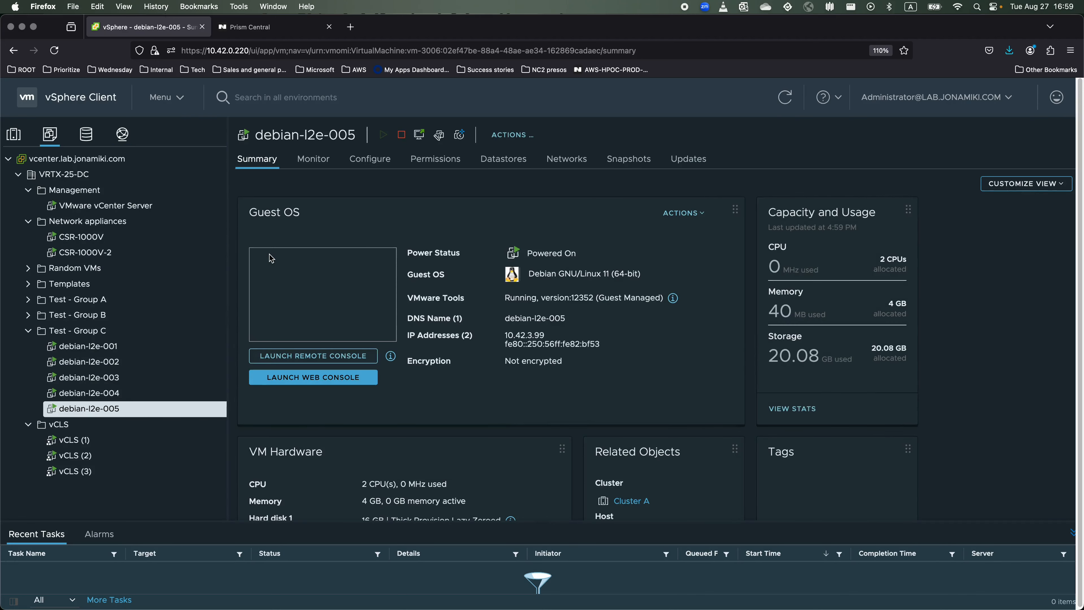
pyautogui.moveTo(506, 336); pyautogui.dragTo(544, 337)
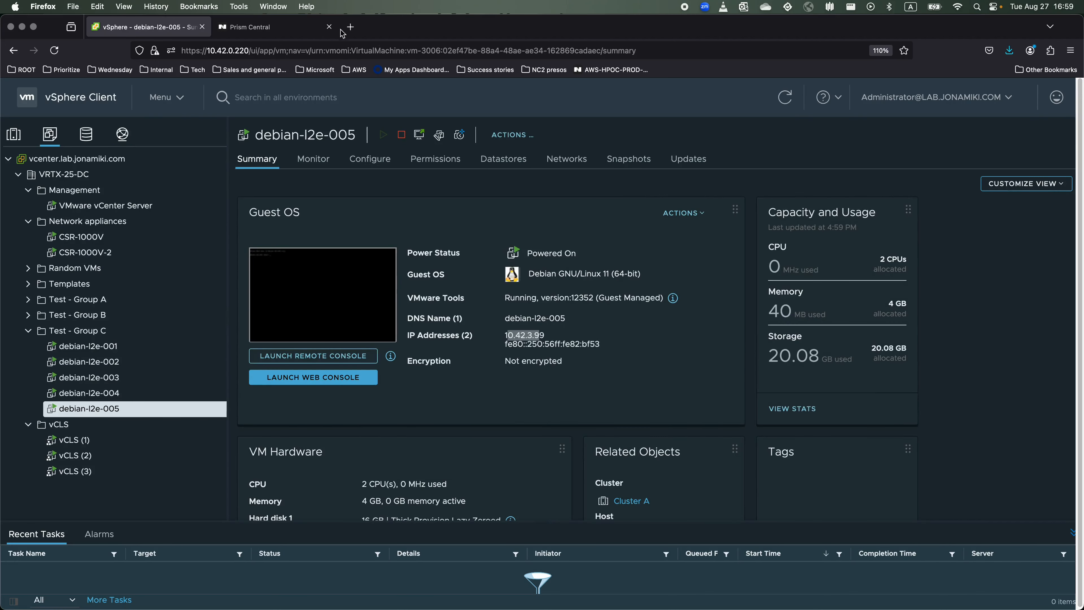
pyautogui.click(242, 28)
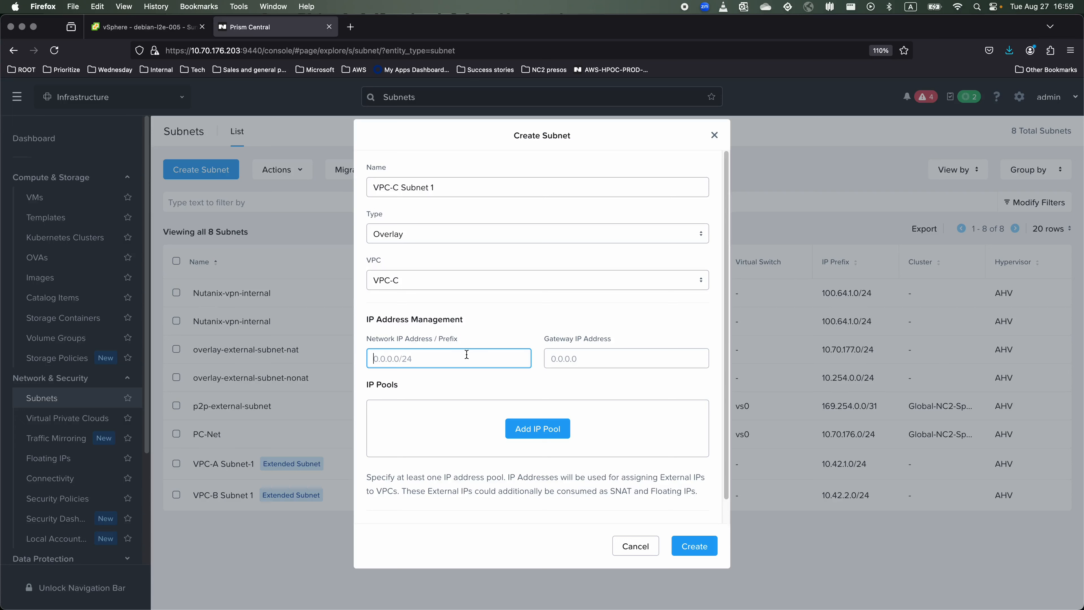
pyautogui.write('10.42.3.0/24')
# Enter subnet prefix 10.42.3.0/24 and gateway 10.42.3.1.
pyautogui.click(654, 365)
pyautogui.write('10.42.')
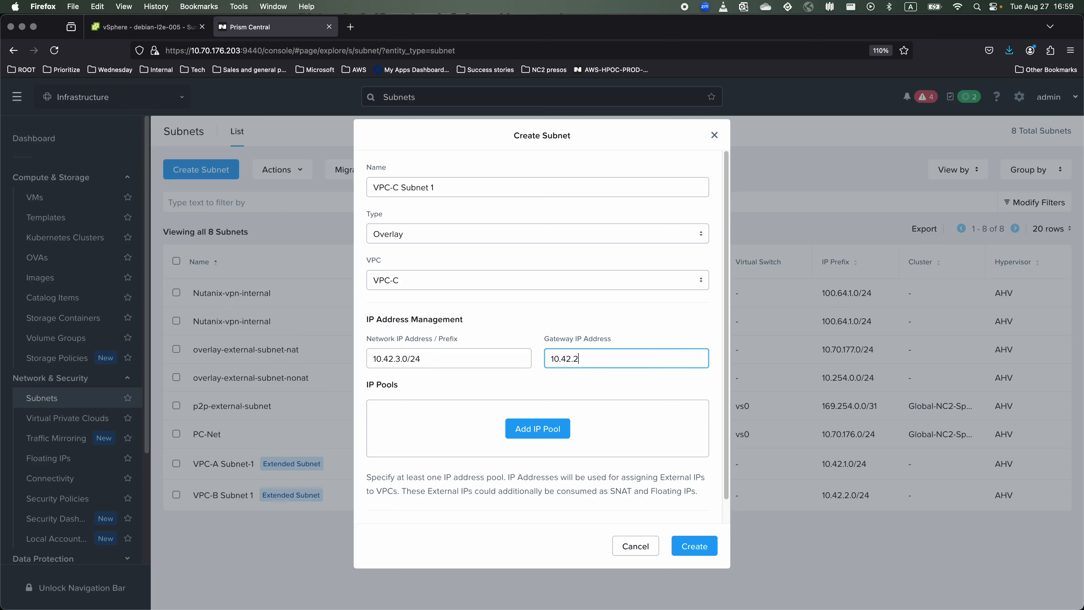
pyautogui.press('BackSpace')
pyautogui.write('3.1')
# Add IP pool 10.42.3.100–10.42.3.120 and create VPC-C Subnet 1.
pyautogui.click(548, 436)
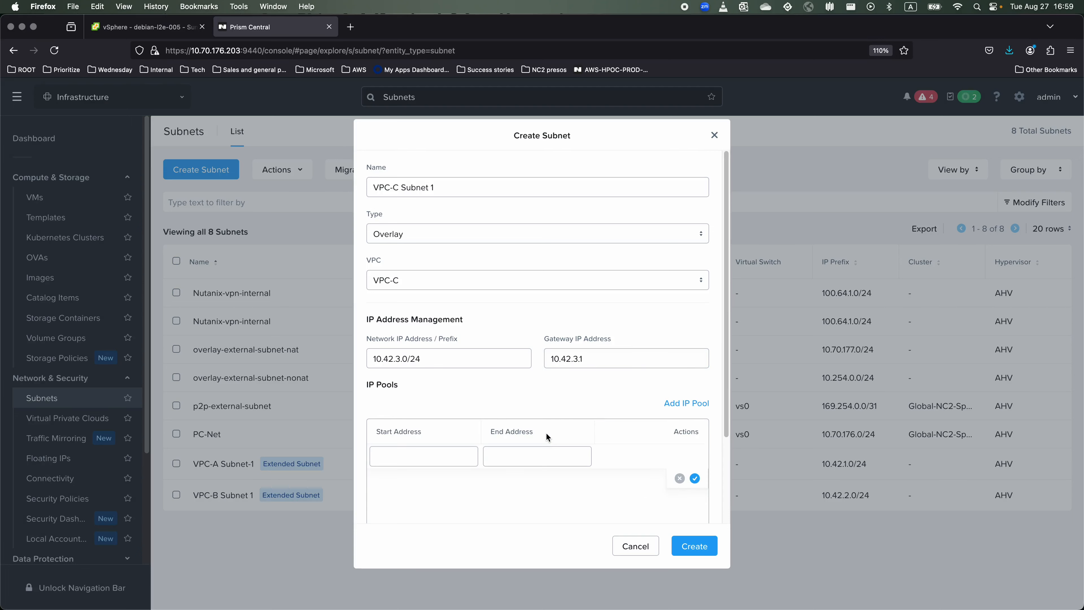
pyautogui.click(430, 456)
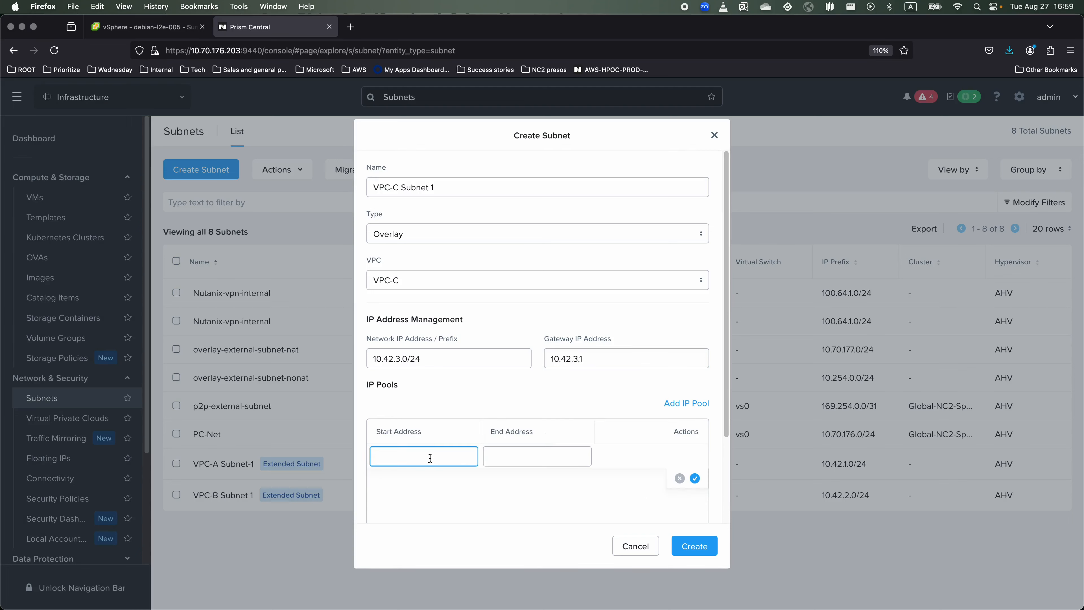
pyautogui.write('10.42.3.1')
pyautogui.write('00')
pyautogui.click(509, 452)
pyautogui.write('10.42.3.1')
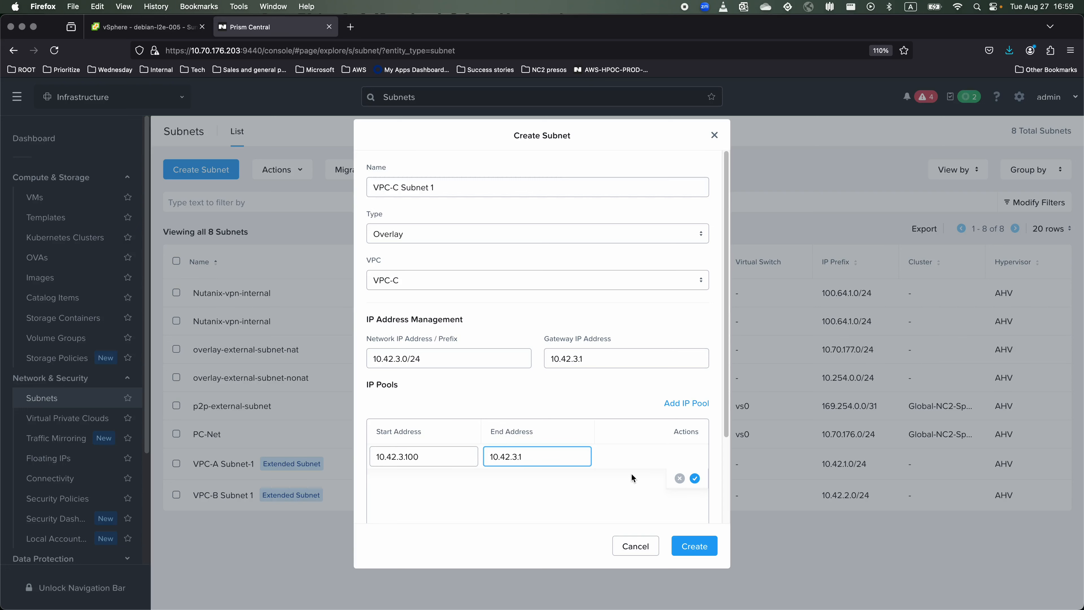
pyautogui.write('20')
pyautogui.click(694, 478)
pyautogui.click(703, 547)
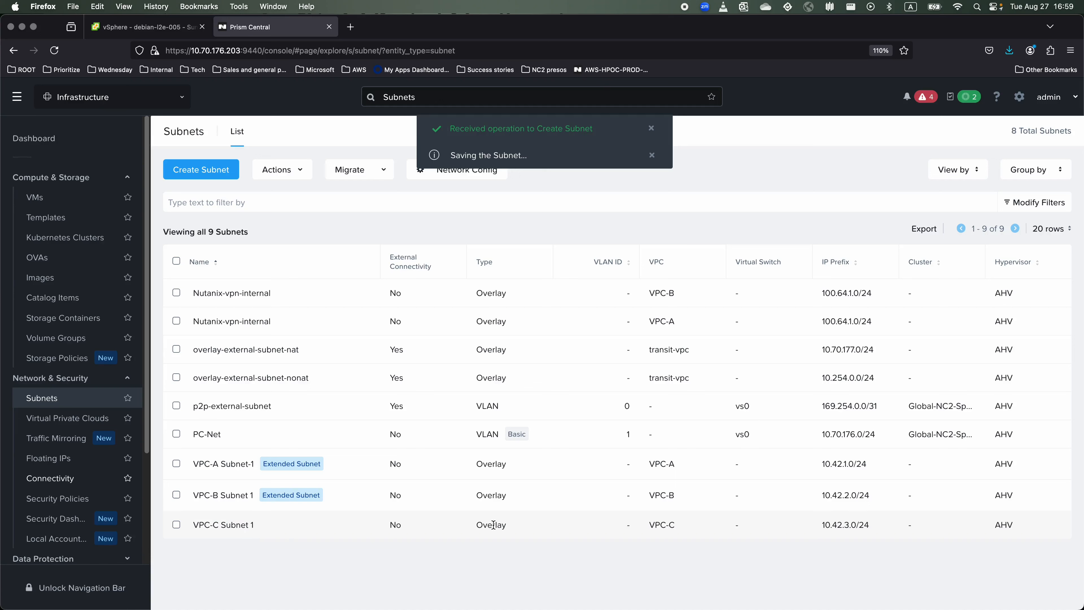
pyautogui.moveTo(823, 525); pyautogui.dragTo(860, 525)
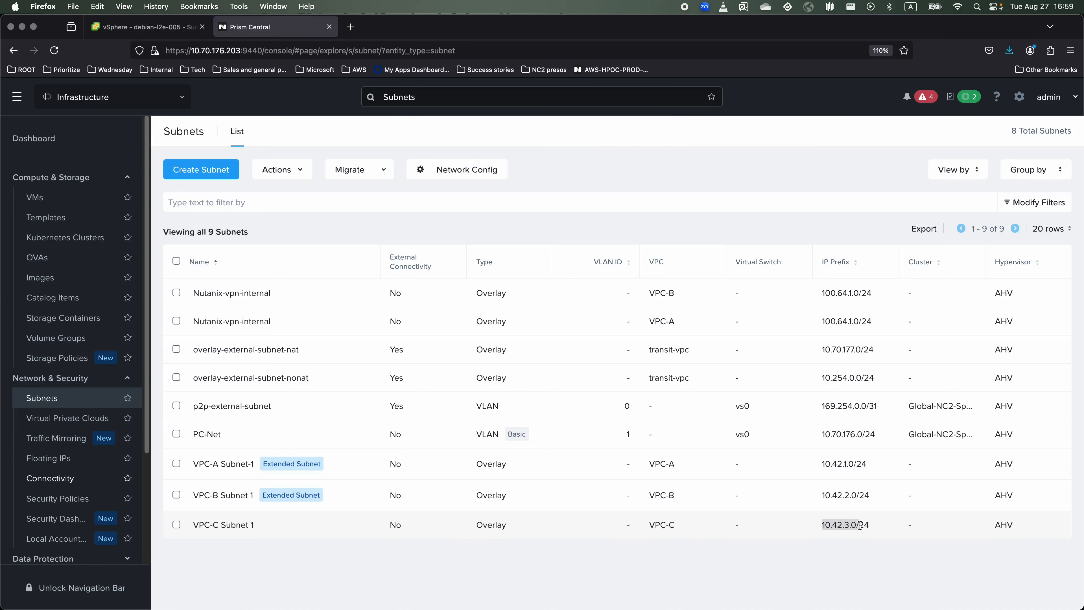
pyautogui.click(810, 534)
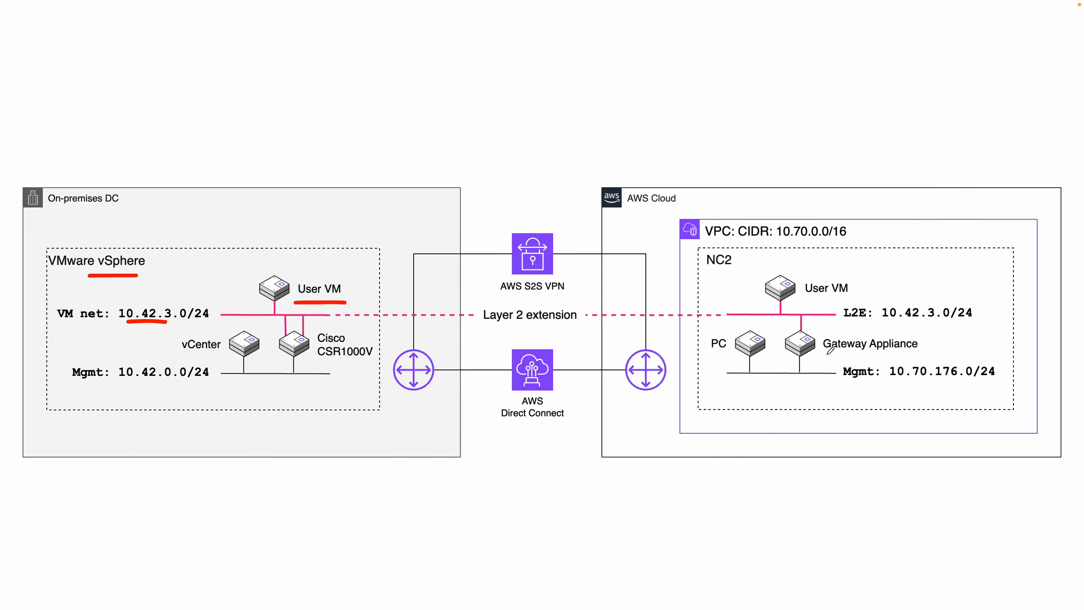
pyautogui.moveTo(827, 355); pyautogui.dragTo(864, 355)
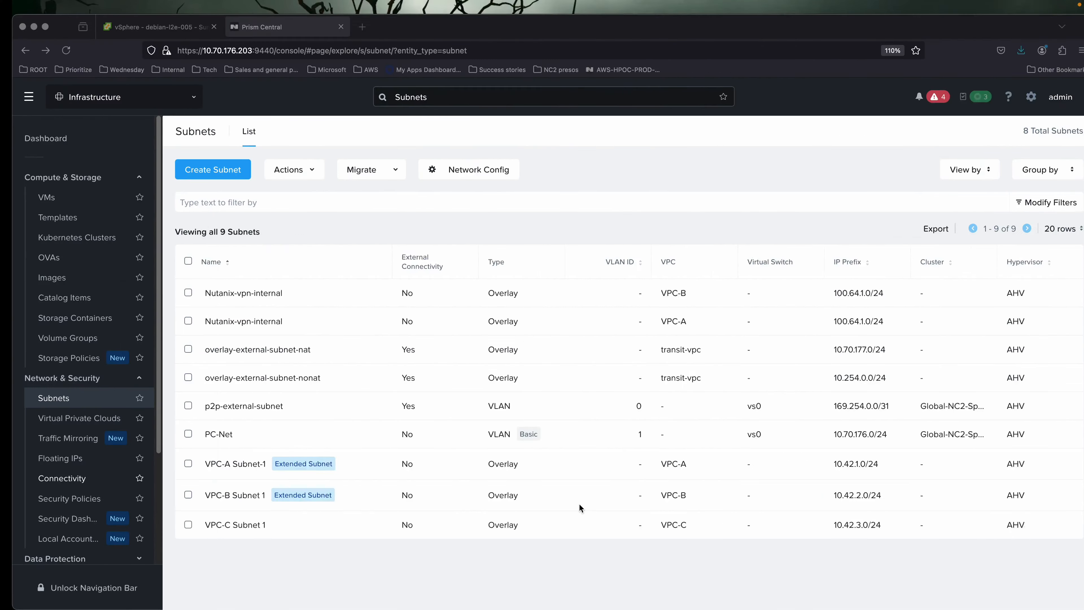
# Start a local gateway named NC2-GW-3 deployed into VPC-C.
pyautogui.click(58, 479)
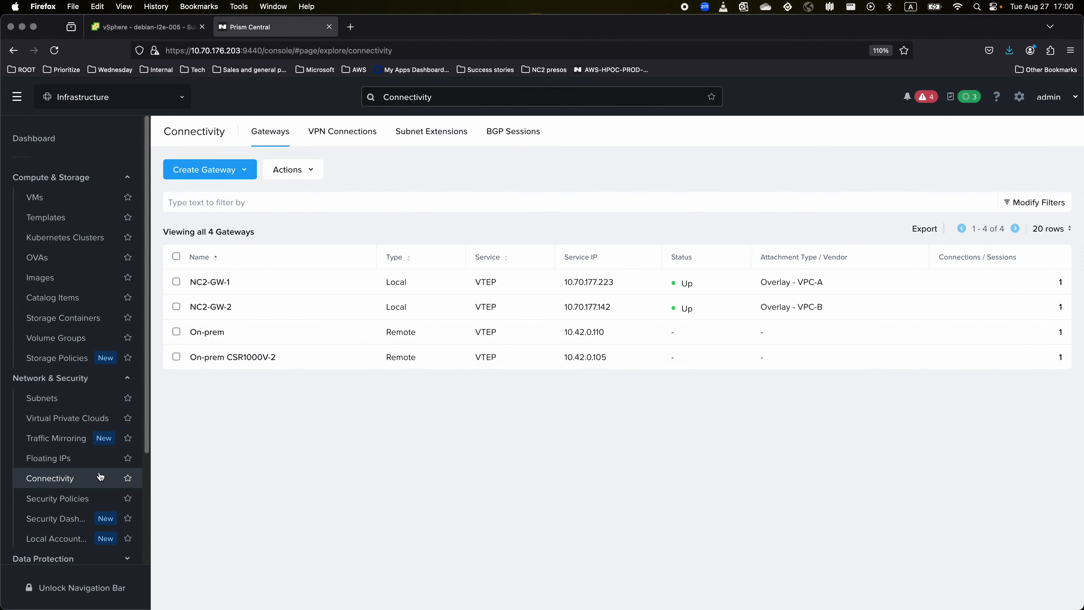
pyautogui.click(237, 172)
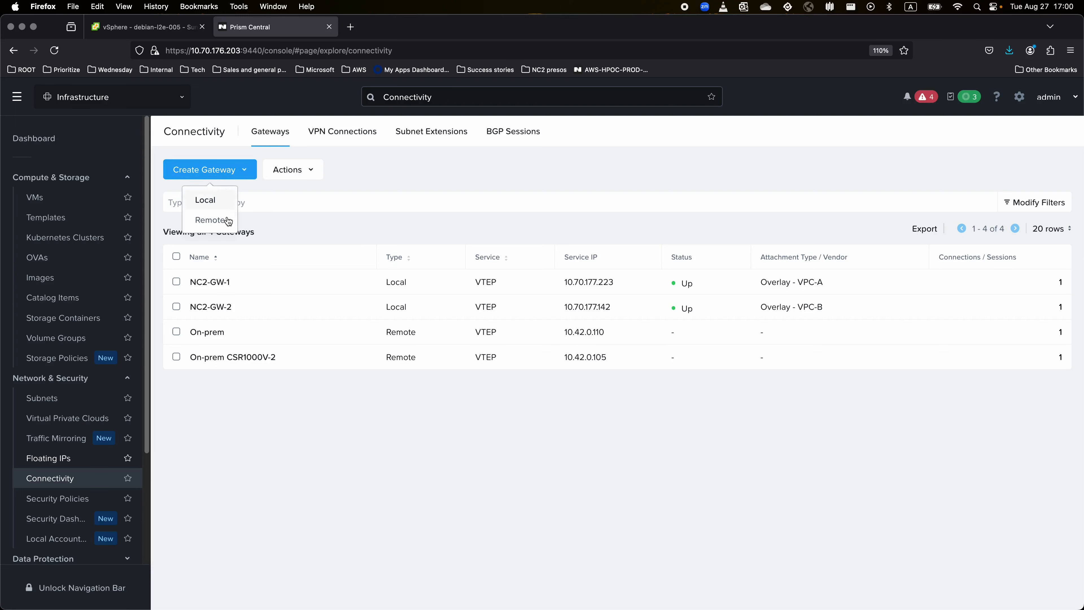
pyautogui.click(223, 202)
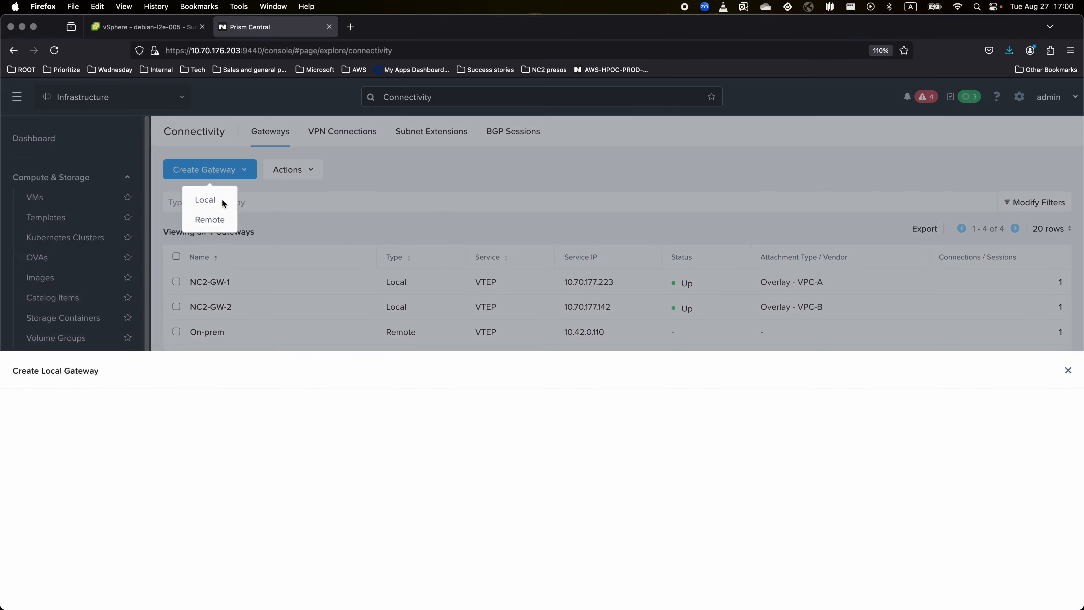
pyautogui.click(468, 180)
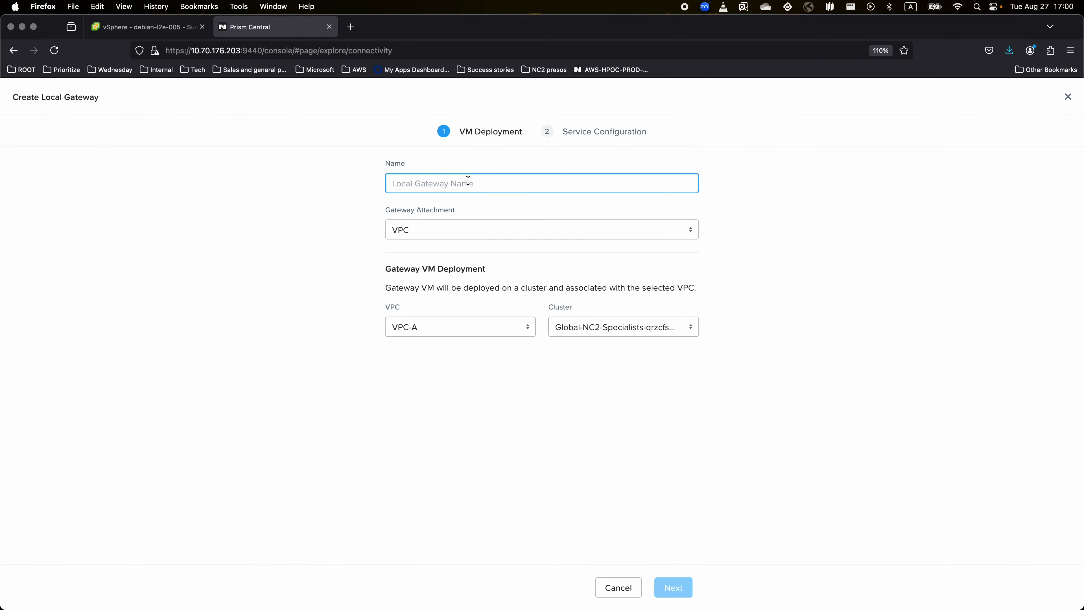
pyautogui.write('NC2')
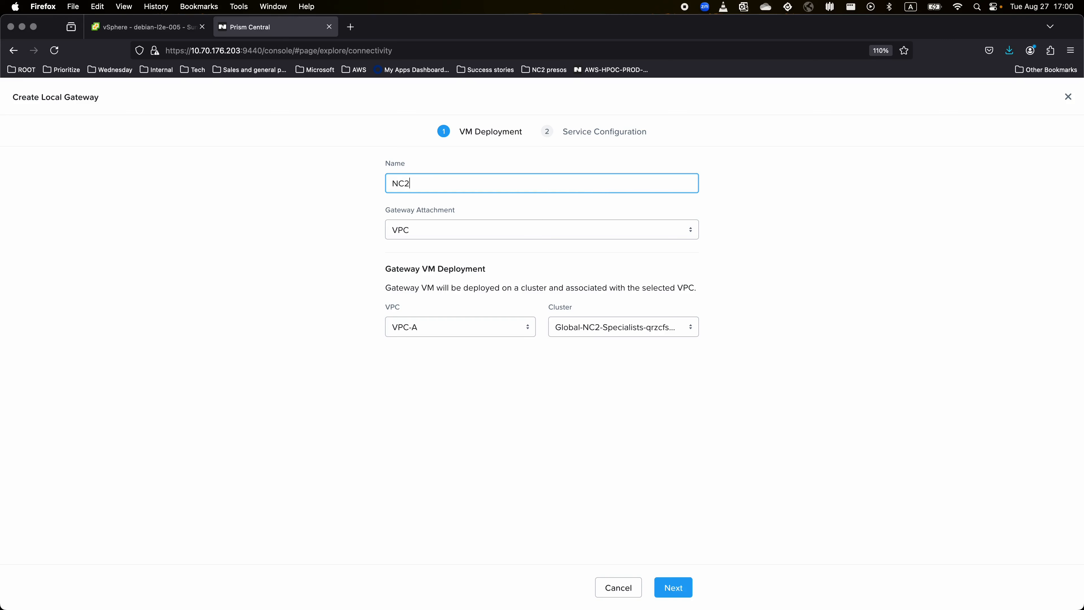
pyautogui.write('-GW-3')
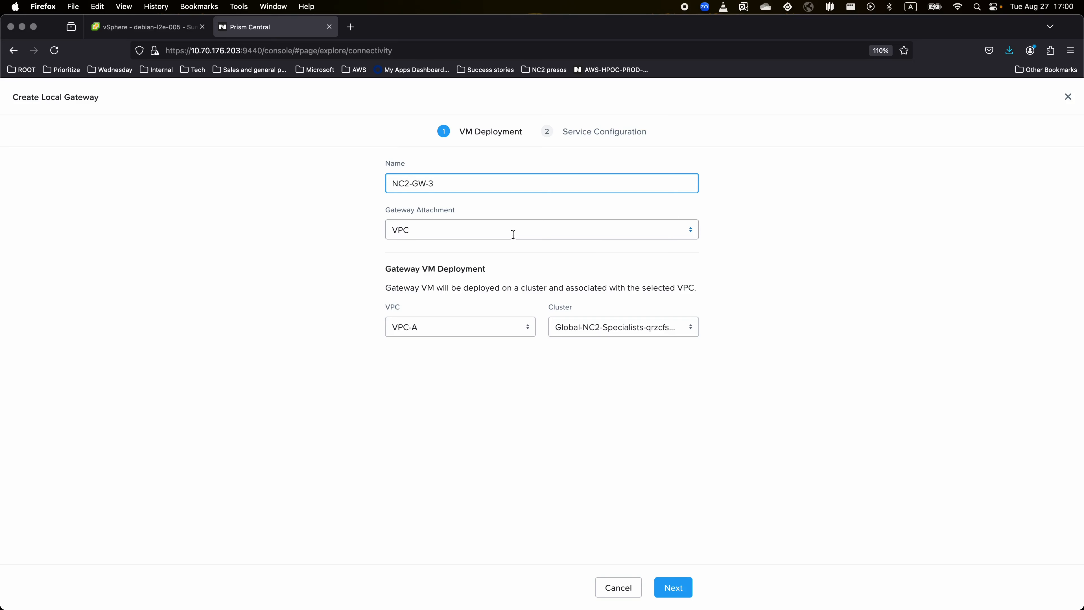
pyautogui.click(515, 332)
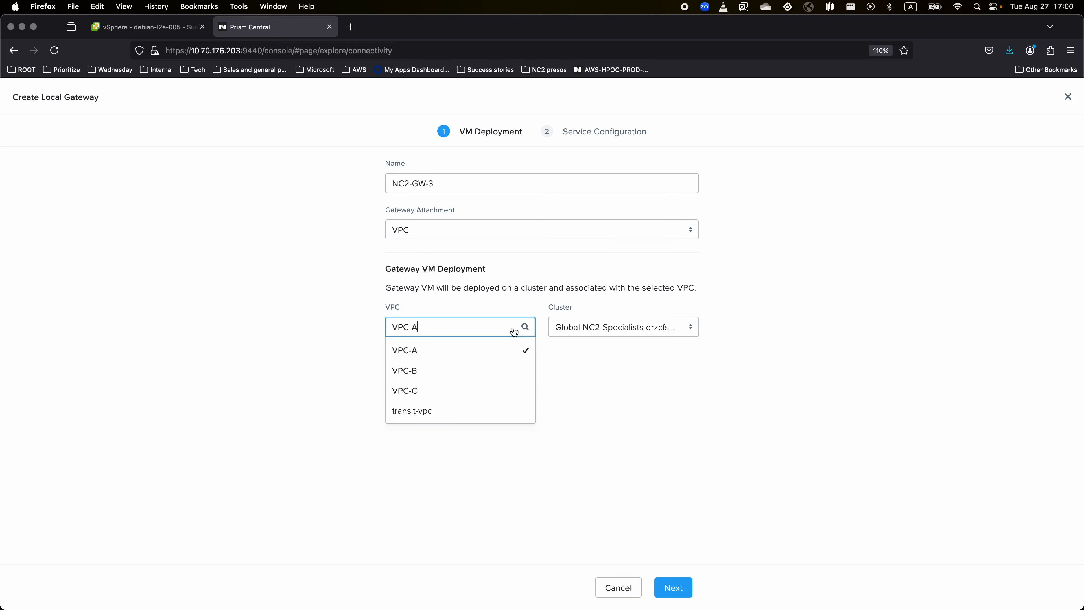
pyautogui.click(479, 395)
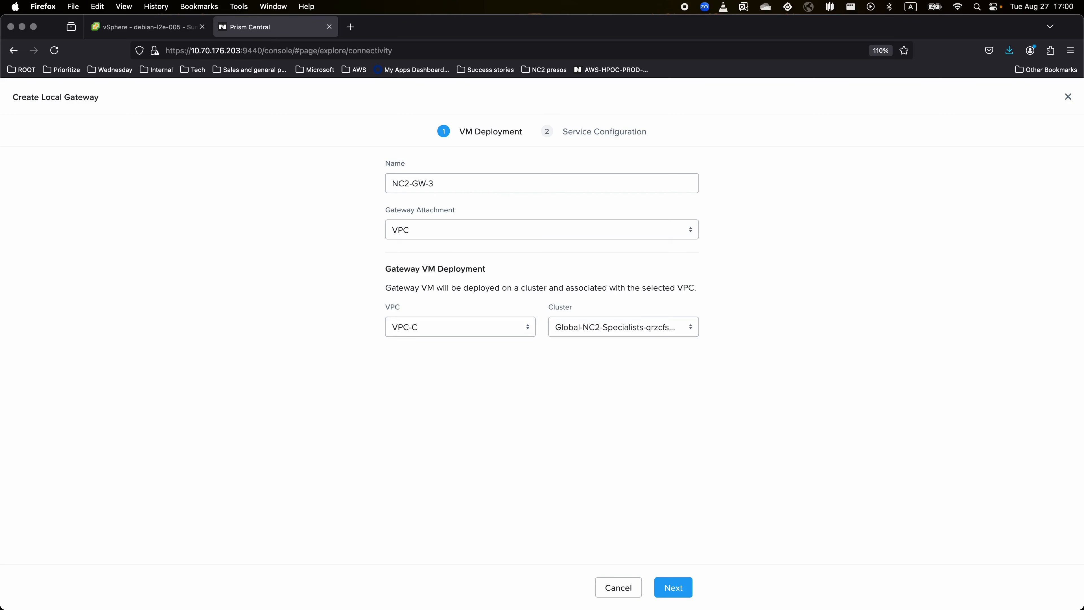
# Make NC2-GW-3 a VTEP service gateway, create it, and show the VM list.
pyautogui.click(683, 597)
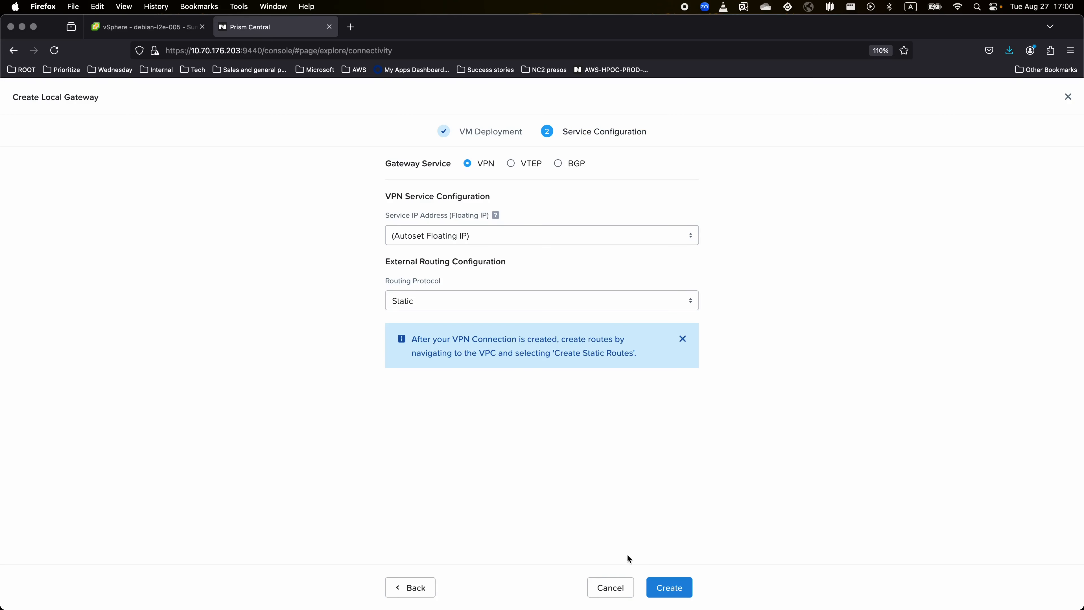
pyautogui.click(514, 167)
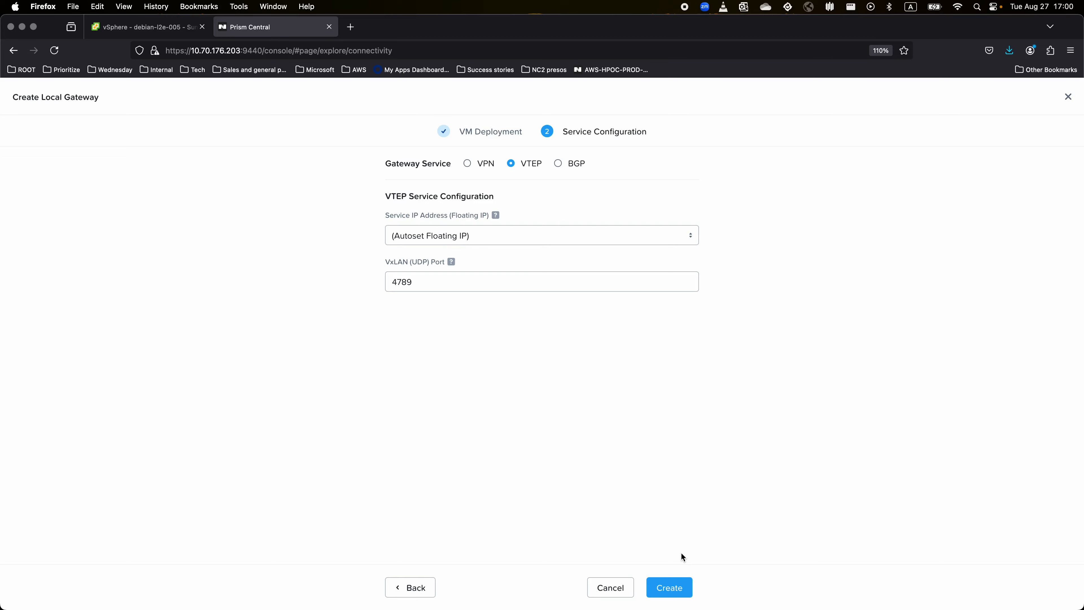
pyautogui.click(678, 590)
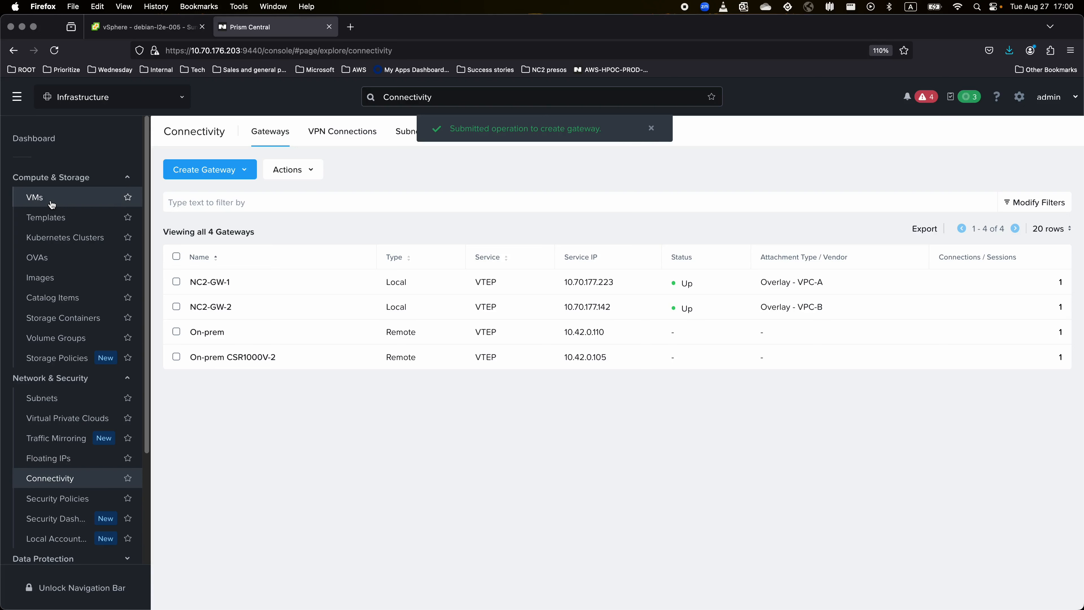
pyautogui.click(37, 200)
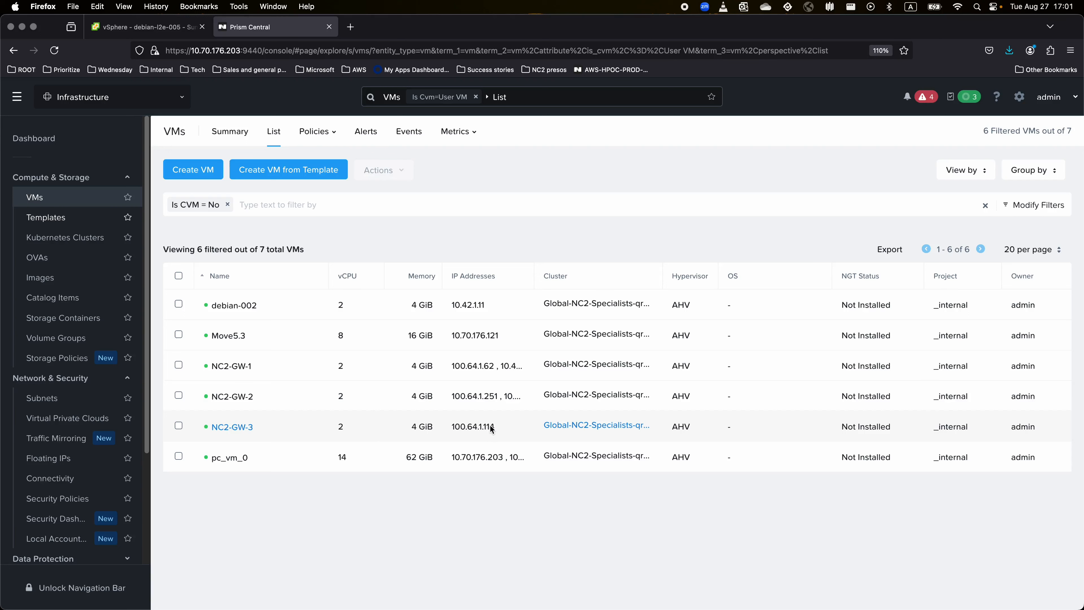
# Widen the VM list's IP Addresses column, then go to Floating IPs.
pyautogui.moveTo(534, 273); pyautogui.dragTo(564, 274)
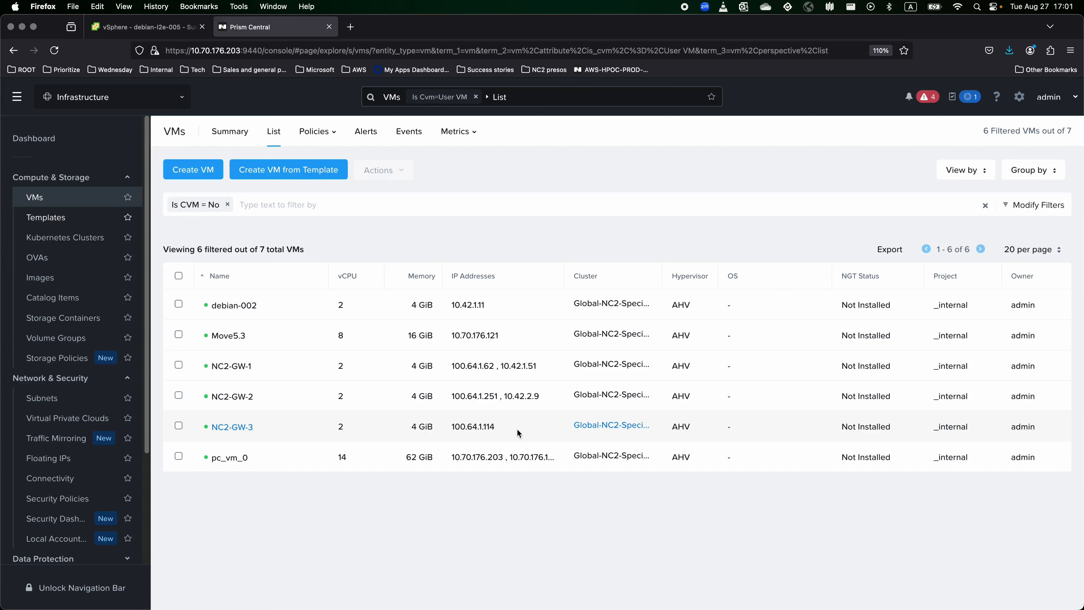
pyautogui.click(56, 461)
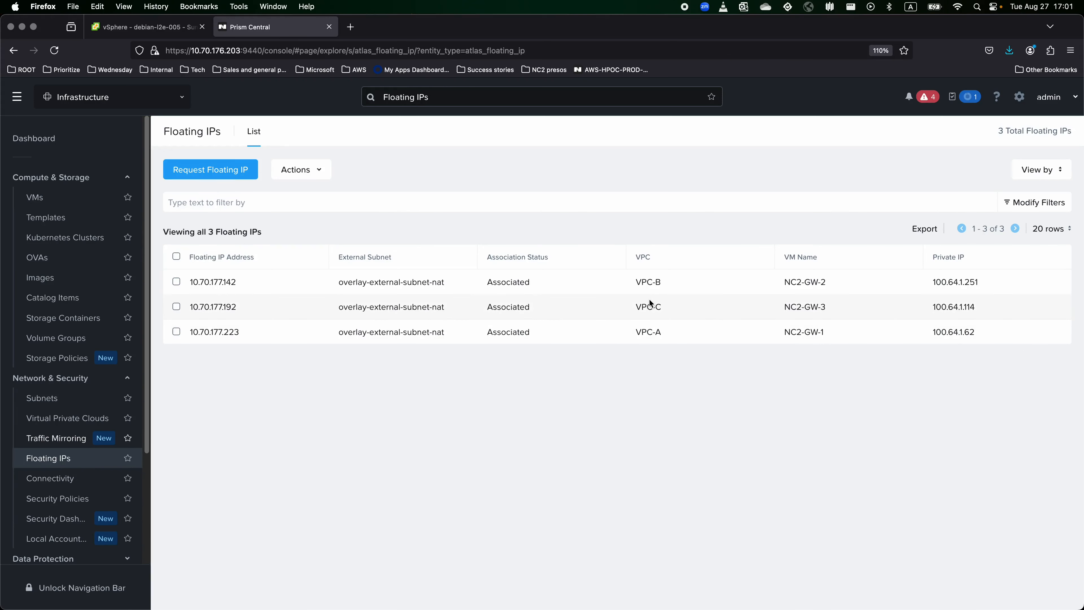
# Select NC2-GW-3 and its floating IP 10.70.177.192 in the VPC-C row.
pyautogui.moveTo(836, 307); pyautogui.dragTo(754, 308)
pyautogui.moveTo(242, 309); pyautogui.dragTo(190, 307)
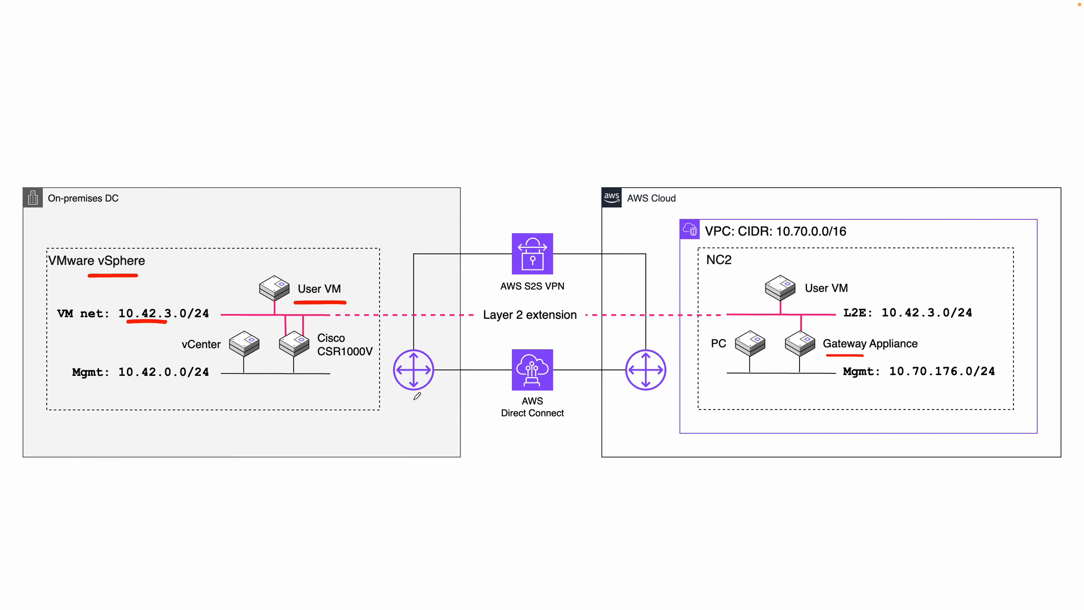
# Clear the diagram underlines, underline the NC2 side, then return to the vSphere tab.
pyautogui.press('BackSpace')
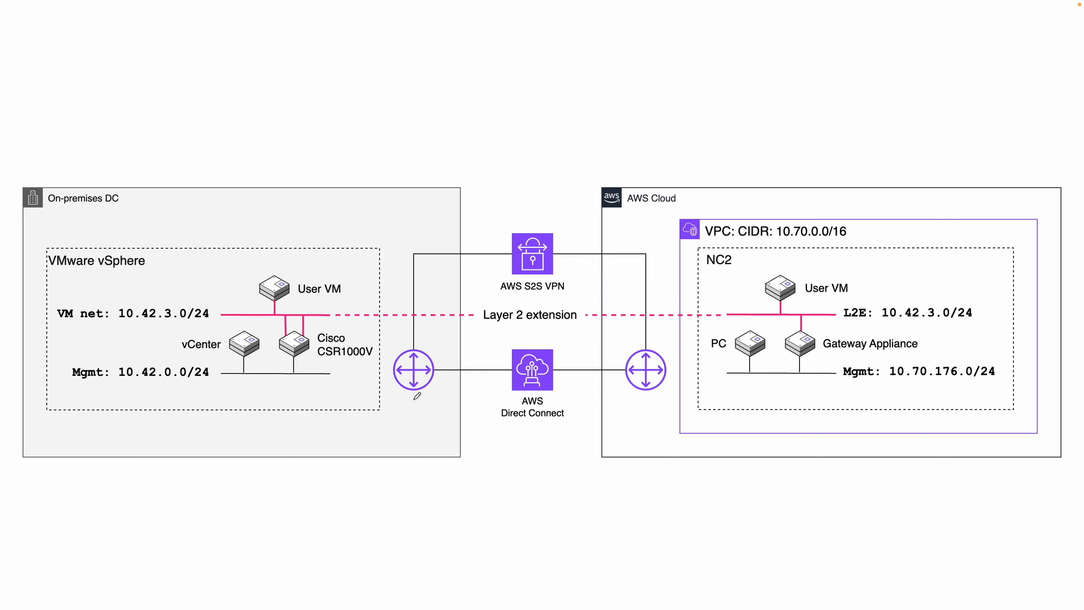
pyautogui.moveTo(320, 370); pyautogui.dragTo(366, 372)
pyautogui.press('super+Tab')
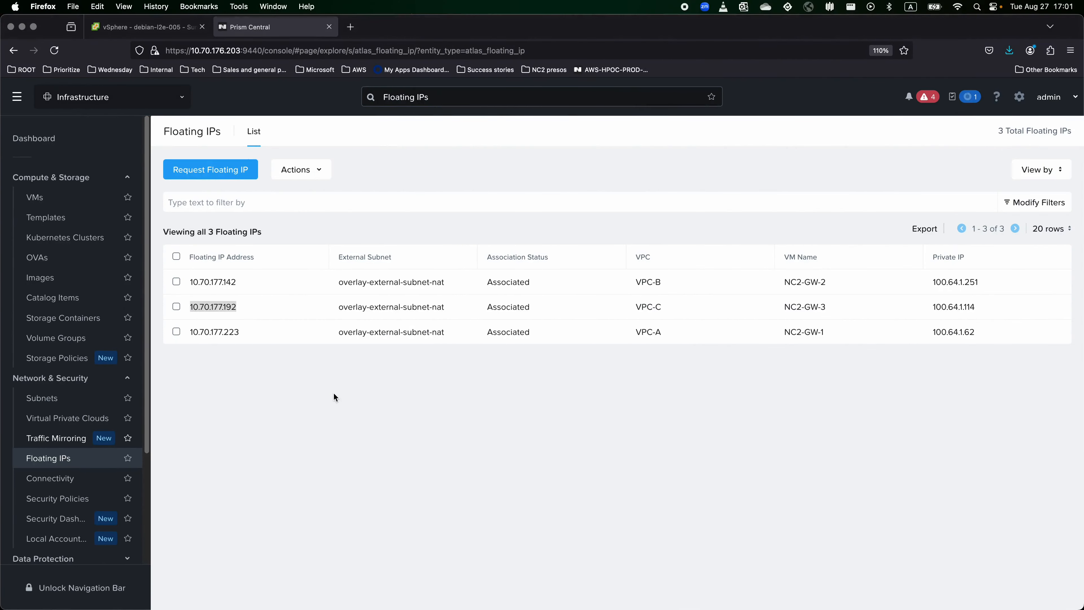
pyautogui.click(145, 30)
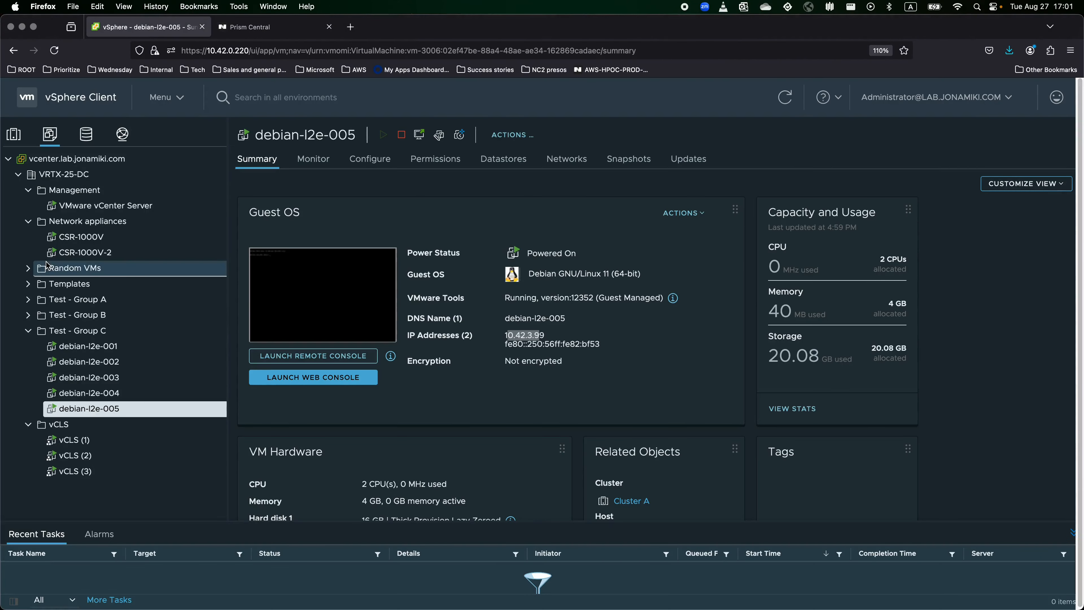
# Start an OVF deployment into Network appliances from the local csr1000v-universalk9.17.03.04a.ova file.
pyautogui.rightClick(105, 222)
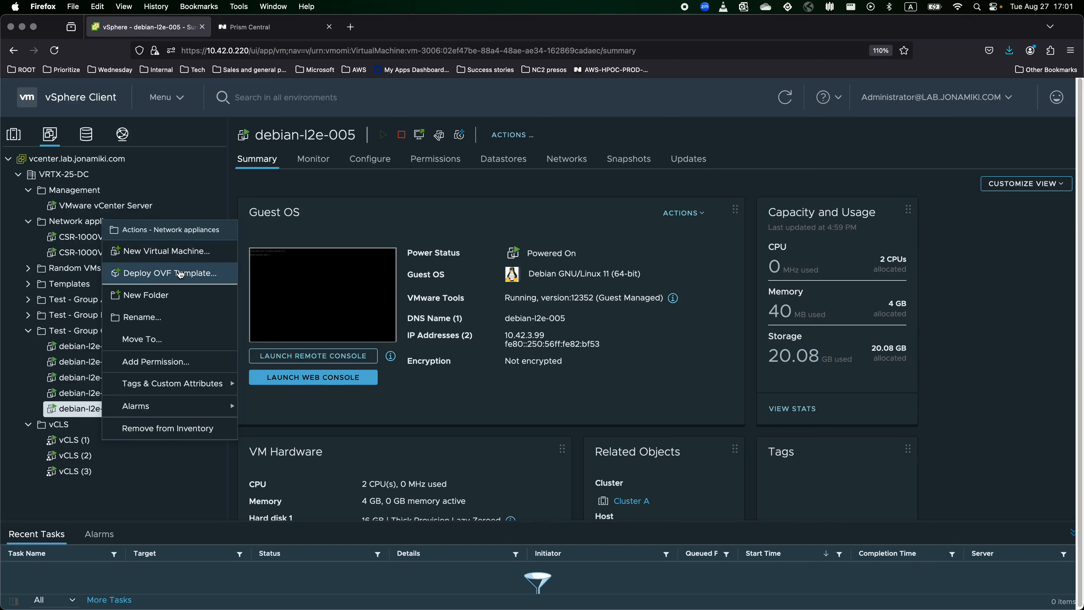
pyautogui.click(180, 274)
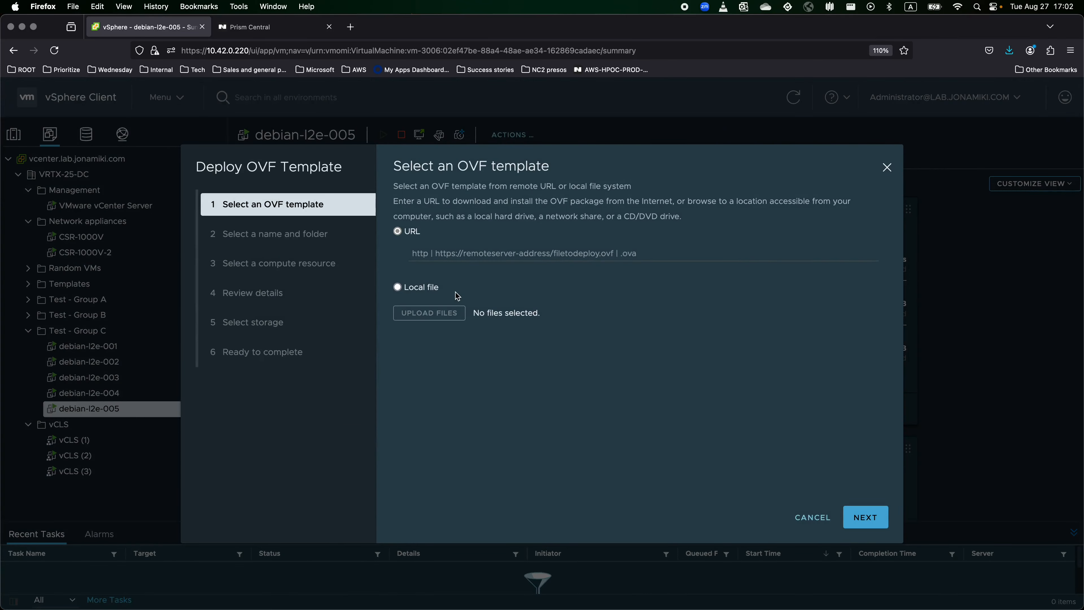
pyautogui.click(436, 294)
pyautogui.click(429, 313)
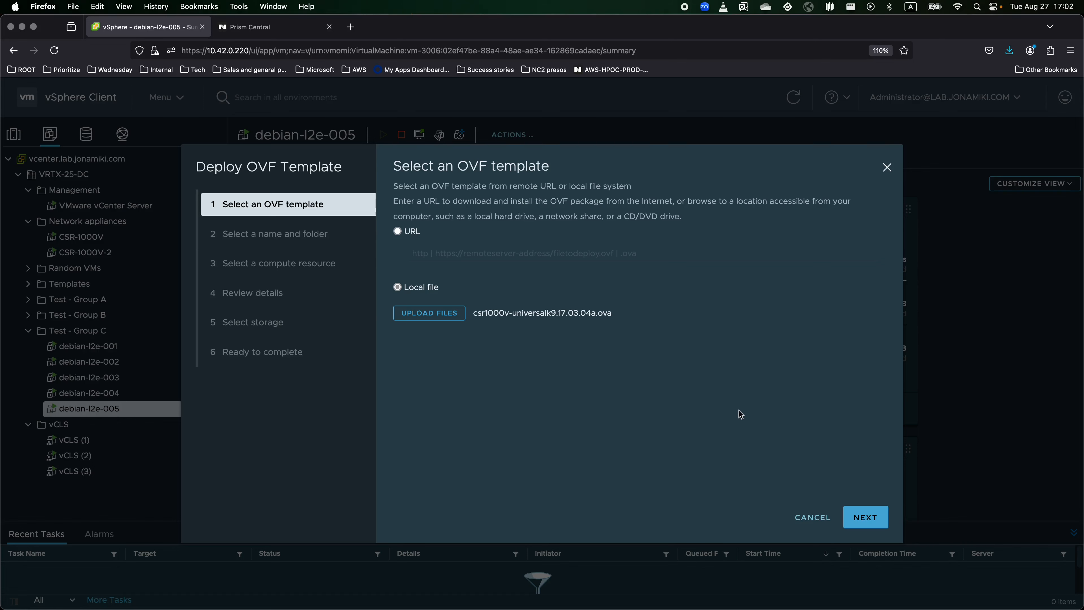
pyautogui.click(867, 518)
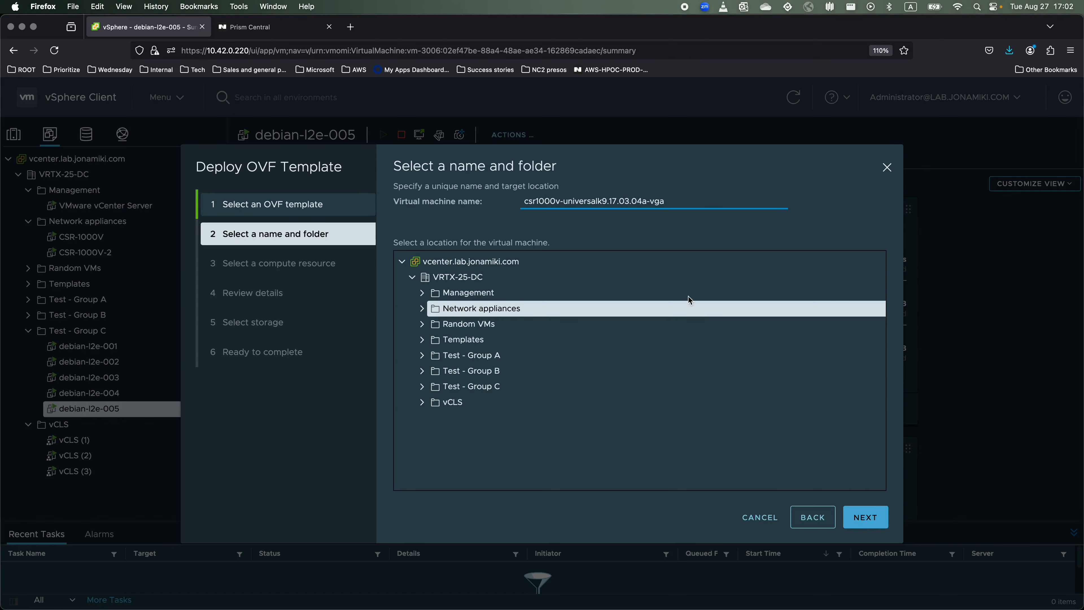
# Name the VM CSR-1000V-3, keep Cluster A as compute resource, and choose the Large profile.
pyautogui.tripleClick(583, 199)
pyautogui.write('C')
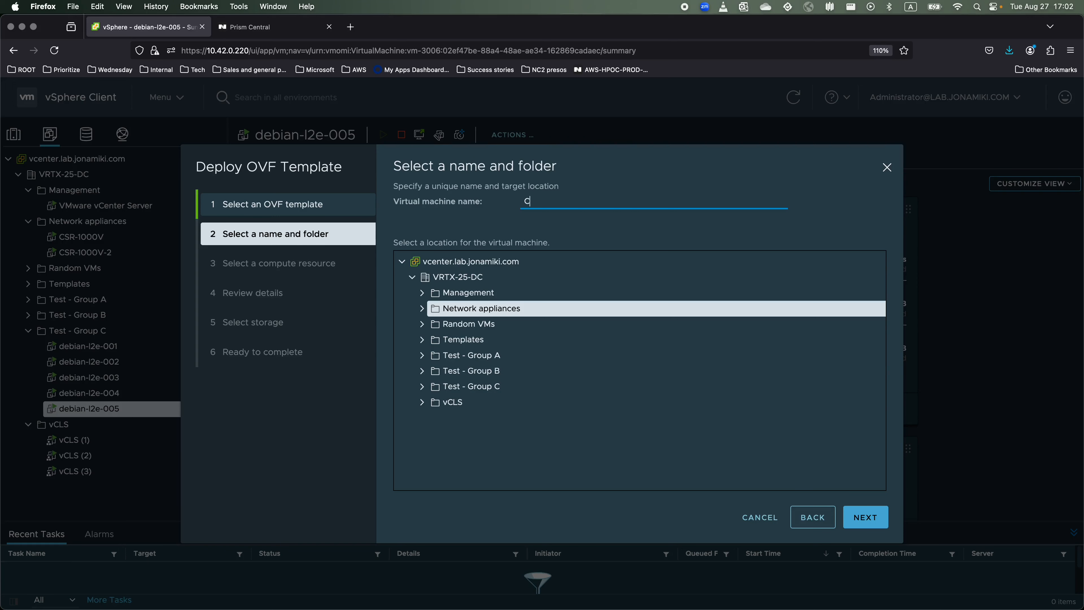
pyautogui.write('SR-1000V-3')
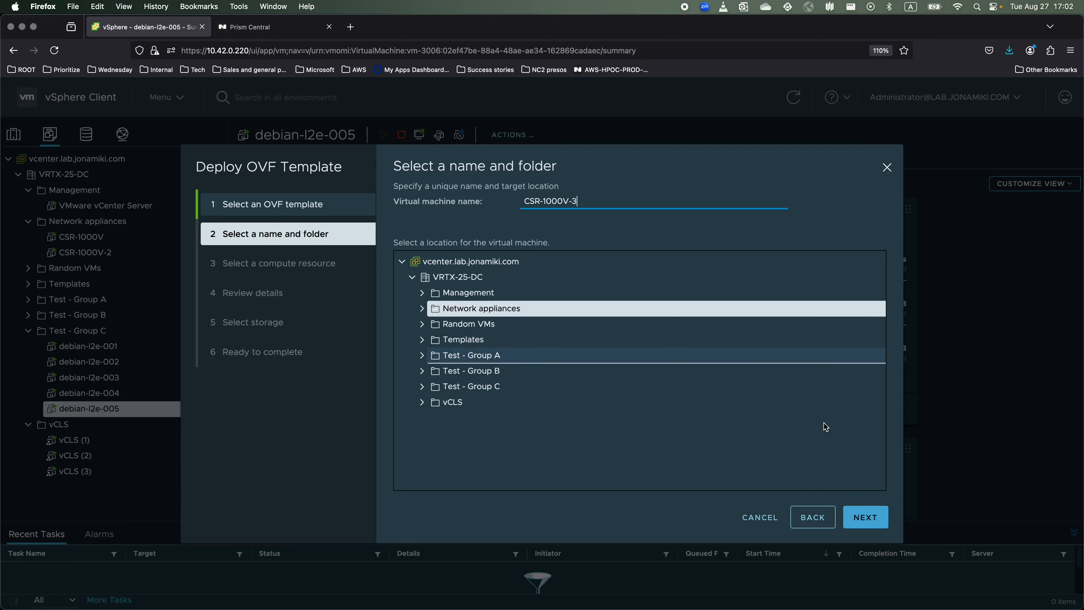
pyautogui.click(856, 516)
pyautogui.click(857, 517)
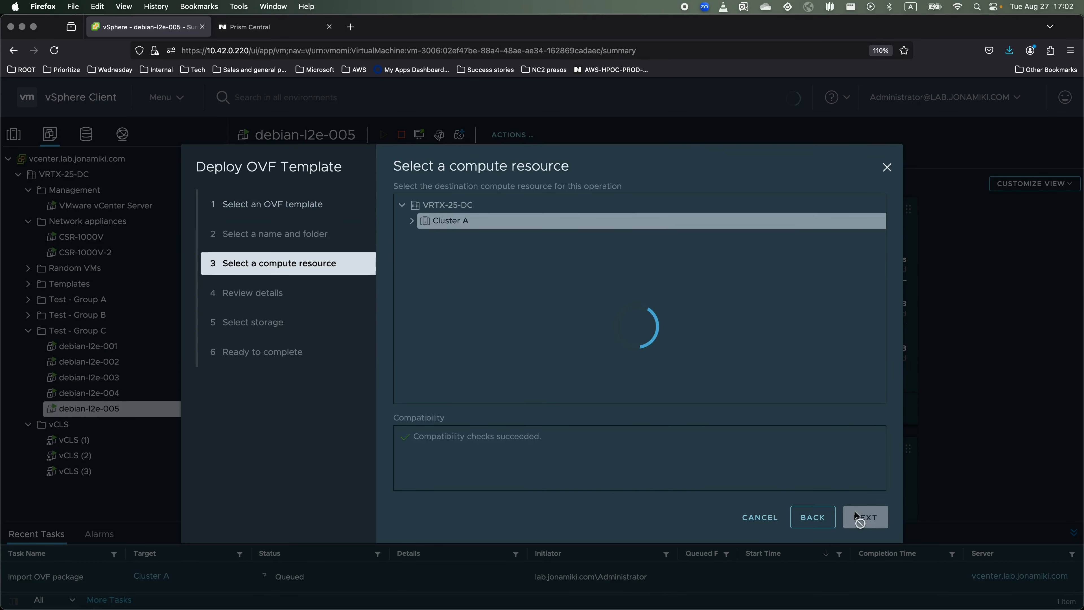
pyautogui.click(856, 517)
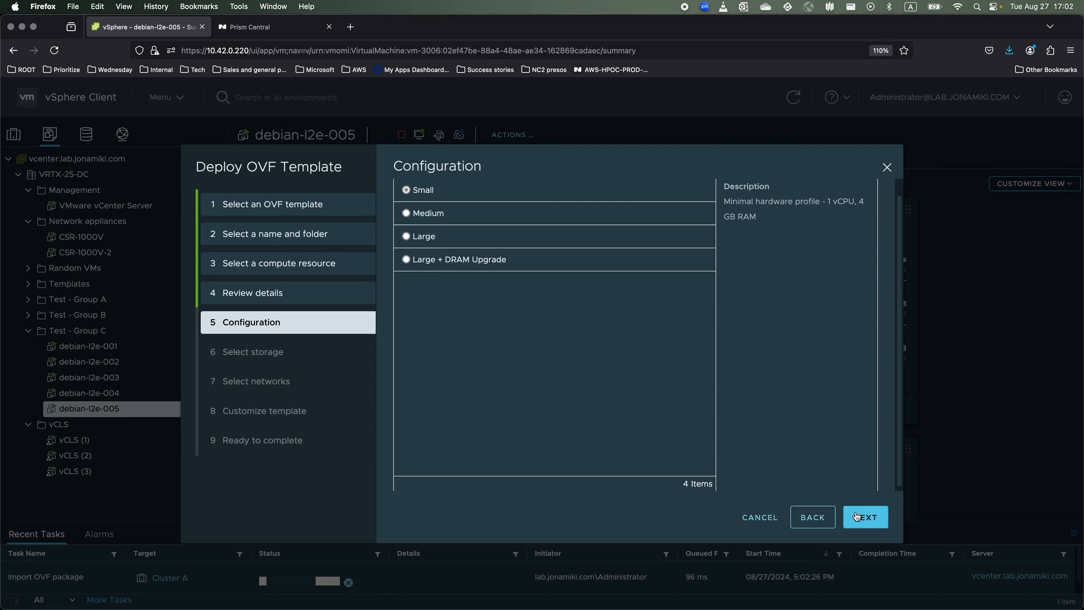
pyautogui.click(432, 238)
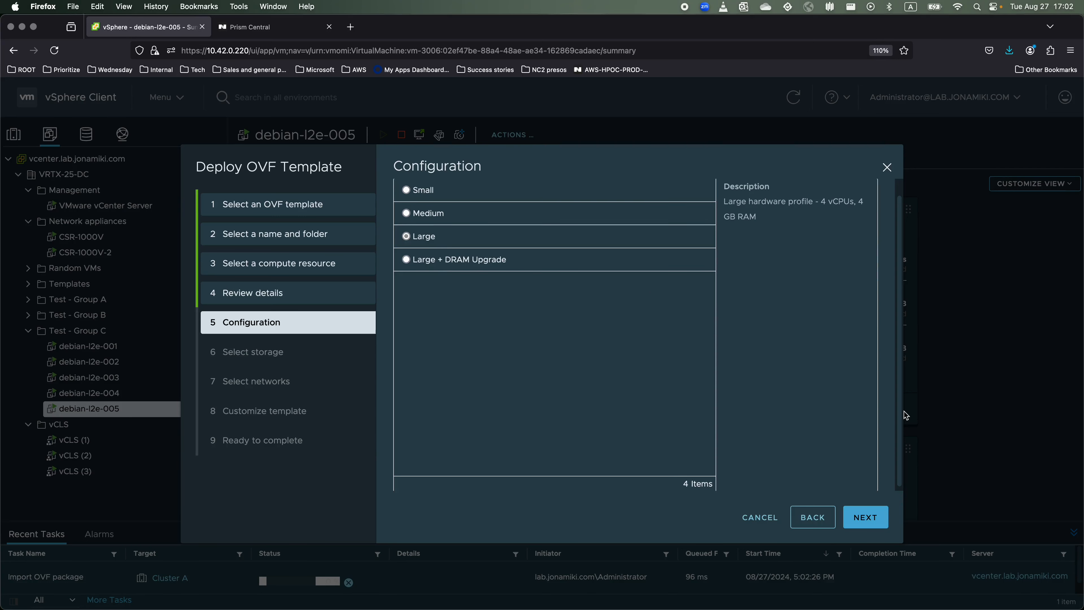
pyautogui.click(867, 518)
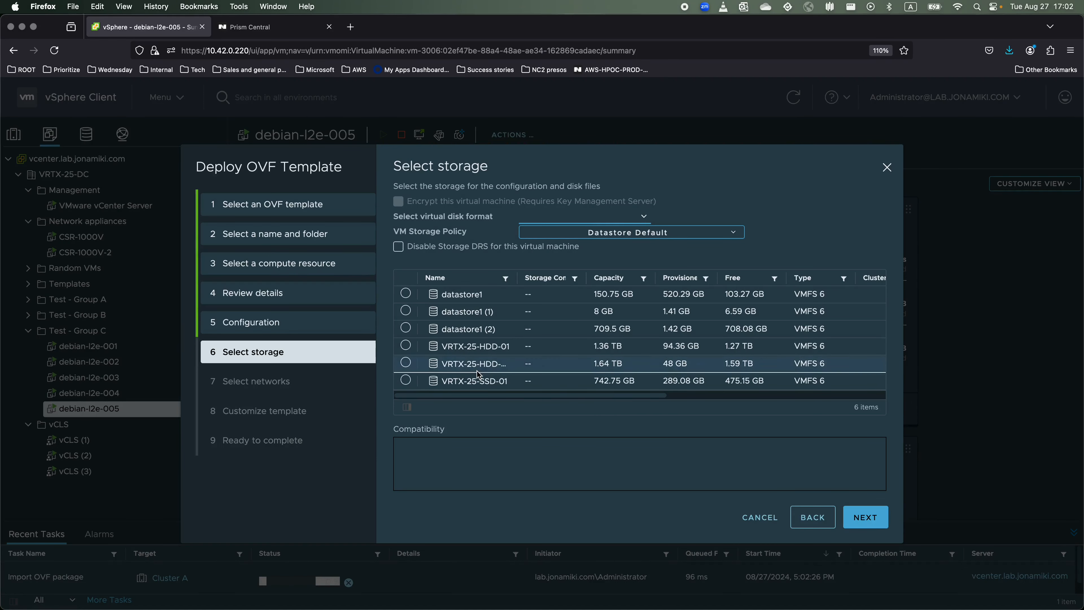
# Map GigabitEthernet1 to VL420 and GigabitEthernet2 and GigabitEthernet3 to VL423.
pyautogui.click(873, 519)
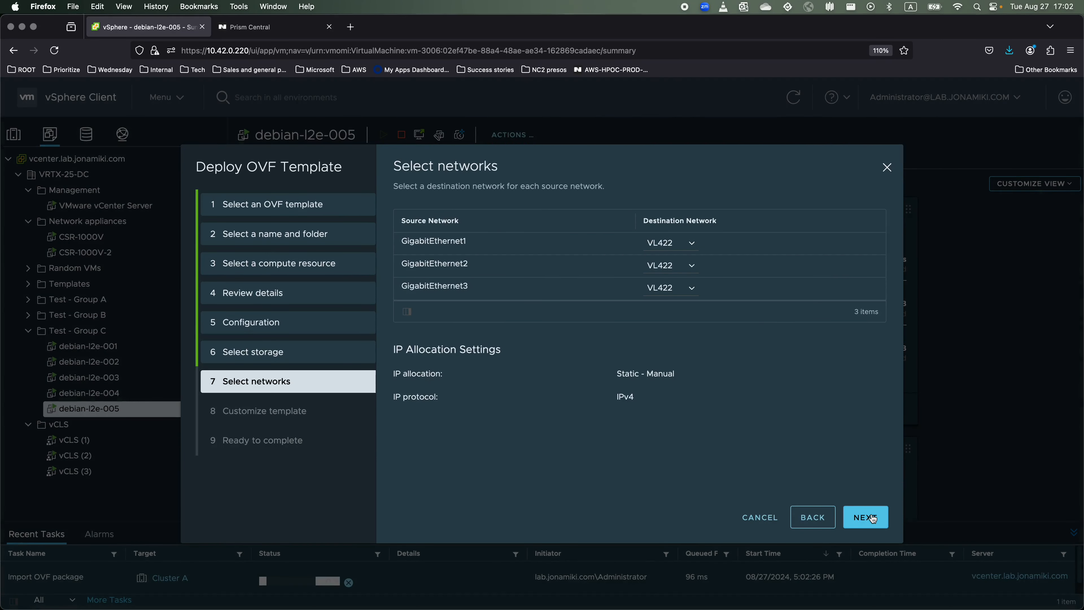
pyautogui.click(678, 242)
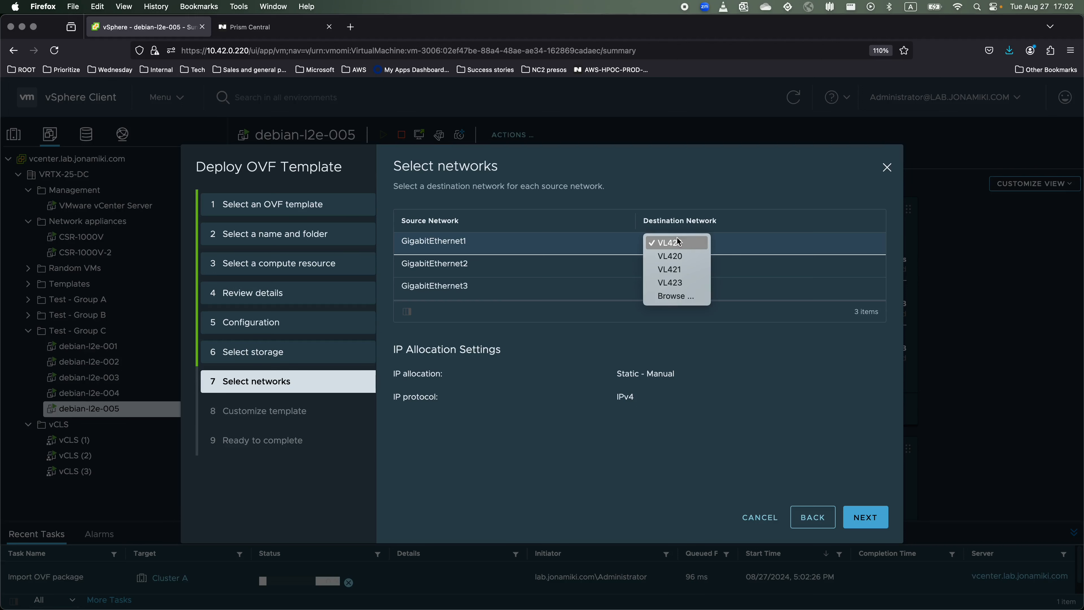
pyautogui.click(696, 254)
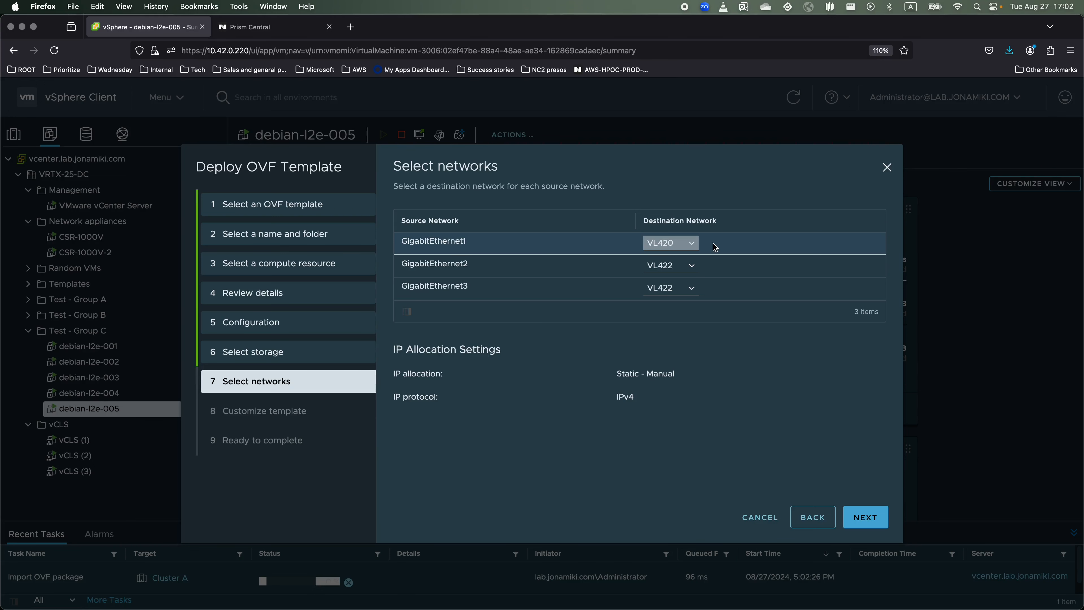
pyautogui.click(681, 265)
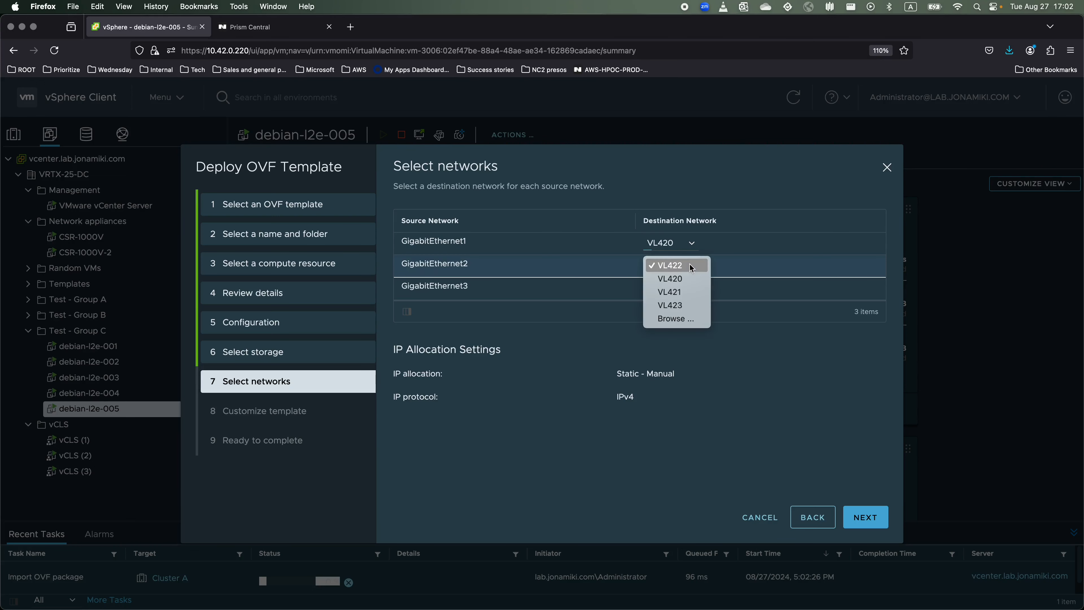
pyautogui.click(683, 305)
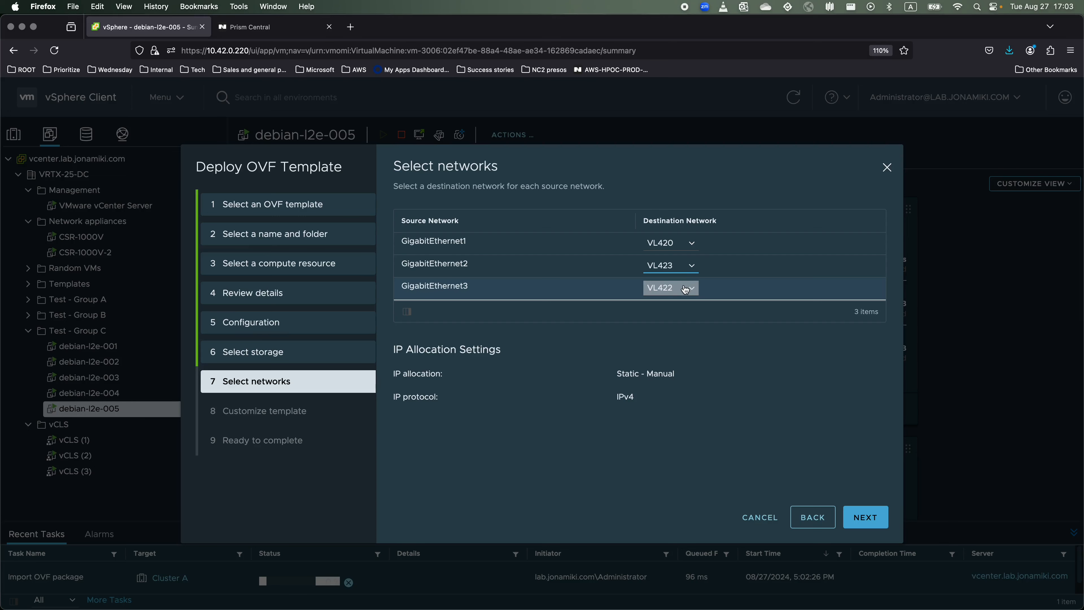
pyautogui.click(684, 286)
pyautogui.click(681, 328)
pyautogui.click(870, 522)
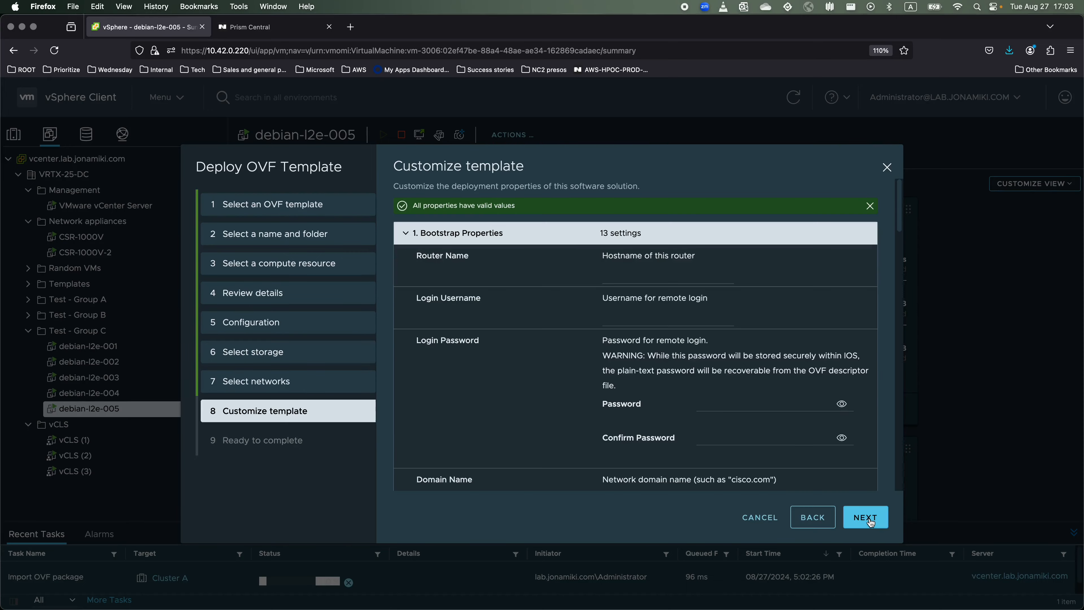
# Enter and confirm the router's enable password in the template customization.
pyautogui.click(665, 278)
pyautogui.scroll(-5, 764, 404)
pyautogui.scroll(-20, 764, 406)
pyautogui.click(763, 344)
pyautogui.write('•••••••••')
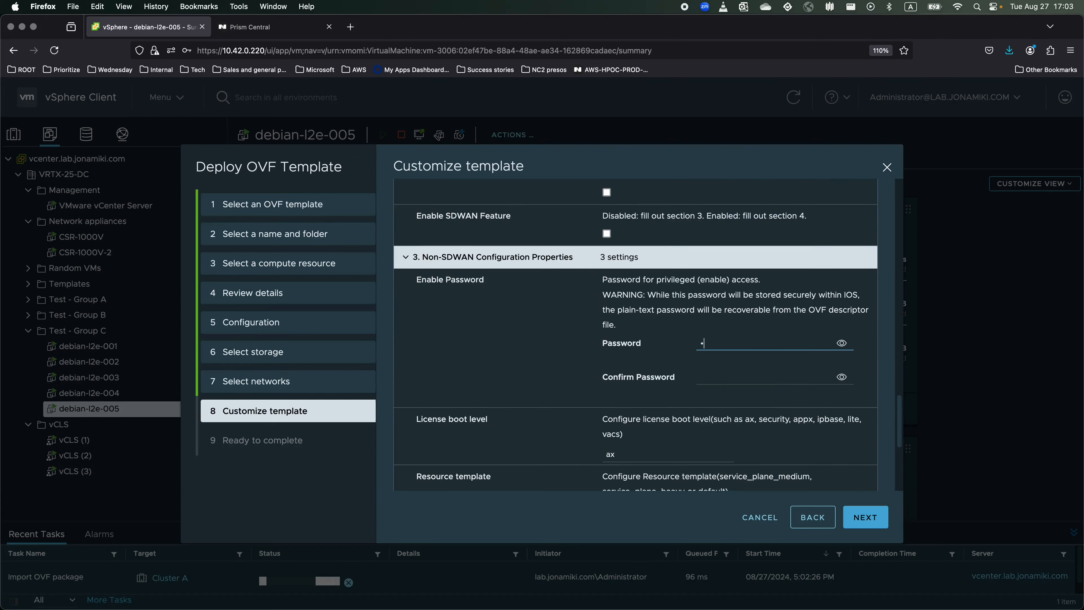
pyautogui.click(760, 378)
pyautogui.write('•••••••••')
# Set management address 10.42.0.106/24, gateway 10.42.0.1 and network 10.42.0.0/24.
pyautogui.scroll(-6, 764, 401)
pyautogui.scroll(5, 802, 461)
pyautogui.click(666, 365)
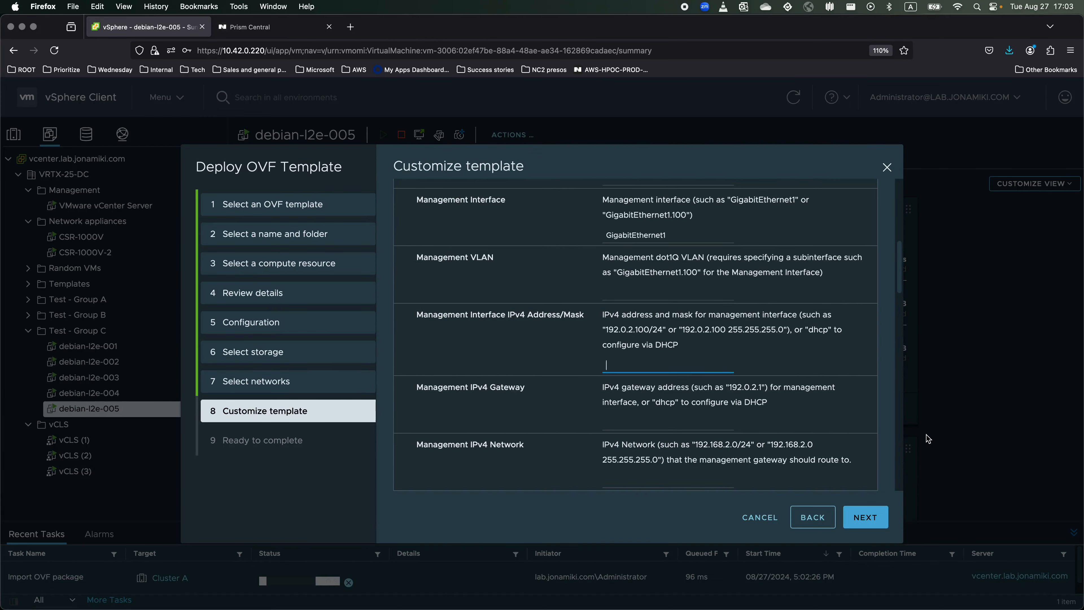
pyautogui.write('10.42.0.10/24')
pyautogui.press('Tab')
pyautogui.write('10.42.0.1')
pyautogui.press('Tab')
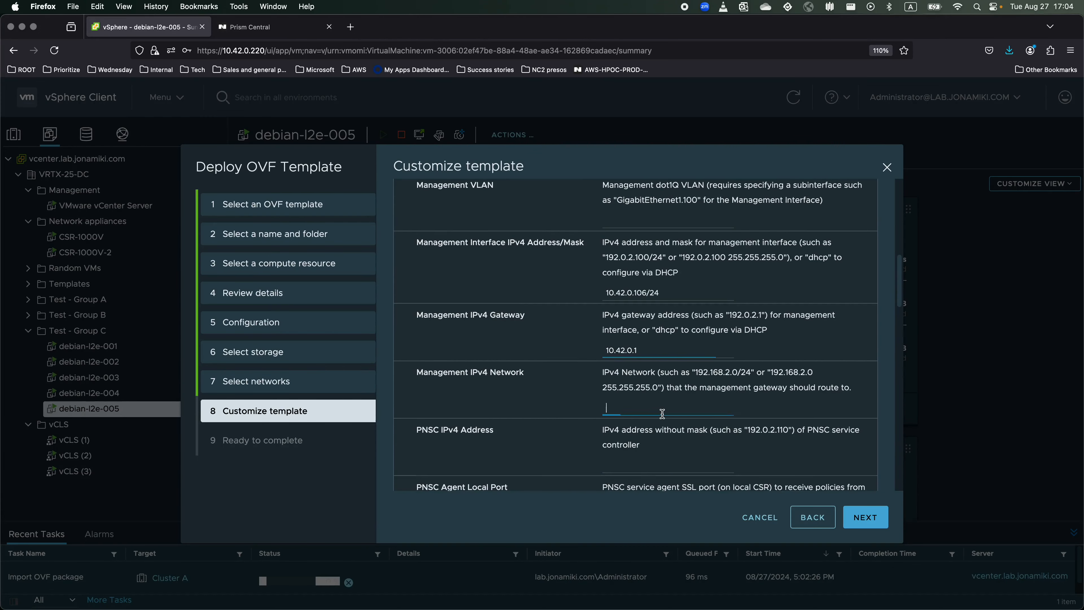
pyautogui.write('10.42.0.0/24')
pyautogui.scroll(-10, 840, 449)
pyautogui.scroll(-10, 840, 448)
# Finish the deployment and select the new CSR-1000V-3 virtual machine.
pyautogui.click(865, 518)
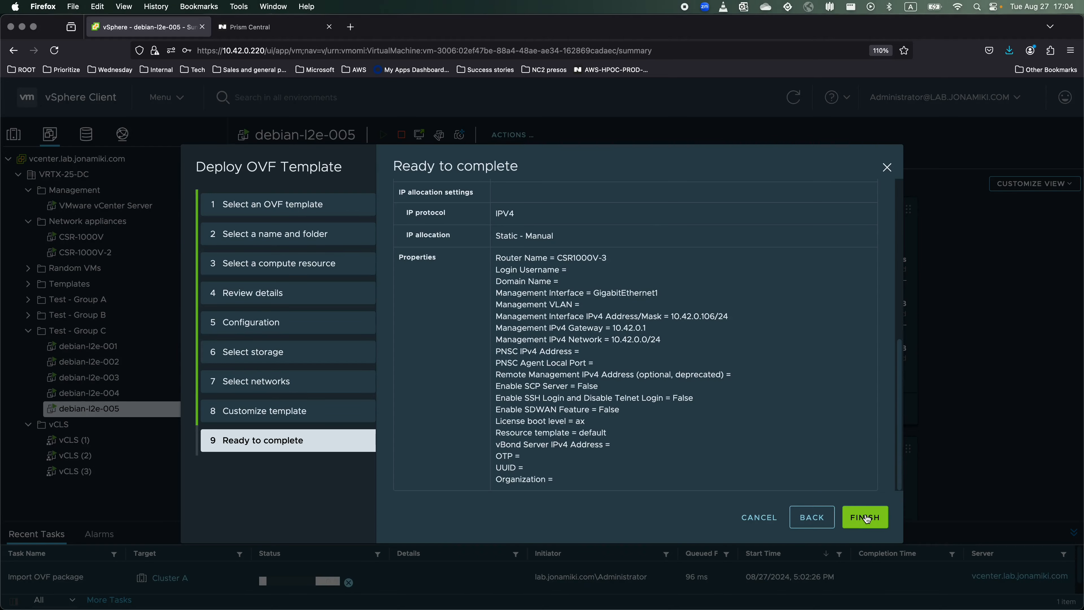
pyautogui.click(866, 518)
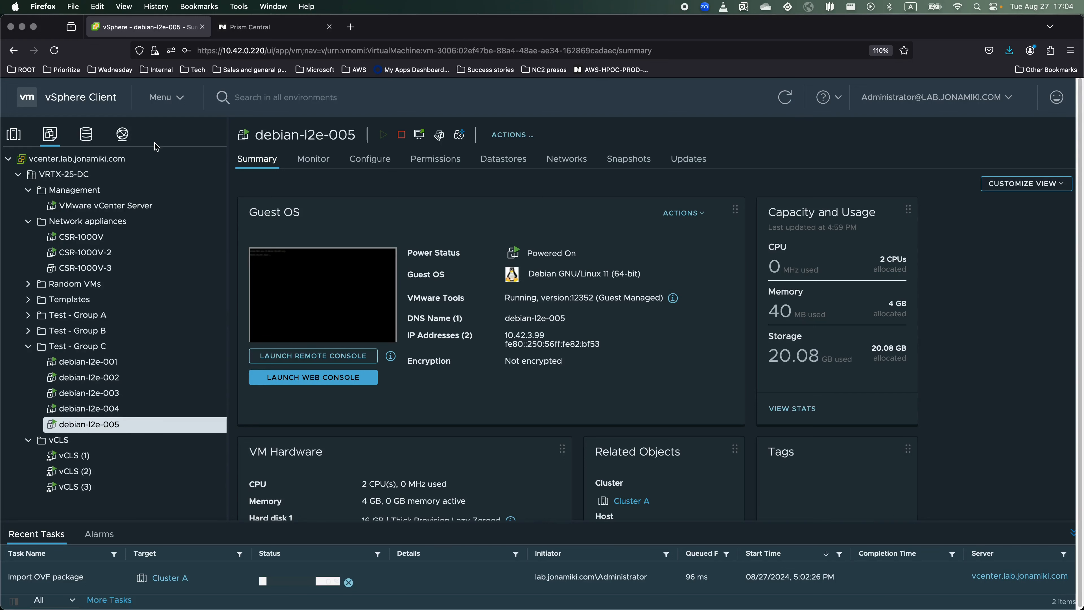
pyautogui.click(90, 273)
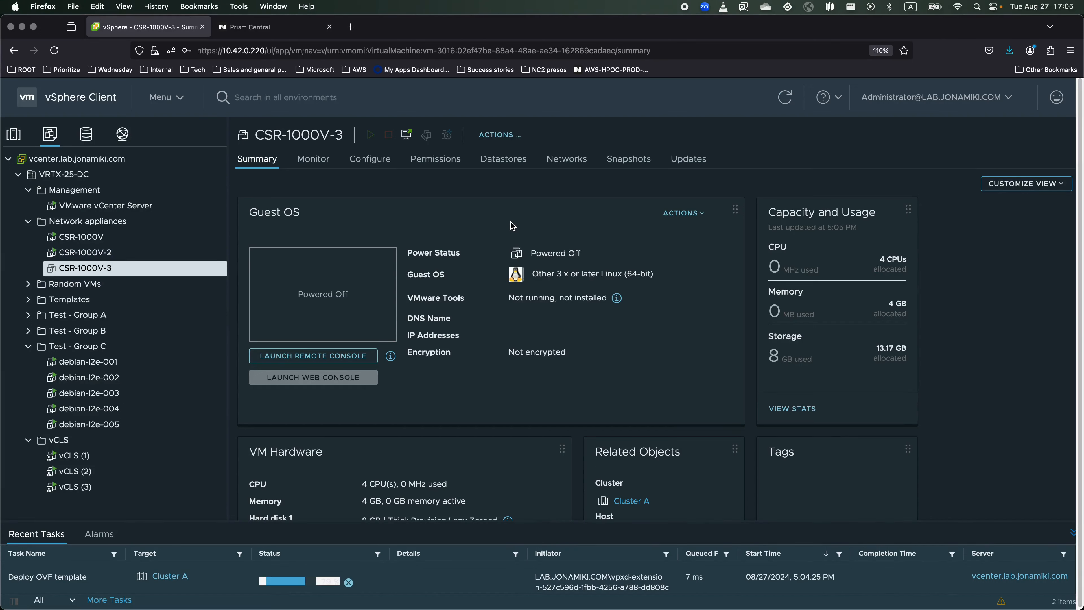
# Log in to the ESXi Host Client at 10.42.0.221 in a new browser tab.
pyautogui.click(353, 29)
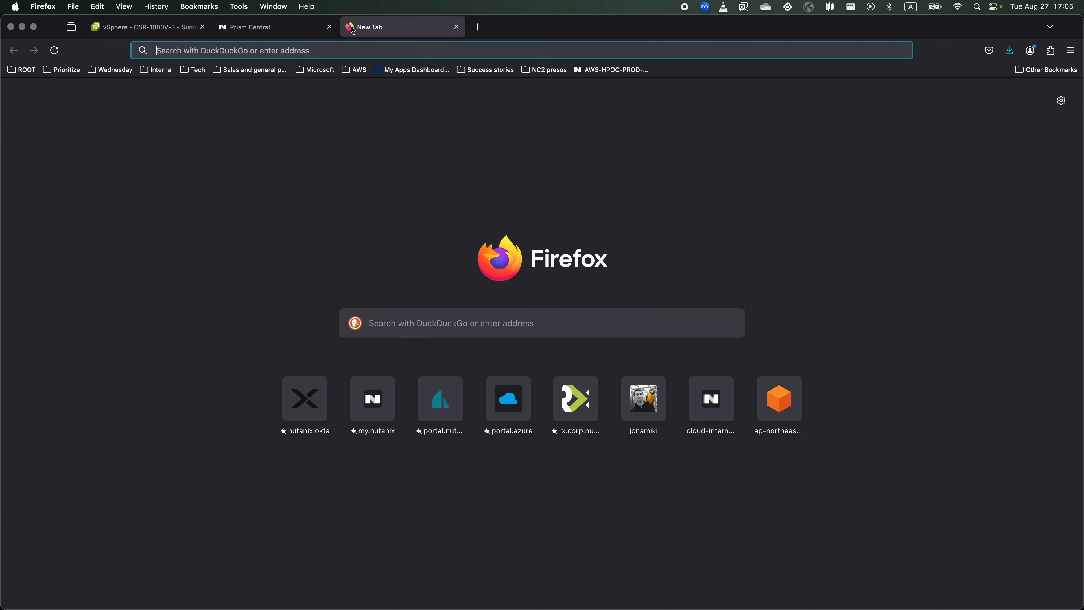
pyautogui.write('10.42.0.1')
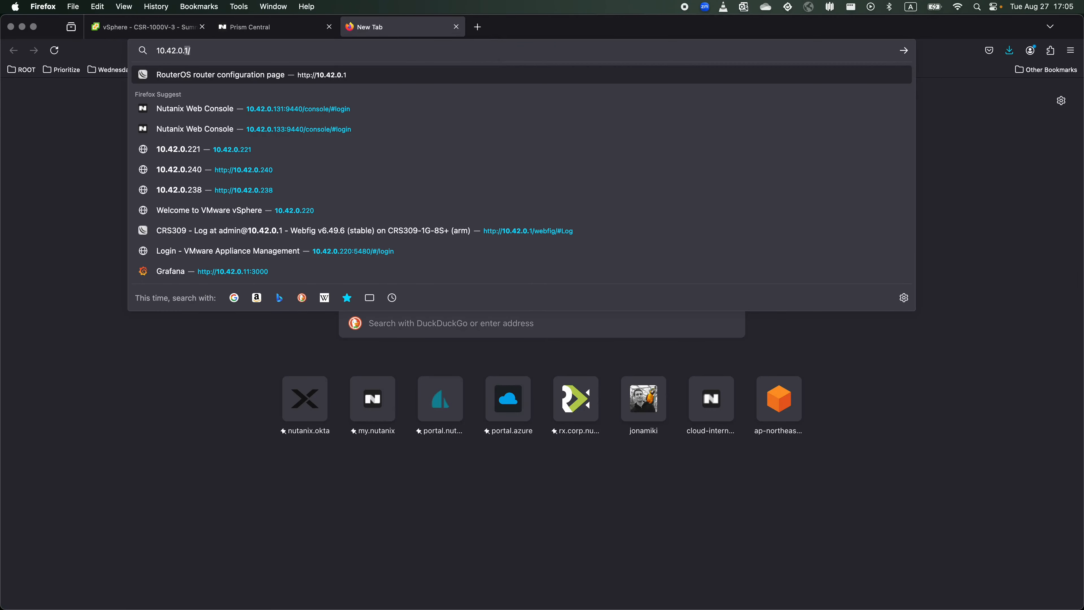
pyautogui.write('221')
pyautogui.press('Return')
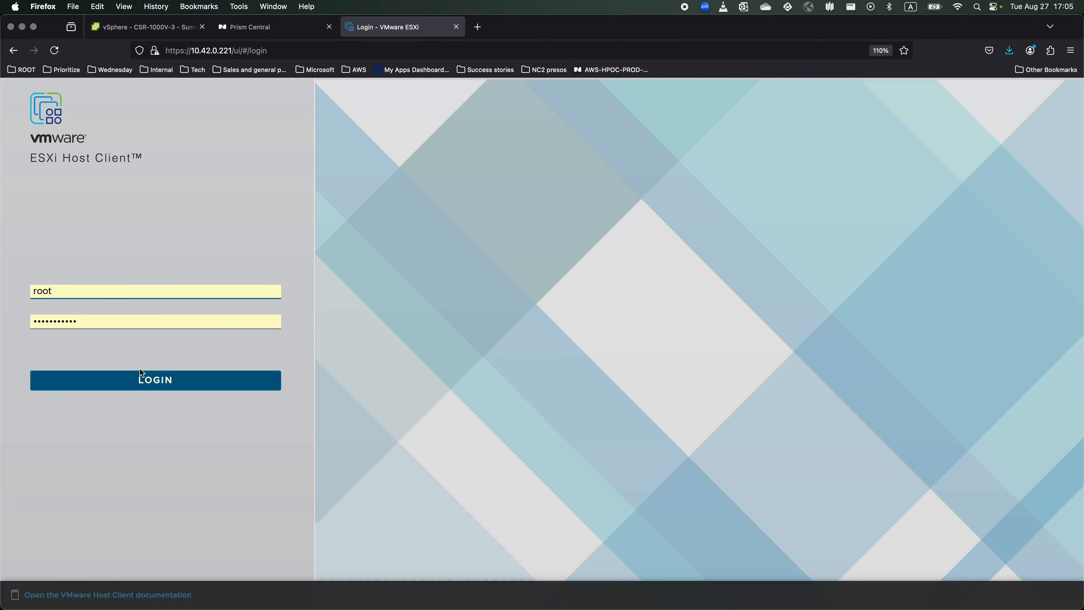
pyautogui.click(143, 375)
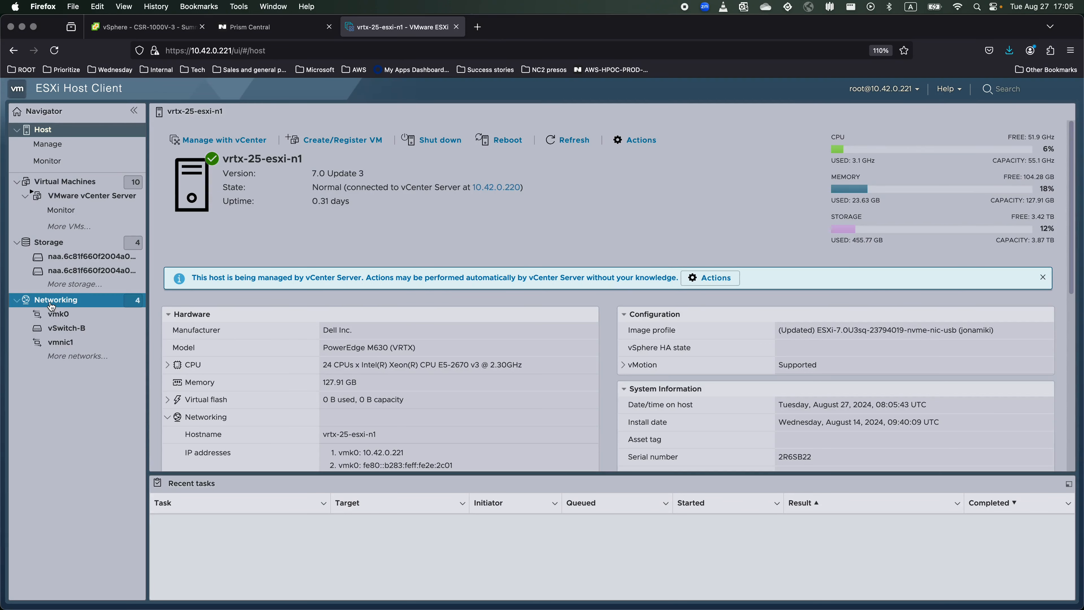
# Set Promiscuous mode and Forged transmits to Accept on vSwitch-B's VL423 port group and save.
pyautogui.click(60, 327)
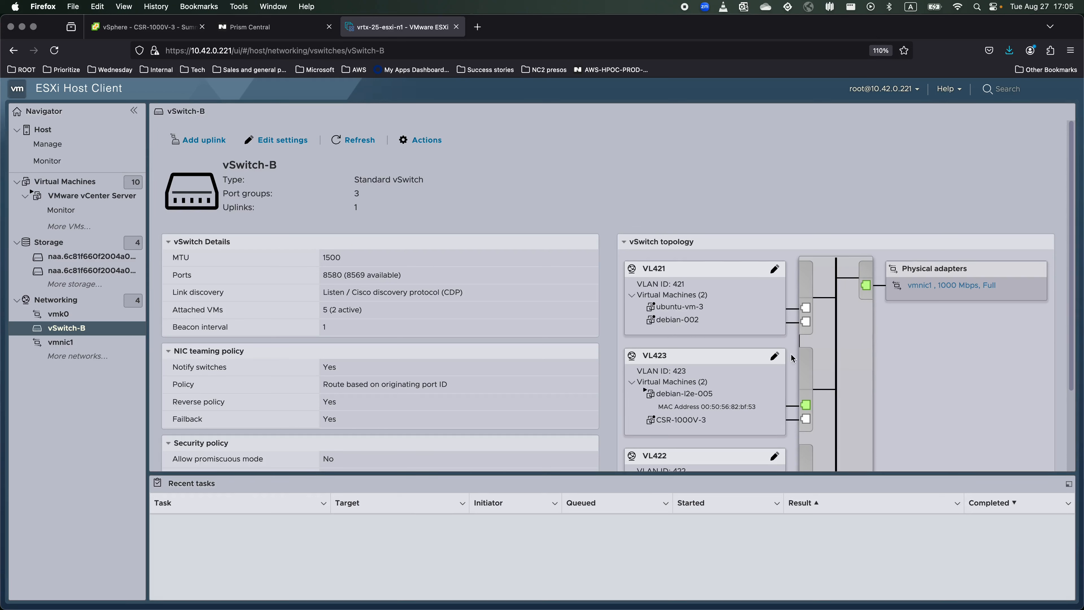
pyautogui.click(772, 358)
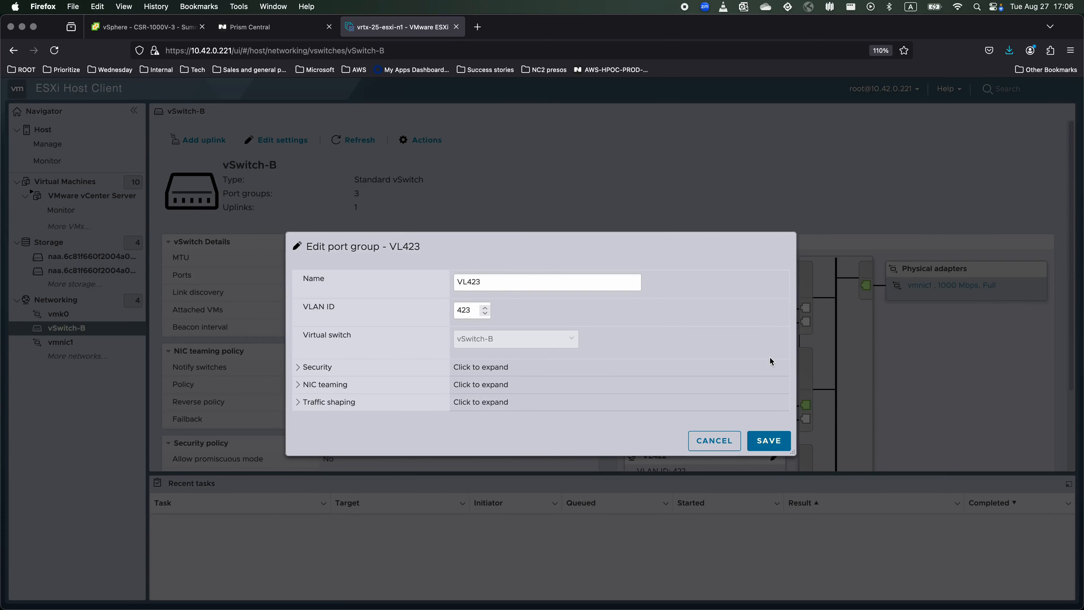
pyautogui.click(299, 367)
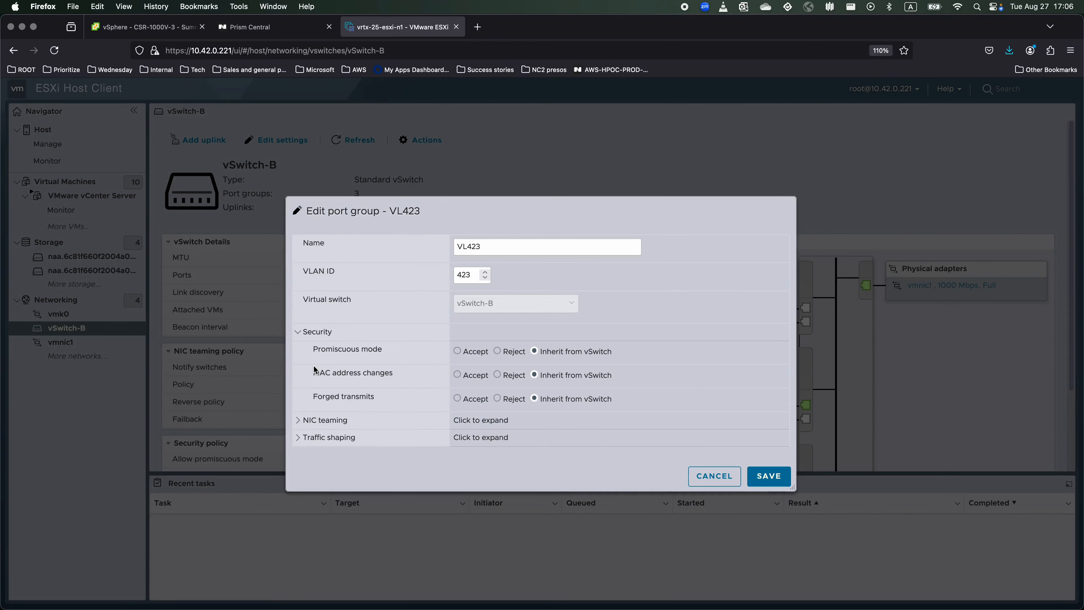
pyautogui.click(456, 351)
pyautogui.click(458, 398)
pyautogui.click(772, 475)
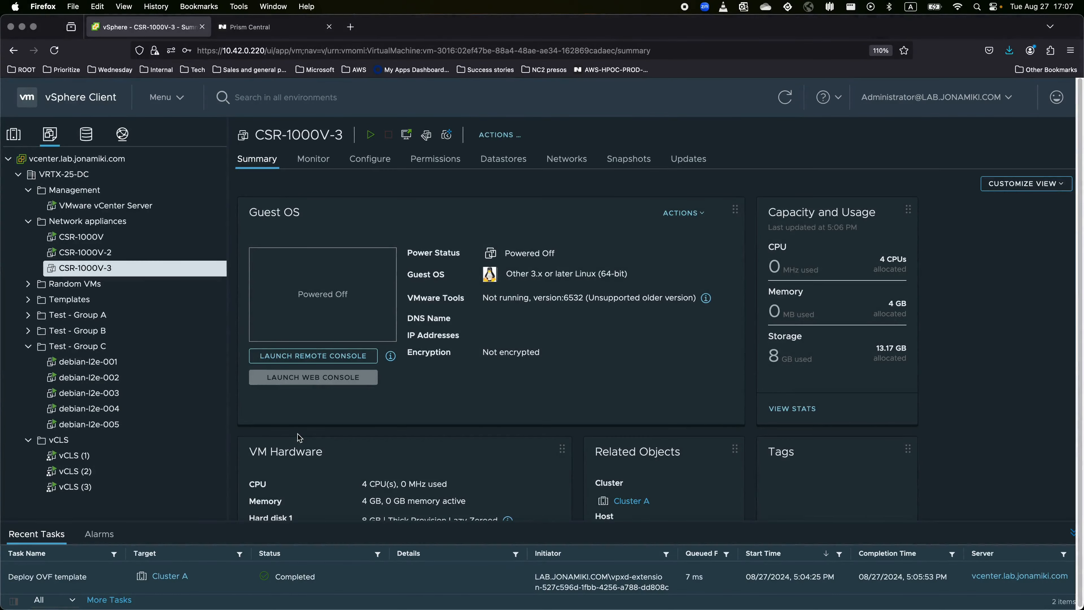
# Power on CSR-1000V-3 and launch its web console, waking it to a router prompt.
pyautogui.click(370, 134)
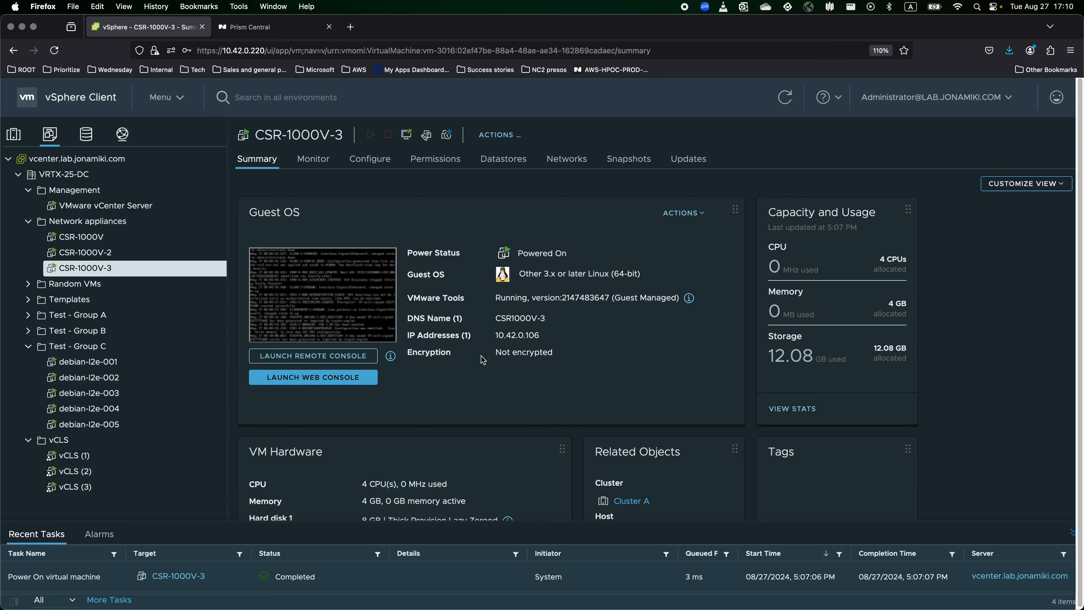
pyautogui.click(345, 382)
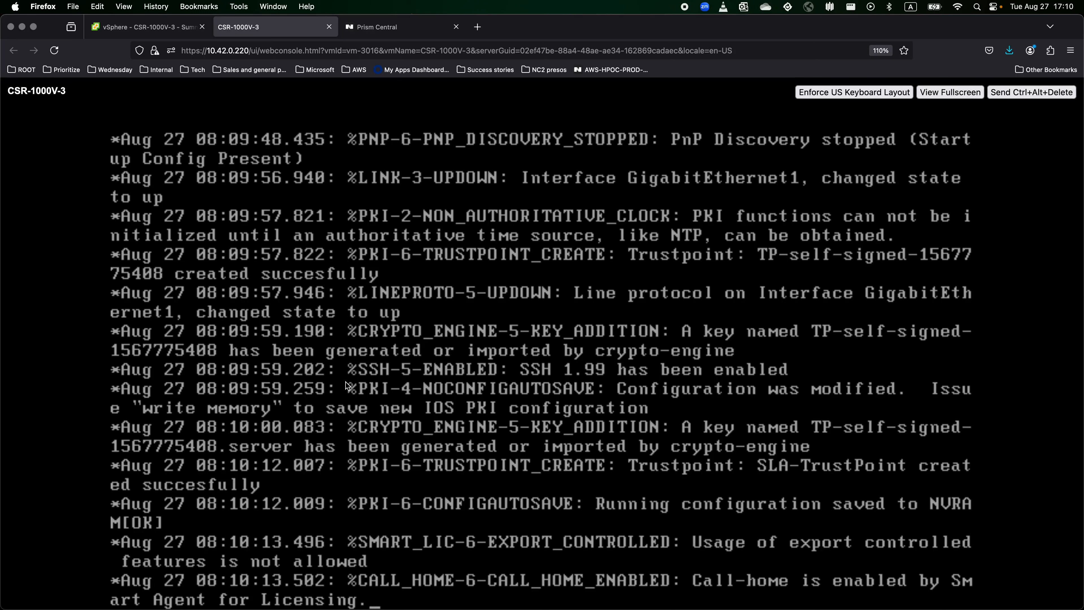
pyautogui.press('Return')
pyautogui.press('Return')
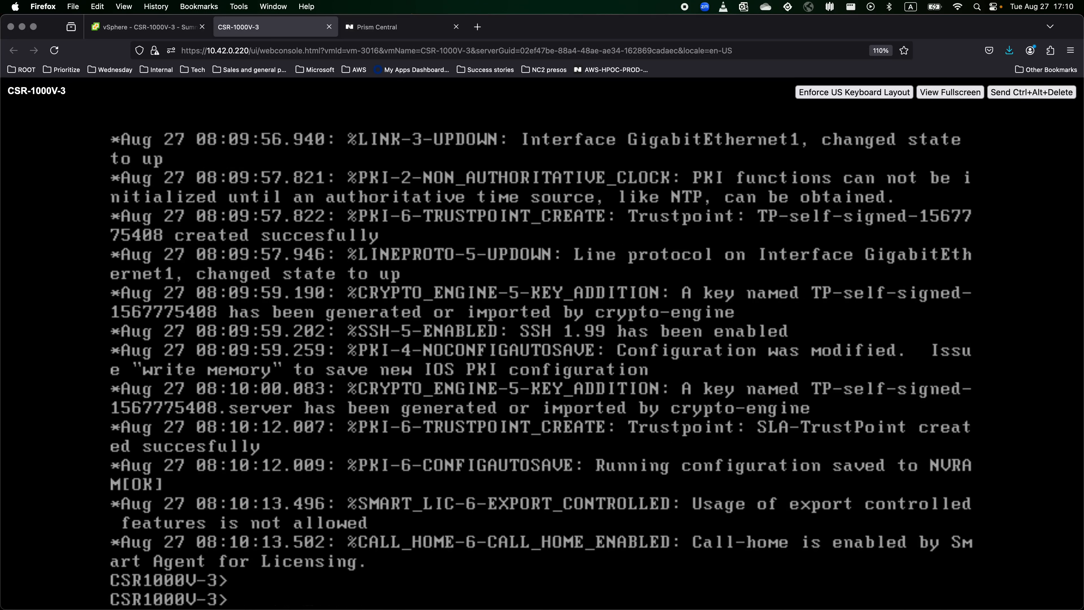
pyautogui.press('Return')
pyautogui.press('Return')
pyautogui.press('Return')
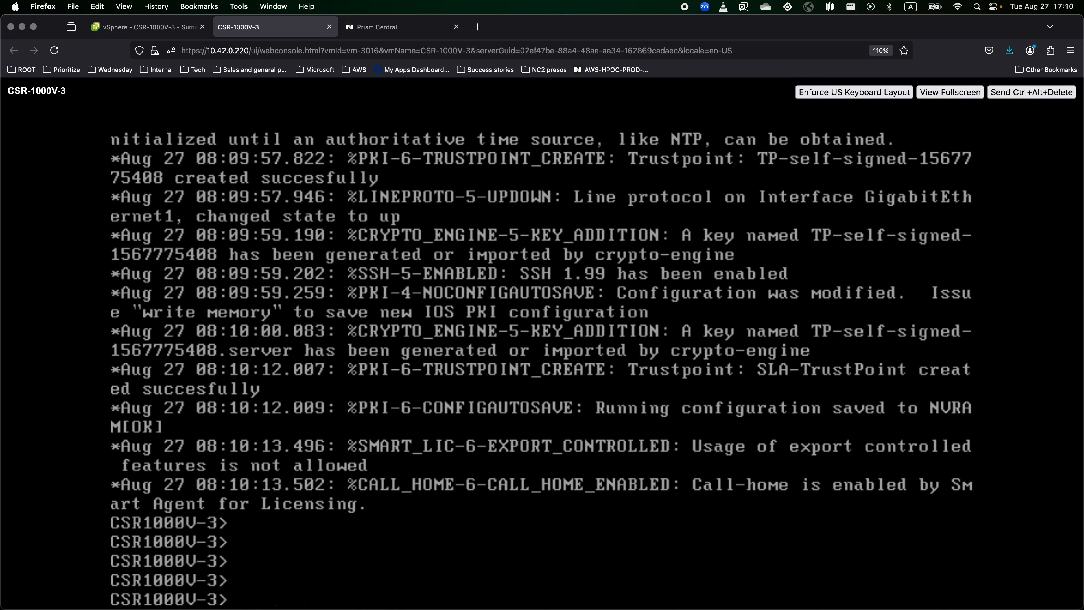
# Enter enable mode with the enable password and run 'sho ip int brie'.
pyautogui.write('en')
pyautogui.press('Return')
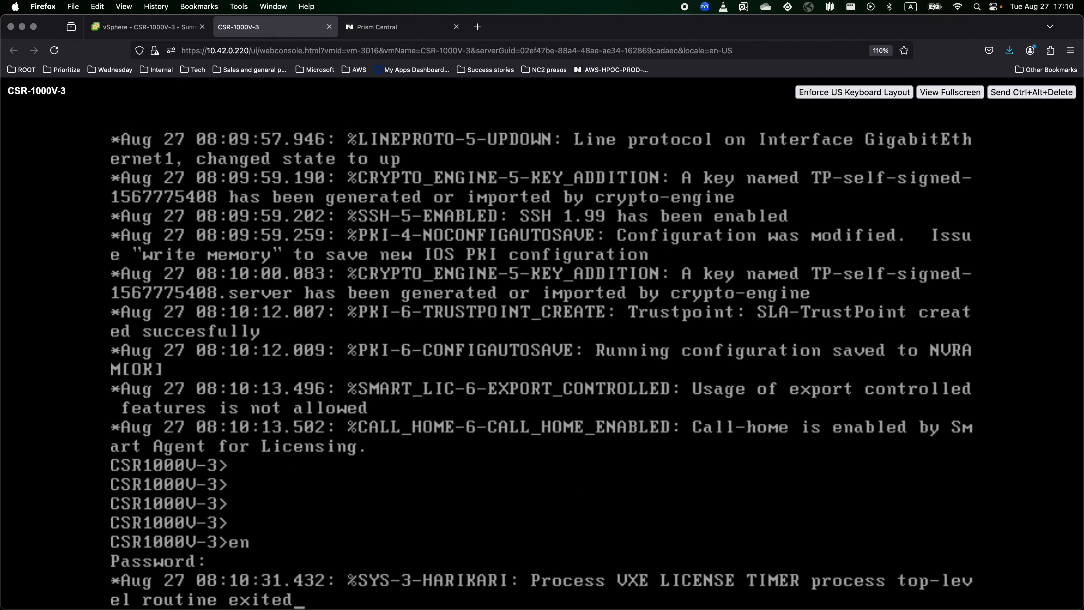
pyautogui.press('Return')
pyautogui.press('Return')
pyautogui.press('Return')
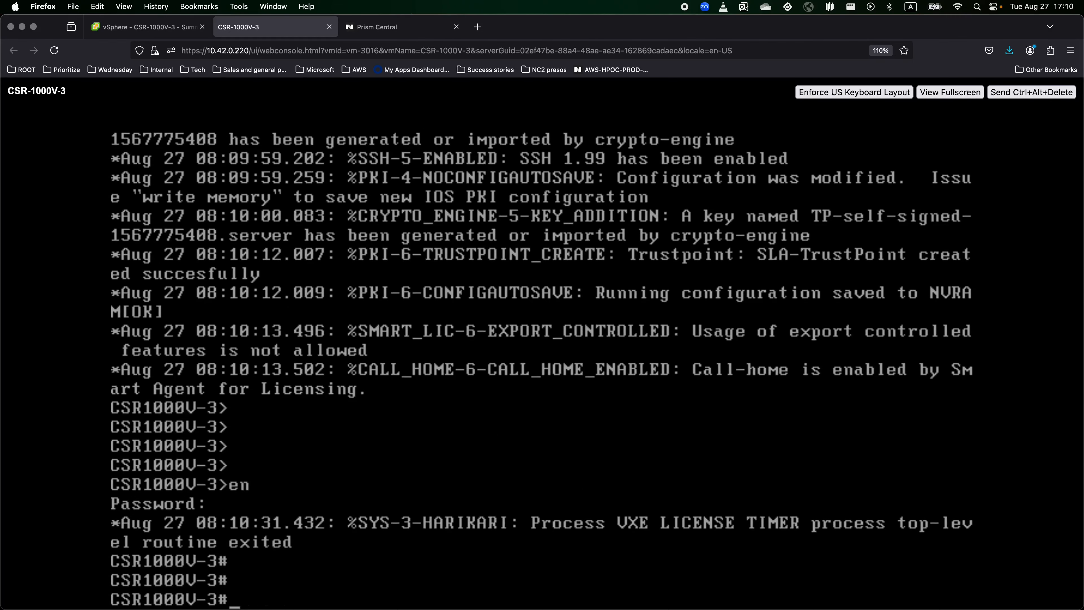
pyautogui.write('sho ip int brie')
pyautogui.press('Return')
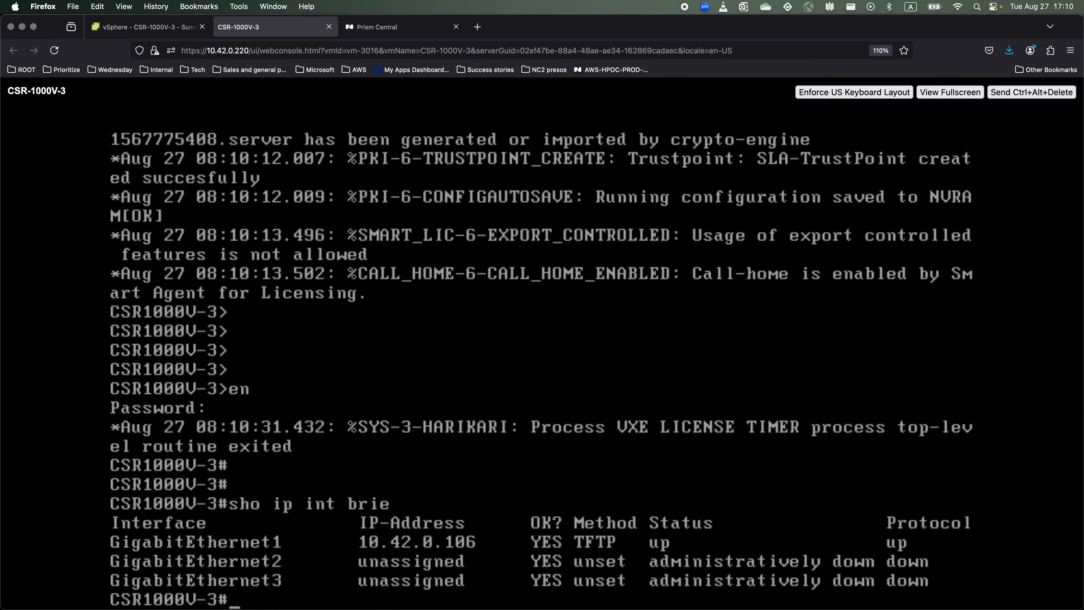
pyautogui.press('Return')
pyautogui.press('Return')
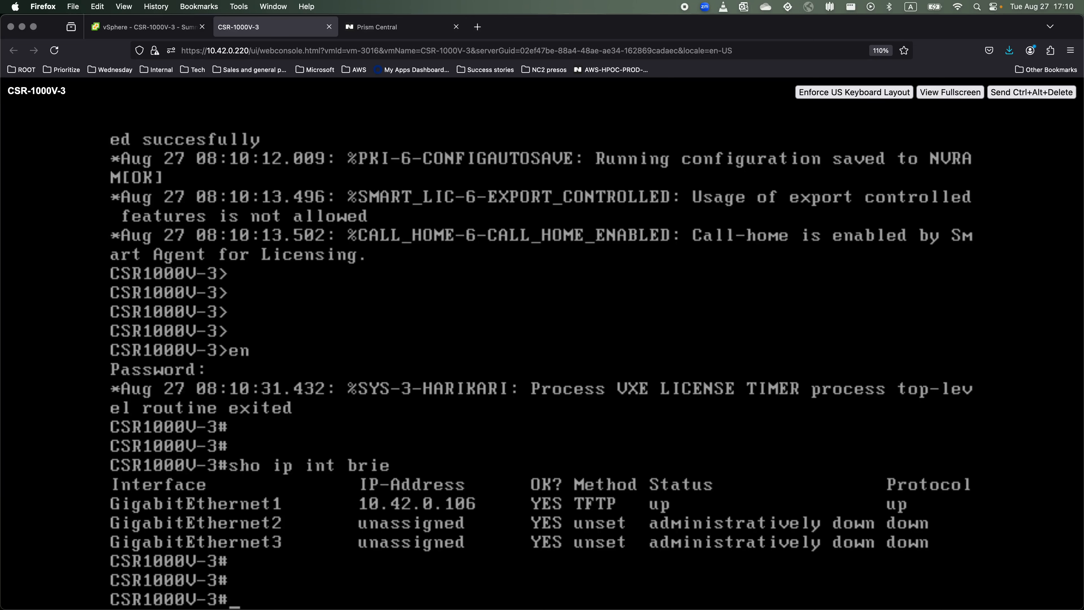
# In global configuration mode, create a local login user with its password.
pyautogui.write('conf t')
pyautogui.press('Return')
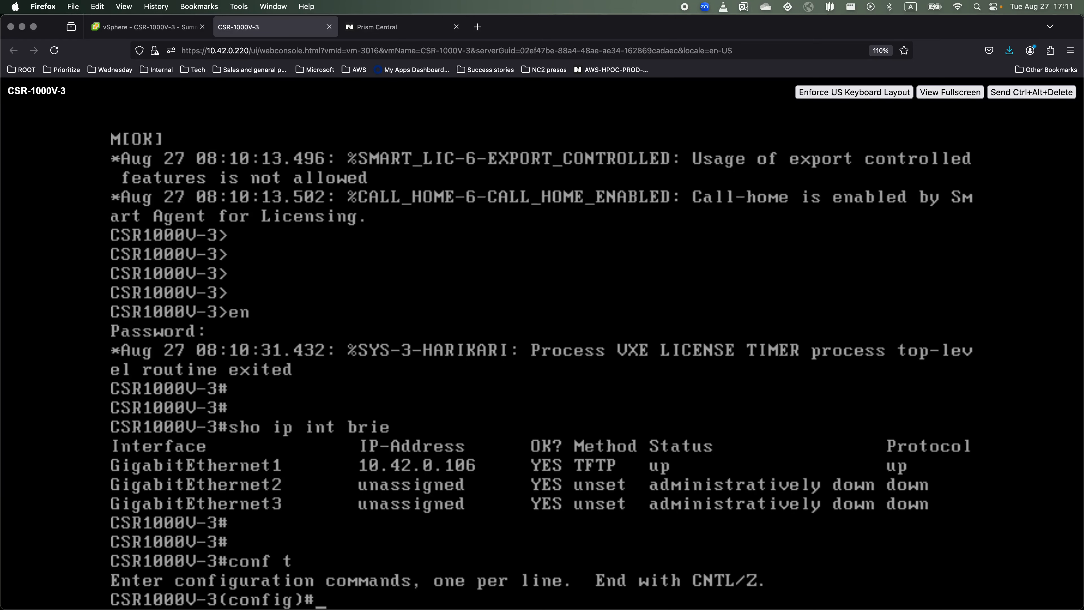
pyautogui.write('username')
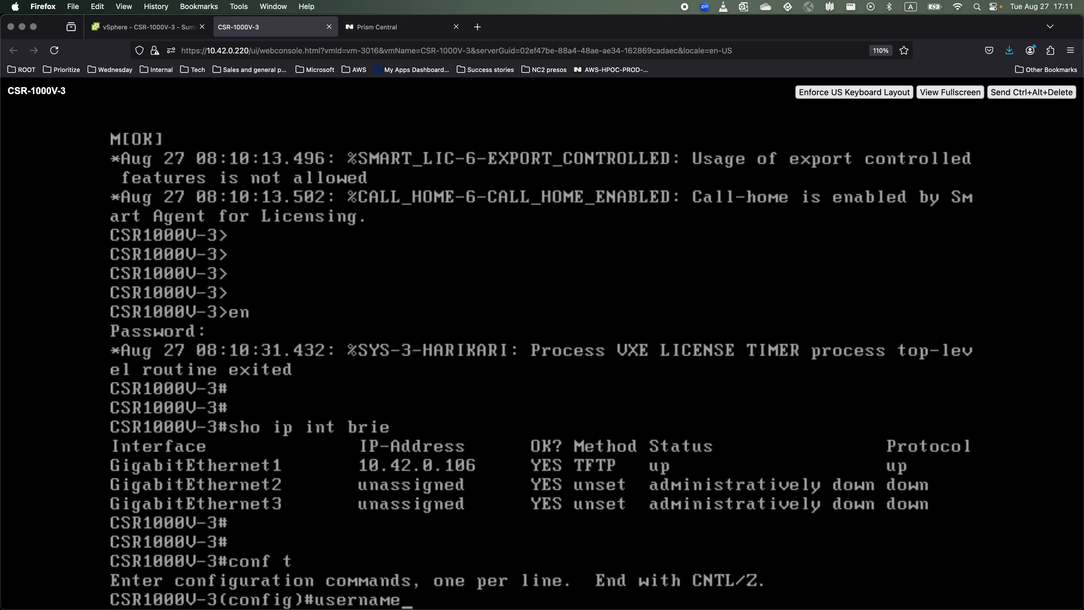
pyautogui.write(' cisco pass')
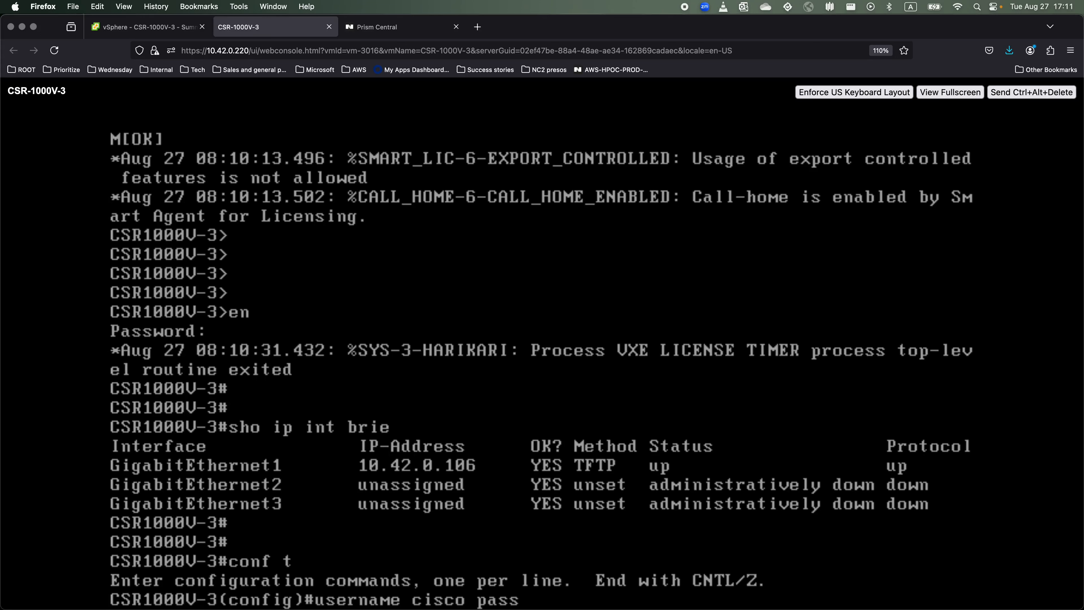
pyautogui.write('word Password1!')
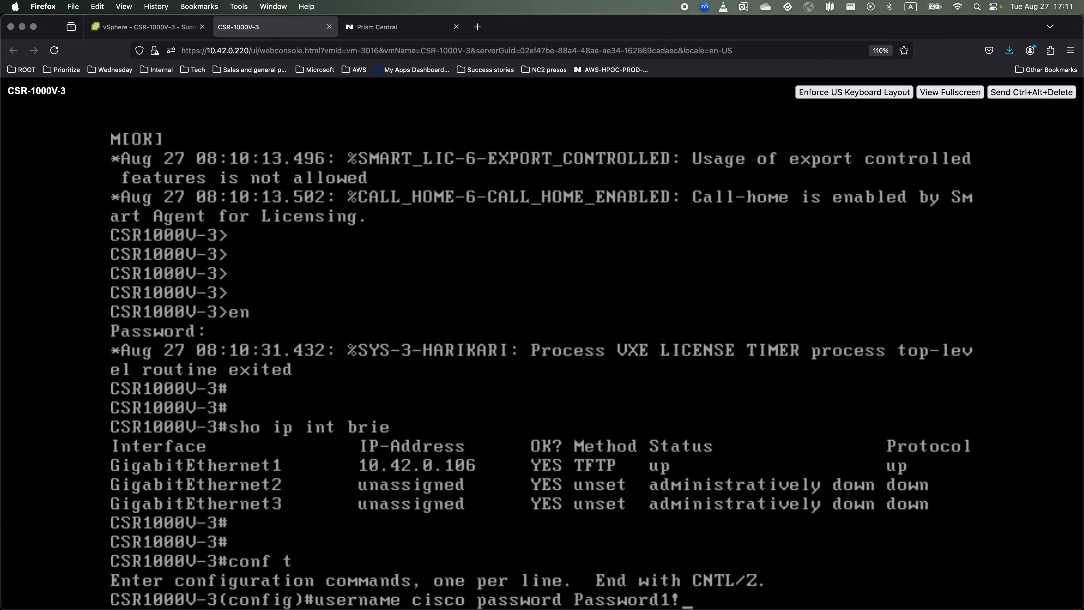
pyautogui.press('Return')
pyautogui.press('Return')
pyautogui.press('Return')
pyautogui.press('Return')
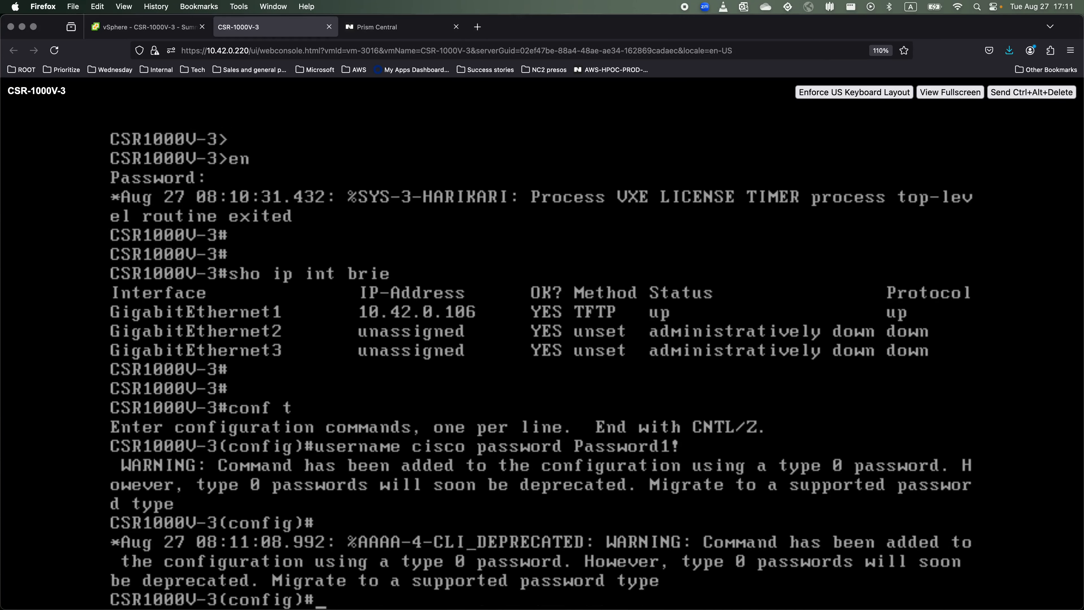
# Set VTY lines 0–4 to 'login local' and 'transport input ssh', then end.
pyautogui.write('line vty 0 4')
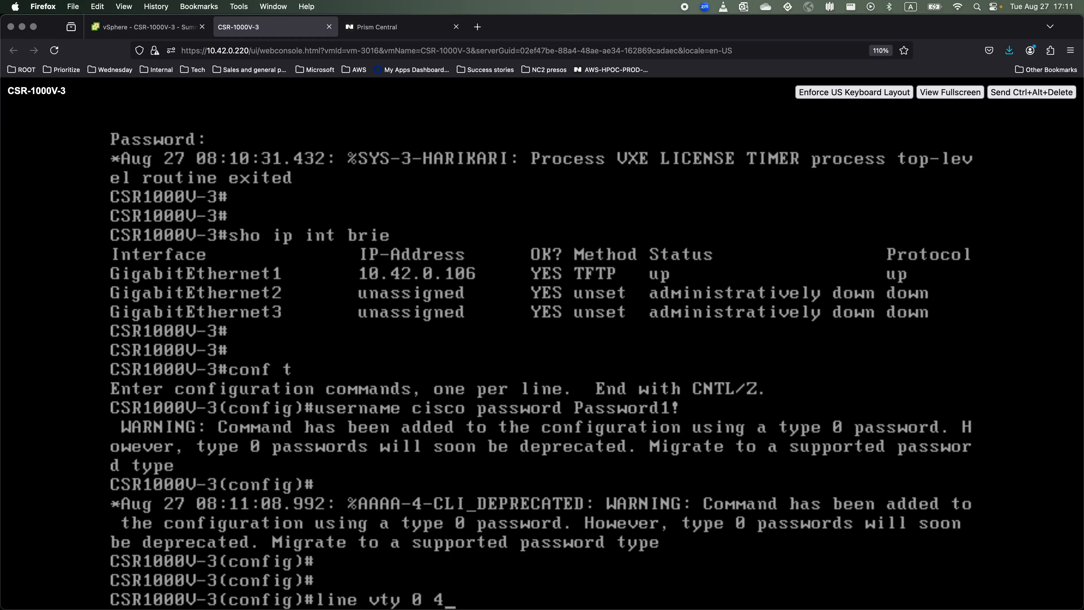
pyautogui.press('Return')
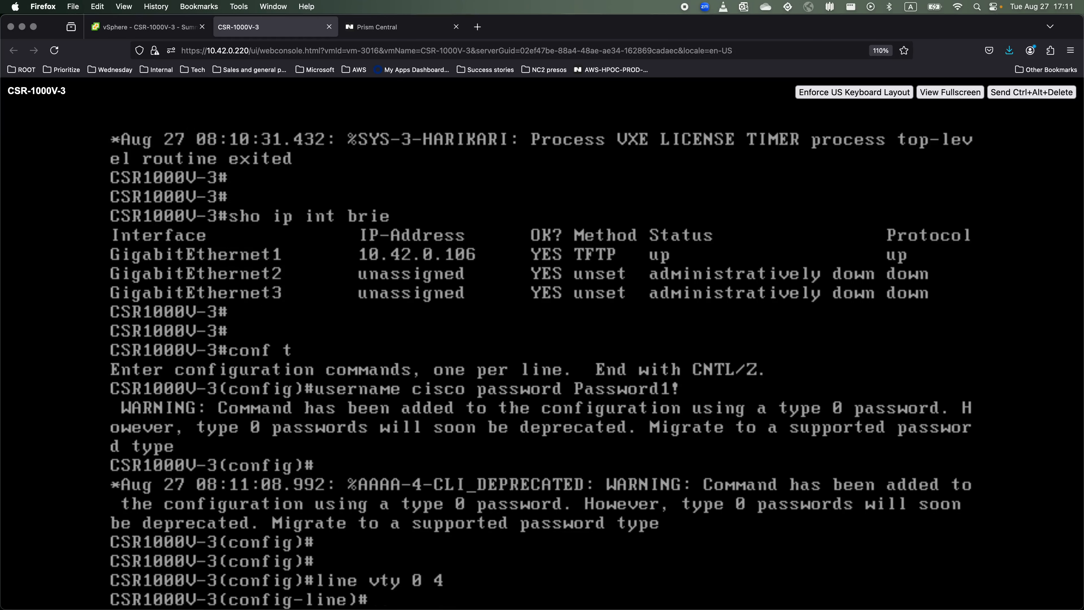
pyautogui.press('Return')
pyautogui.write('l')
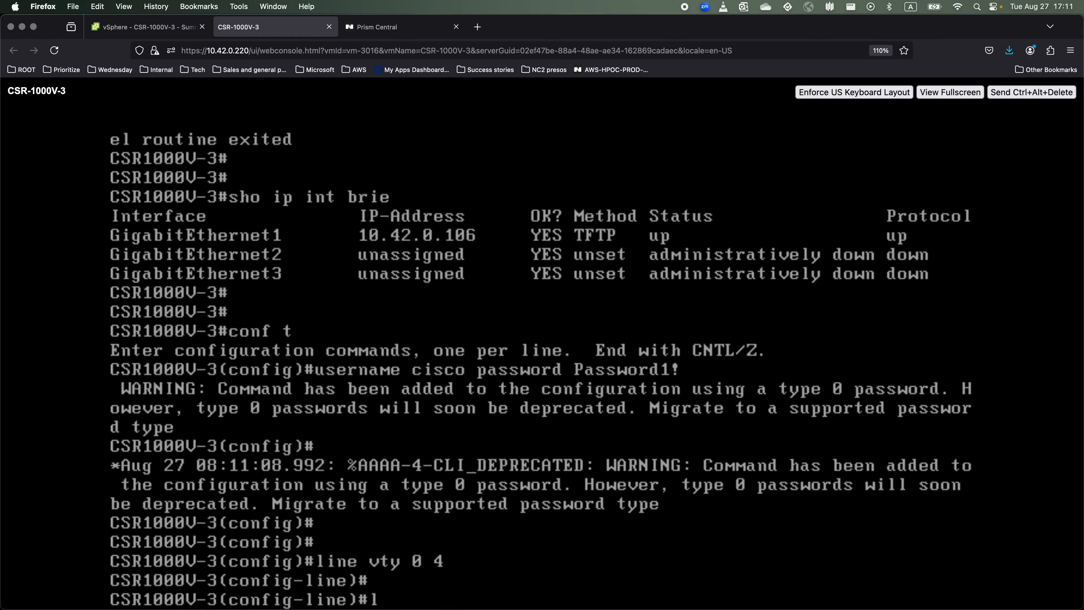
pyautogui.write('ogin local')
pyautogui.press('Return')
pyautogui.write('trans')
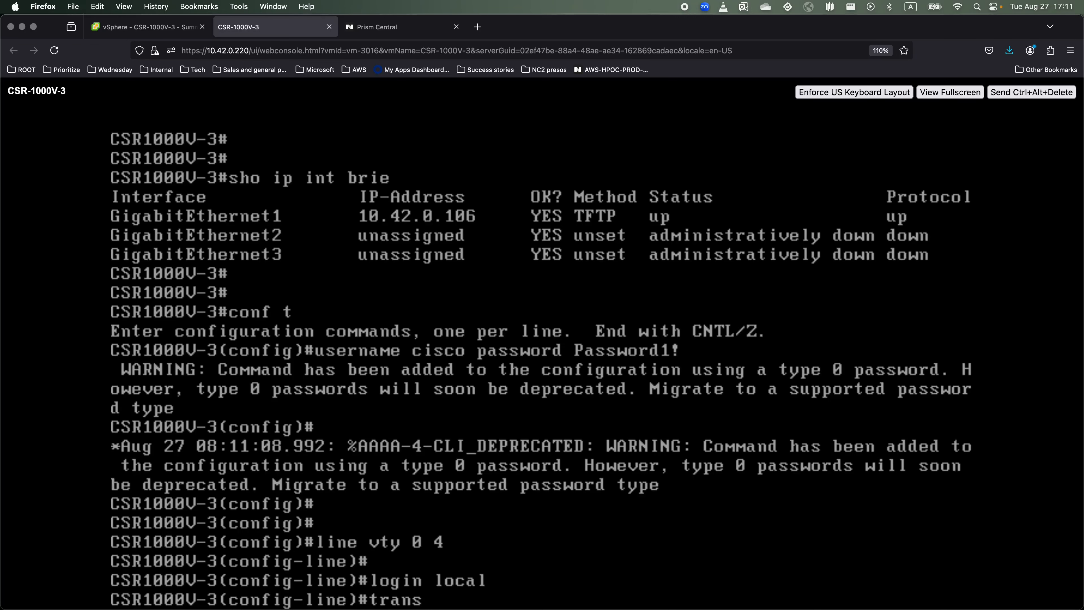
pyautogui.write('port input ')
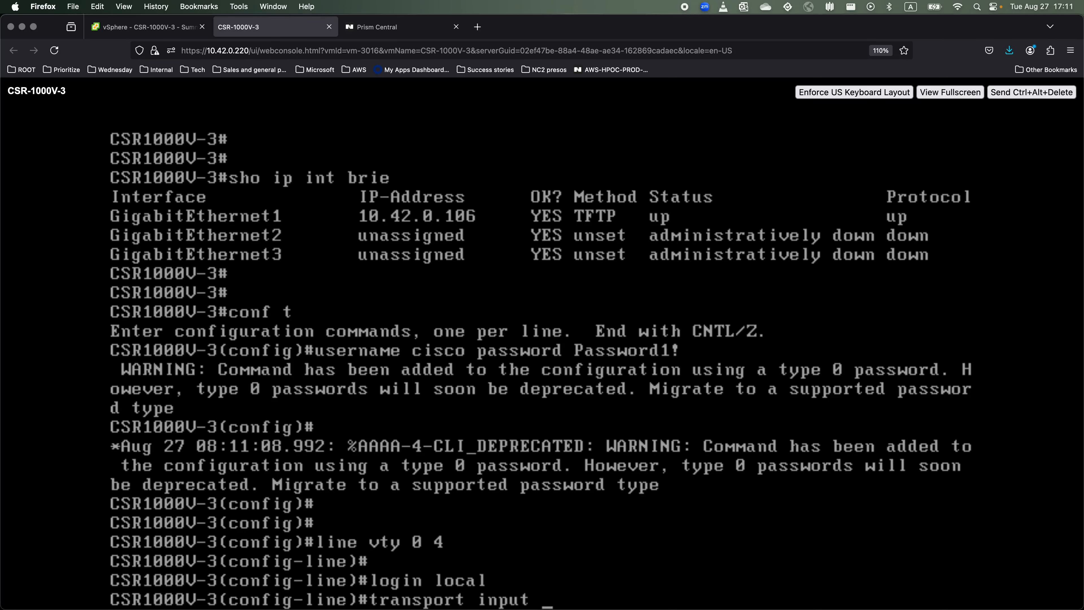
pyautogui.write('ssh')
pyautogui.press('Return')
pyautogui.write('end')
pyautogui.press('Return')
pyautogui.press('Return')
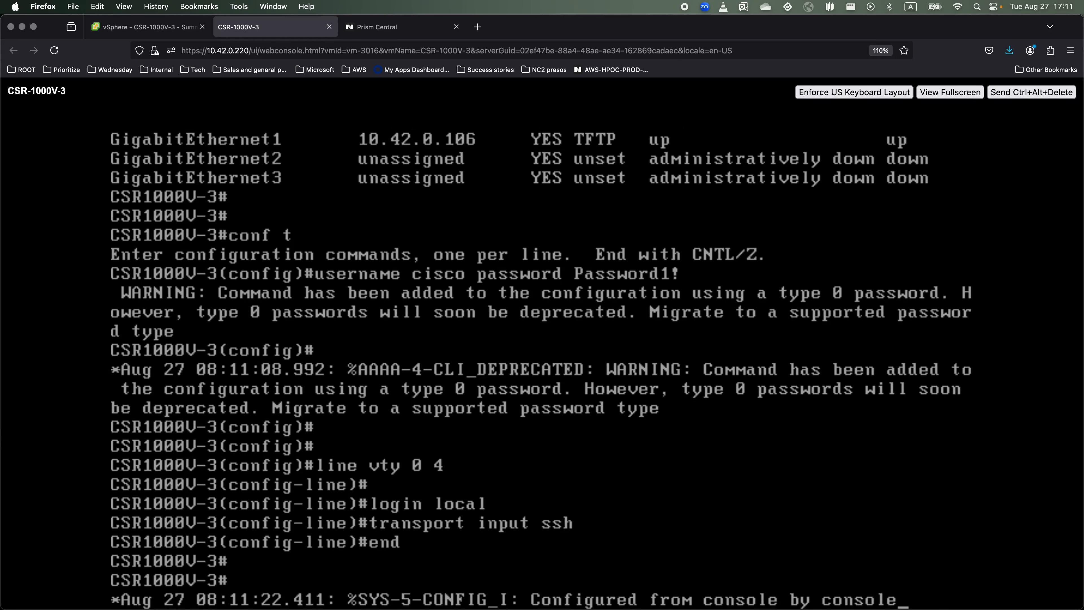
# Close the web console and SSH from iTerm2 to 10.42.0.106, accepting the host key.
pyautogui.click(329, 26)
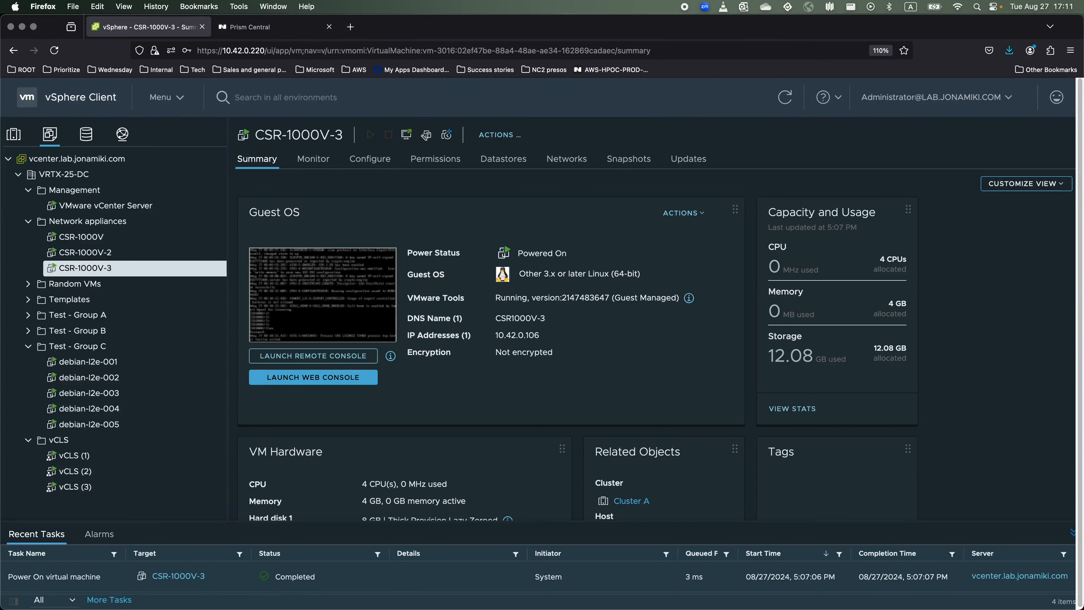
pyautogui.press('super+Tab')
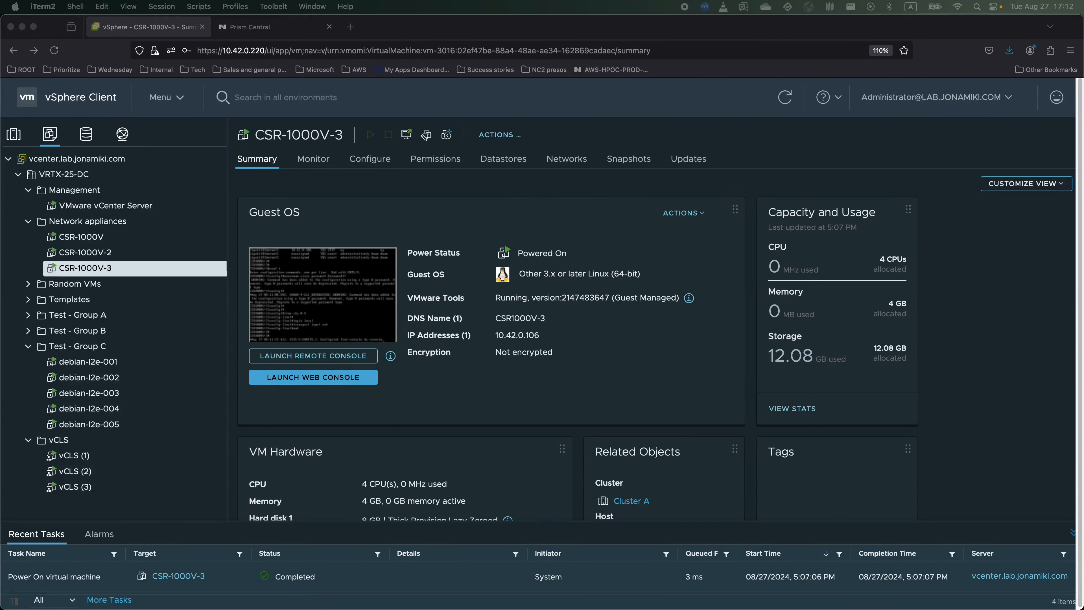
pyautogui.moveTo(606, 609); pyautogui.dragTo(743, 72)
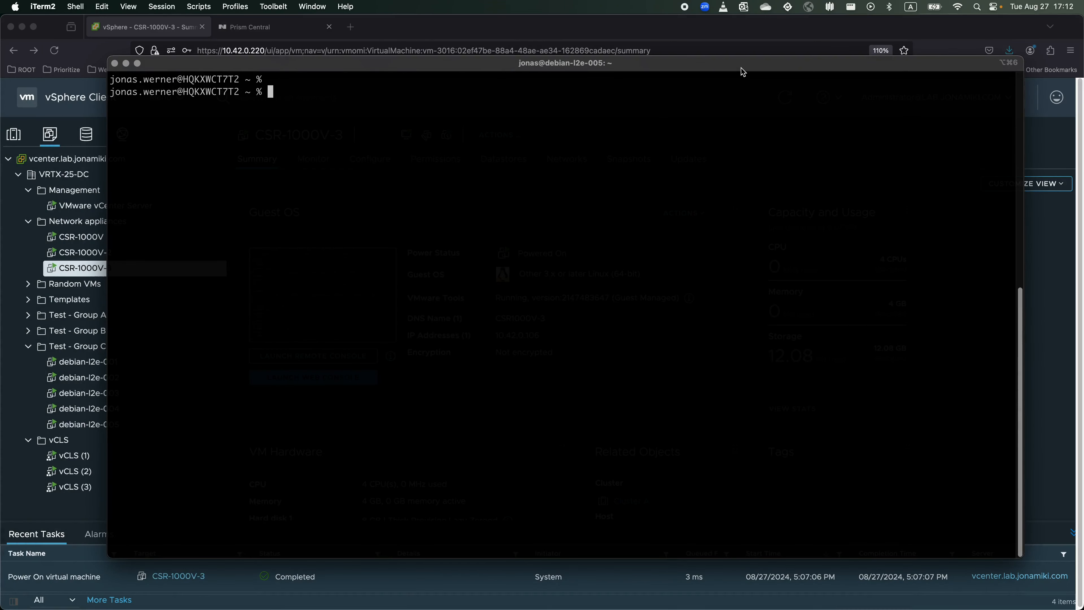
pyautogui.write('ssh cisco@10.42.0.106')
pyautogui.press('Return')
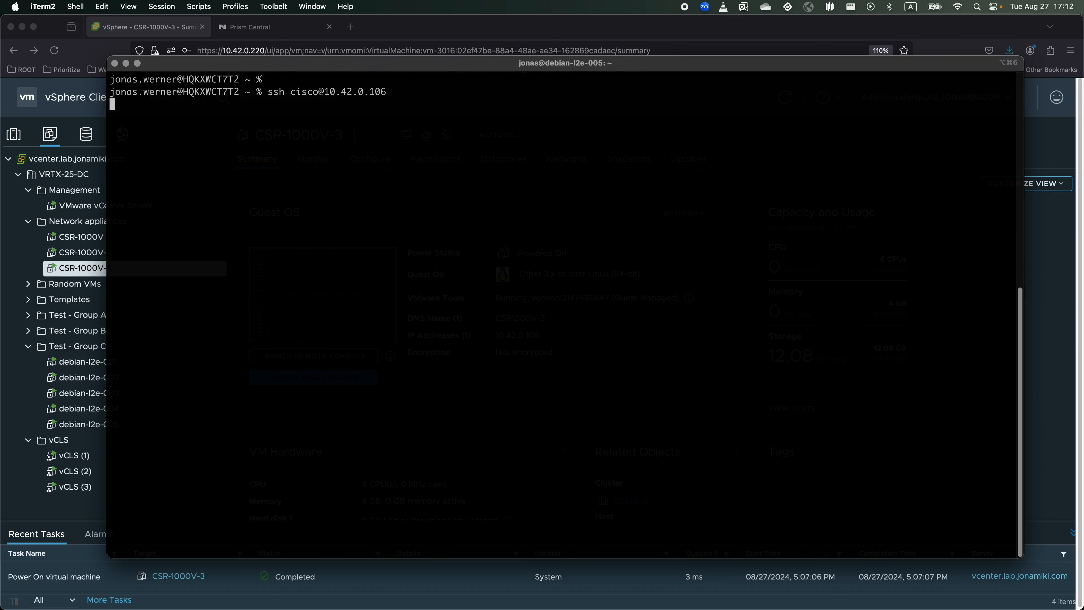
pyautogui.write('yes')
pyautogui.press('Return')
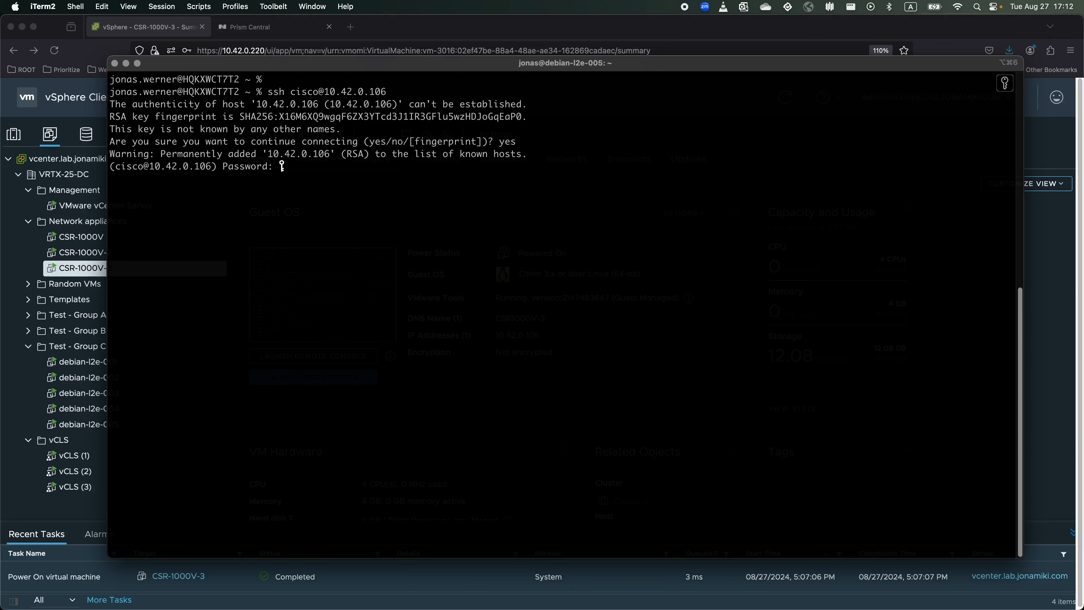
# Log in with the SSH password and enter privileged enable mode.
pyautogui.press('Return')
pyautogui.press('Return')
pyautogui.press('Return')
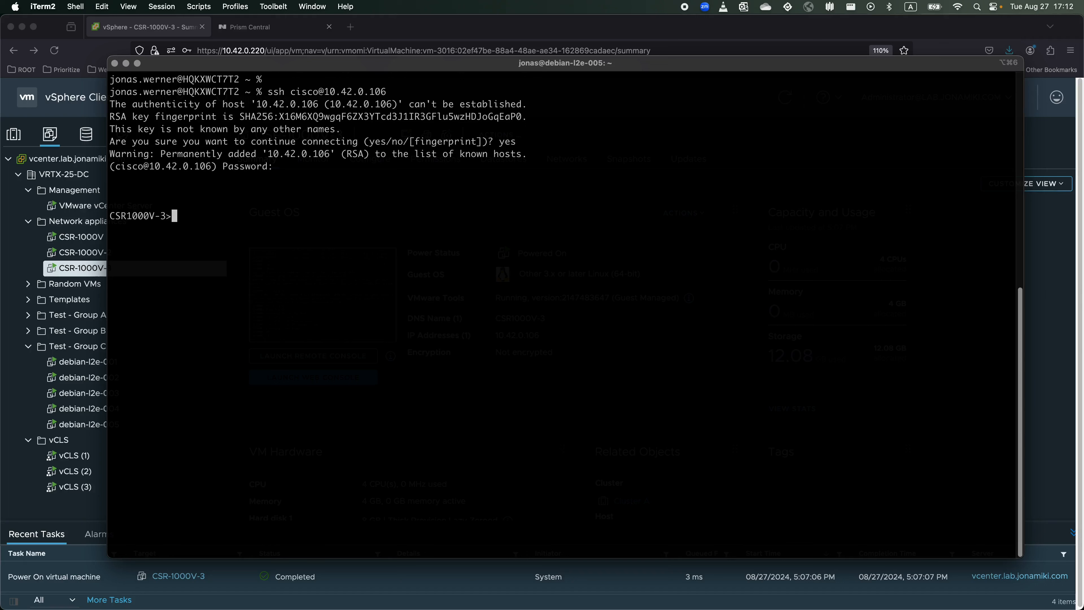
pyautogui.write('en')
pyautogui.press('Return')
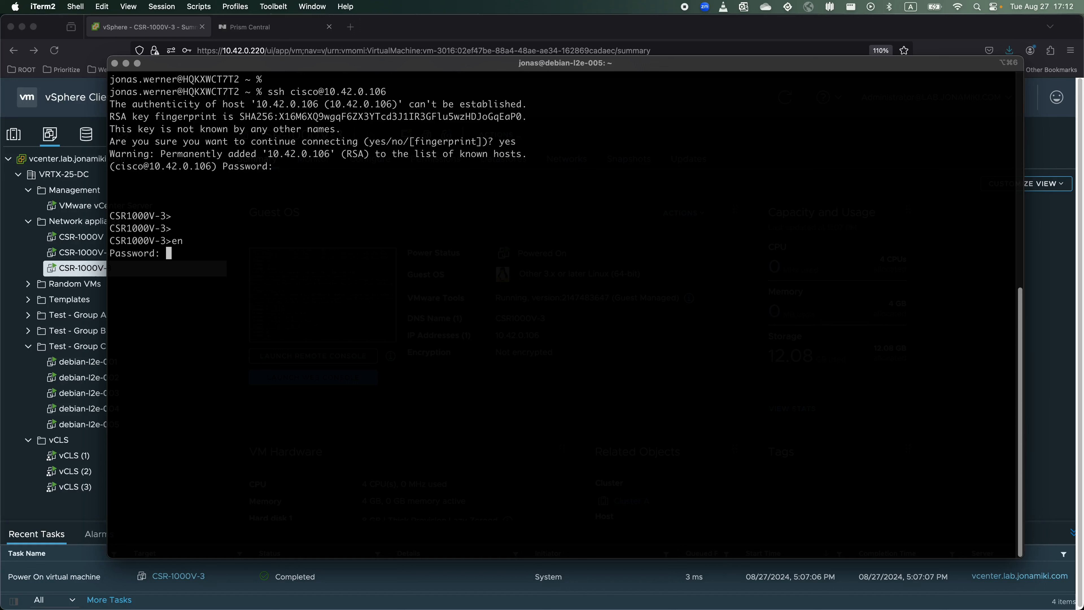
pyautogui.press('Return')
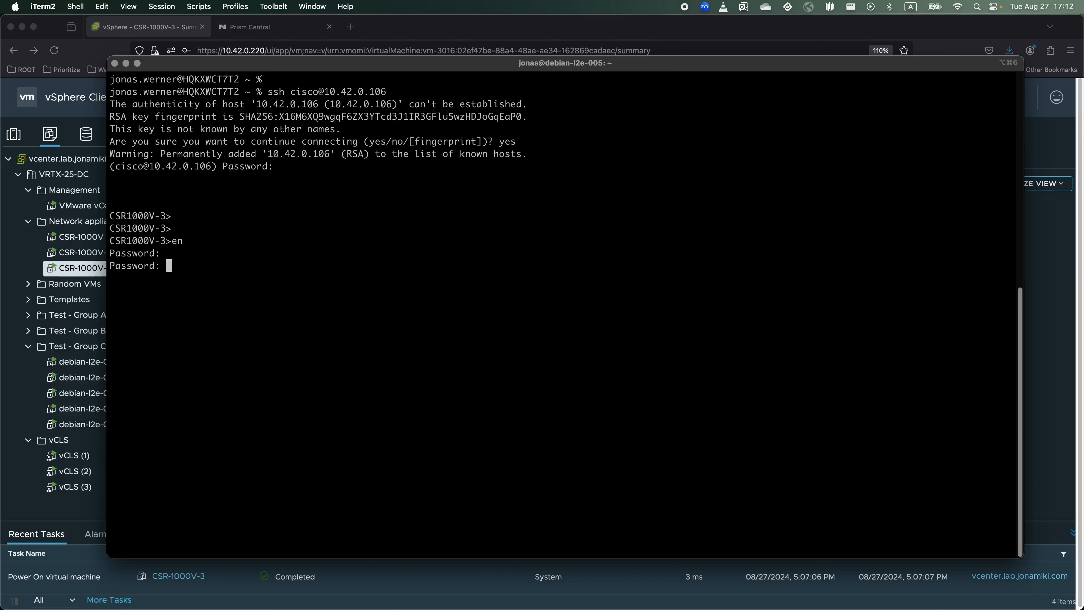
pyautogui.press('Return')
pyautogui.press('Return')
pyautogui.press('Return')
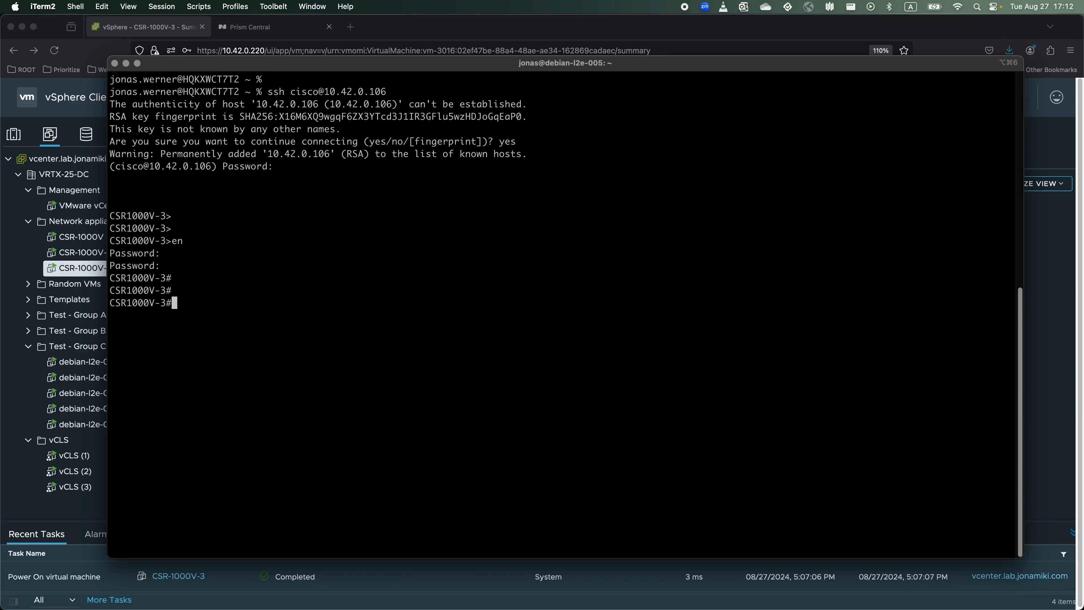
# Give GigabitEthernet2 address 10.42.3.2 255.255.255.0 and enable it with 'no shut'.
pyautogui.write('conf t')
pyautogui.press('Return')
pyautogui.press('Return')
pyautogui.write('int gi')
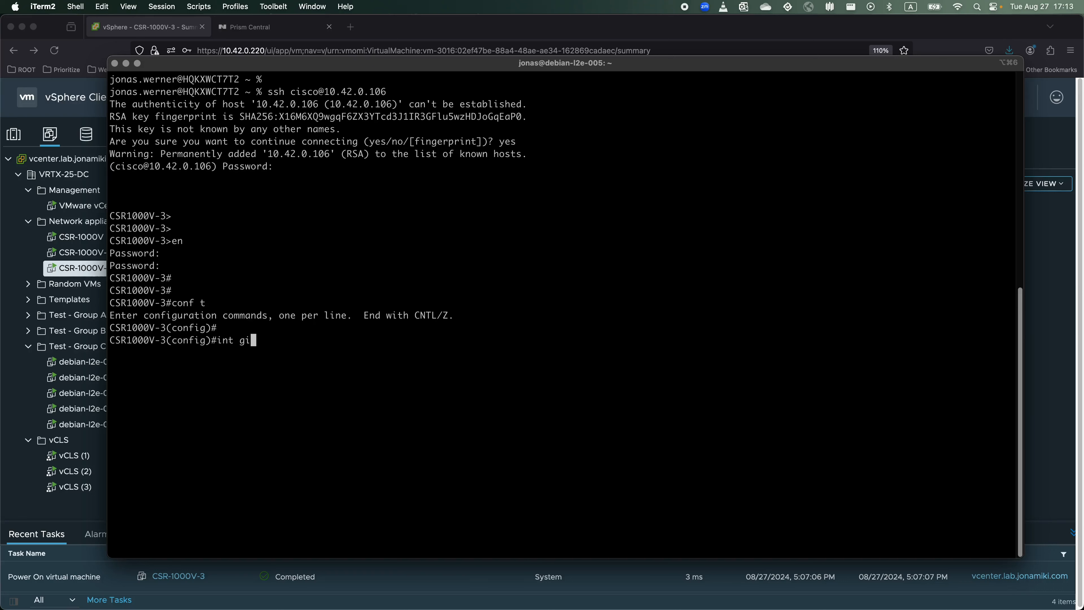
pyautogui.write('2')
pyautogui.press('Return')
pyautogui.press('Return')
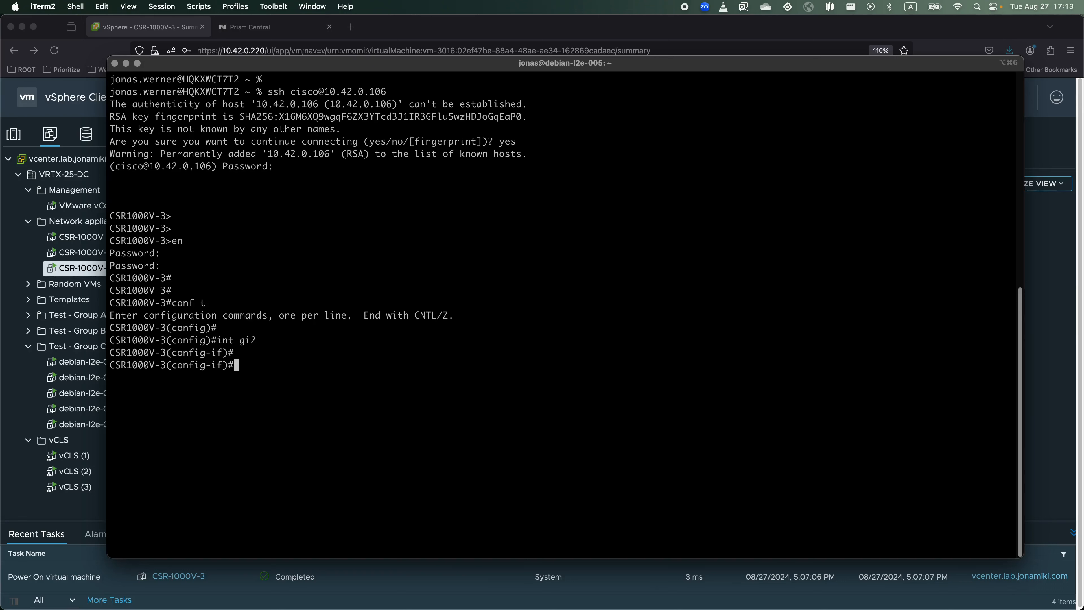
pyautogui.write('ip address 10.42.3.2 ')
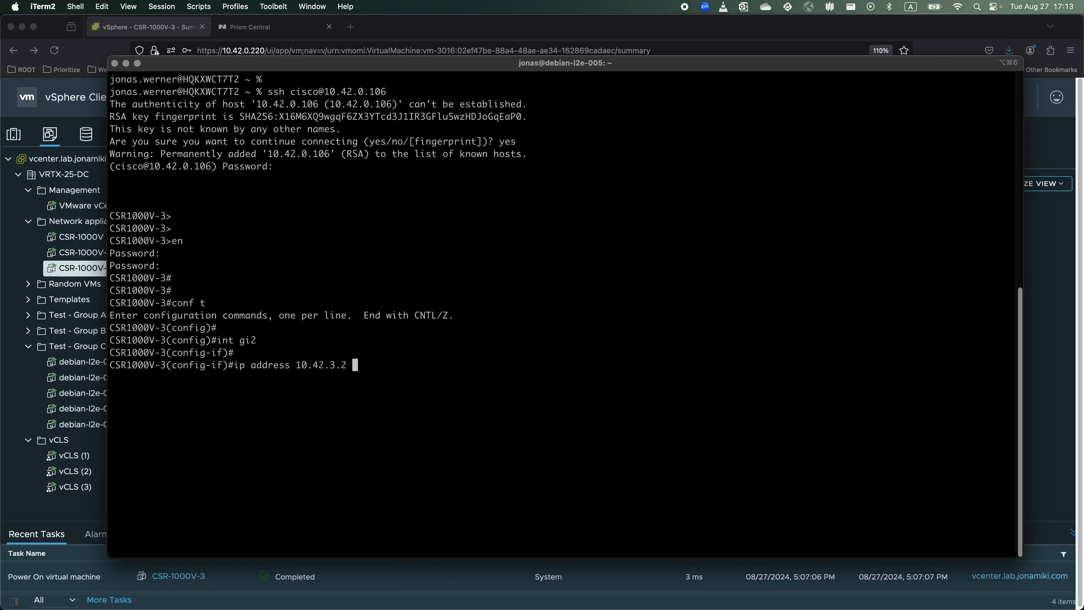
pyautogui.write('255.255.255.0')
pyautogui.press('Return')
pyautogui.write('no shut')
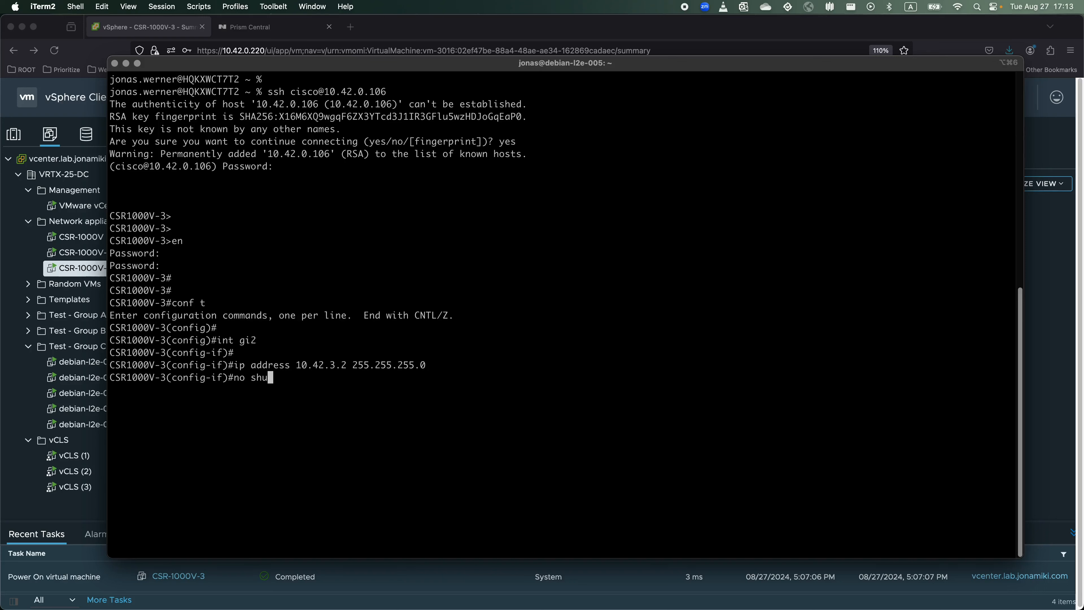
pyautogui.press('Return')
pyautogui.write('end')
pyautogui.press('Return')
pyautogui.press('Return')
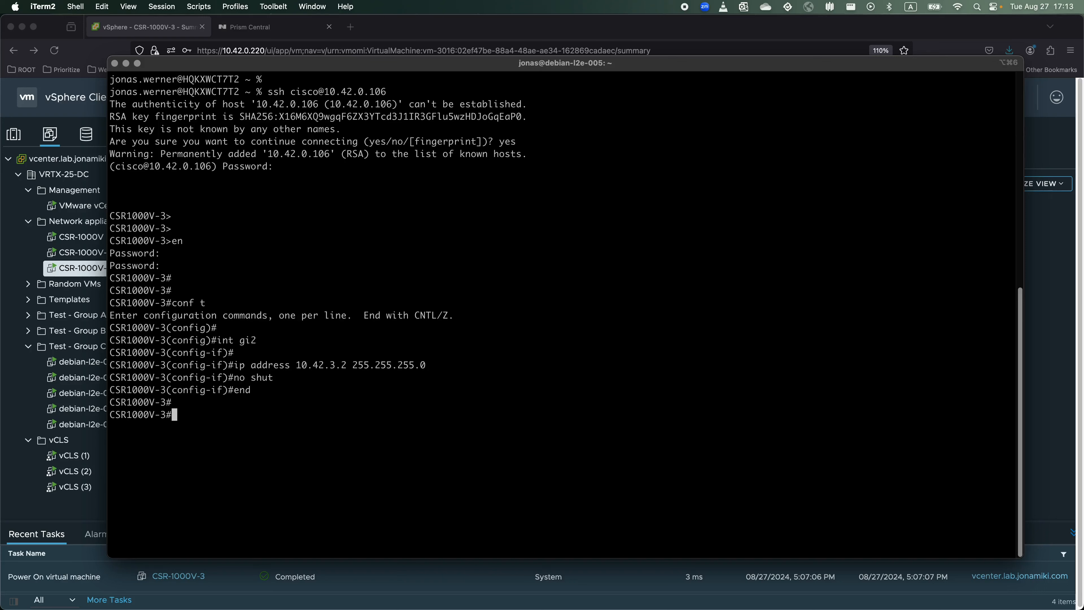
# Run 'show ip int brie' twice to confirm GigabitEthernet2 is up/up at 10.42.3.2.
pyautogui.write('show ip int brie')
pyautogui.press('Return')
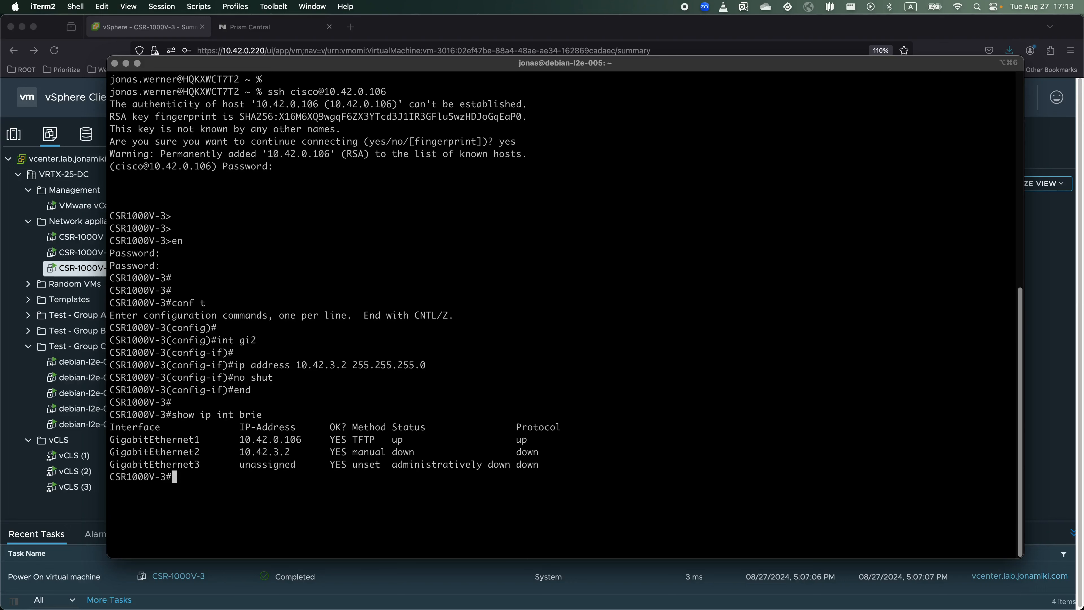
pyautogui.moveTo(240, 440); pyautogui.dragTo(313, 440)
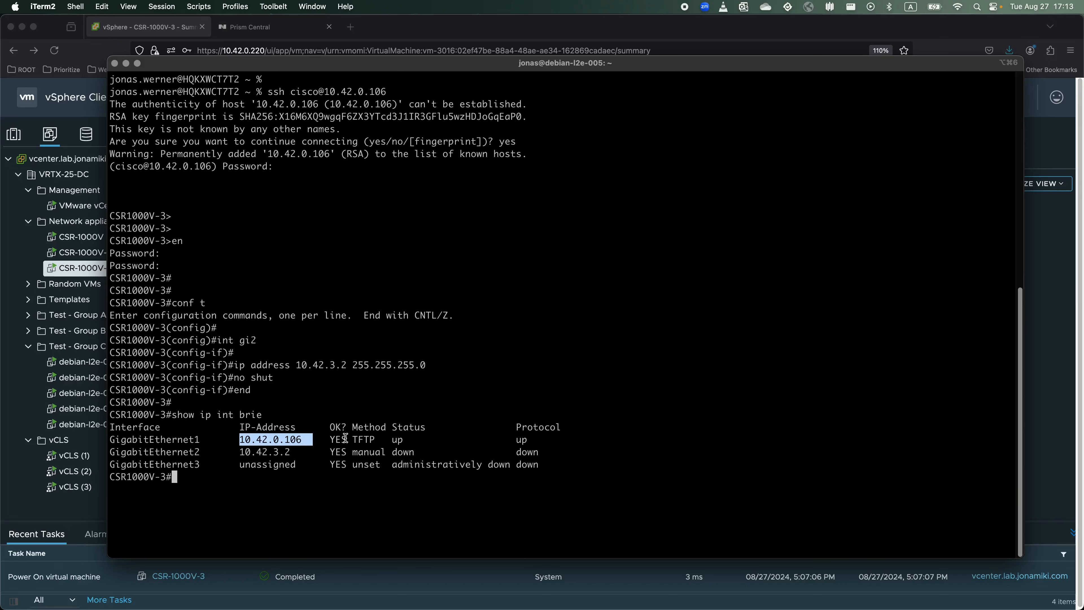
pyautogui.moveTo(240, 452); pyautogui.dragTo(351, 451)
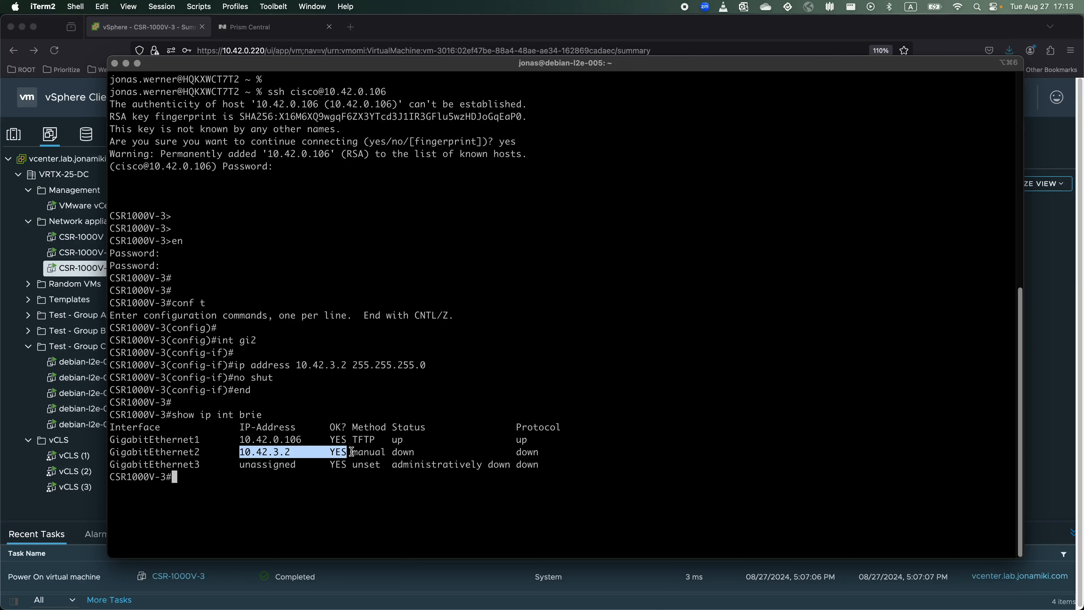
pyautogui.click(673, 465)
pyautogui.press('Up')
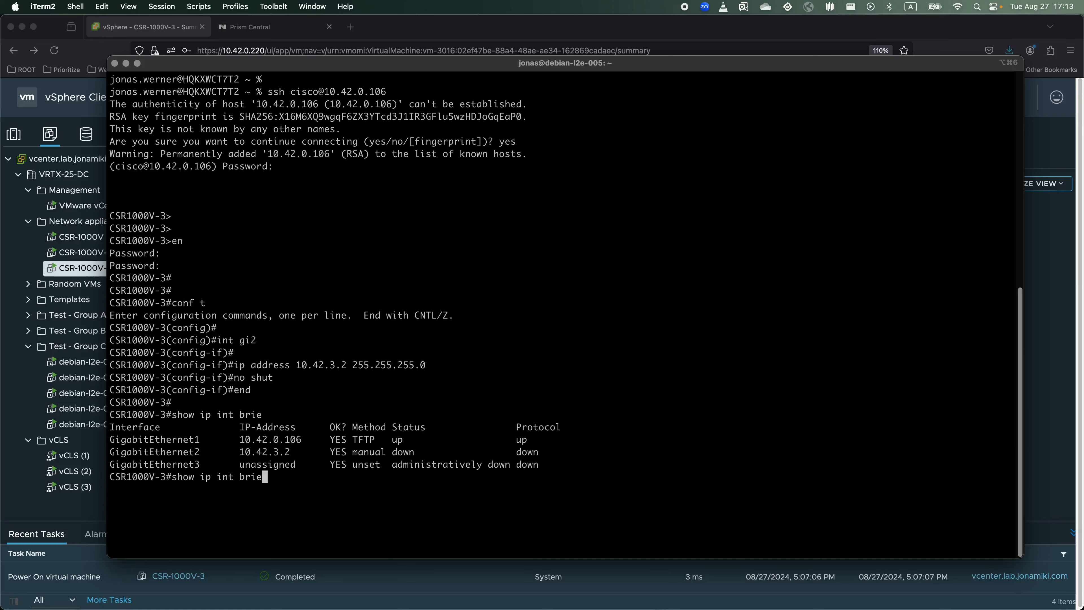
pyautogui.press('Return')
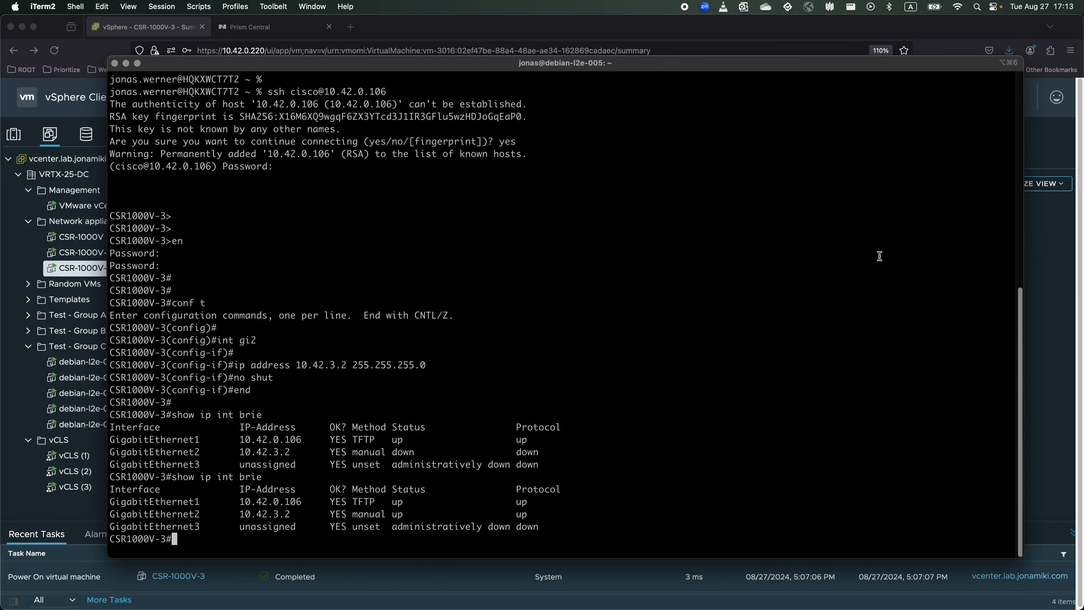
pyautogui.press('Return')
pyautogui.press('Return')
# Enable interface NVE 1 and set its source interface to GigabitEthernet1.
pyautogui.write('conf t')
pyautogui.press('Return')
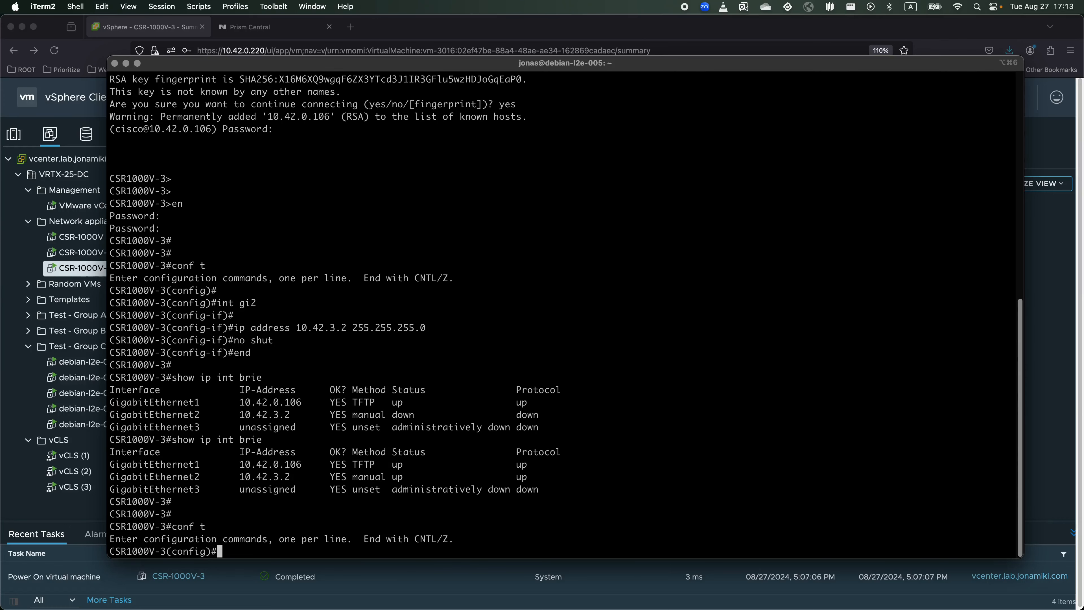
pyautogui.press('Return')
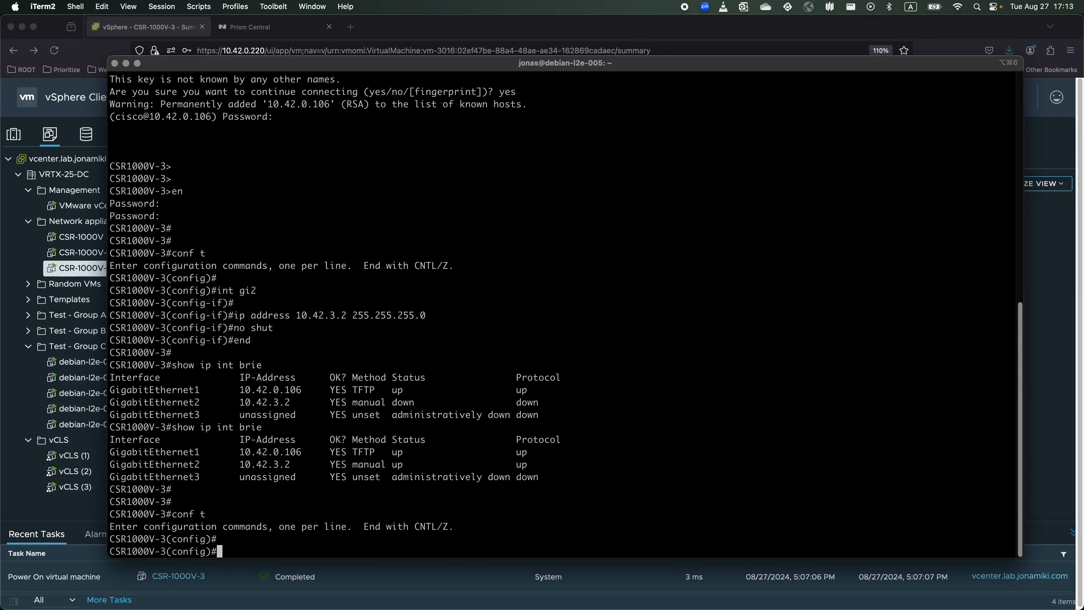
pyautogui.write('int NVE 1')
pyautogui.press('Return')
pyautogui.write('no shut')
pyautogui.press('Return')
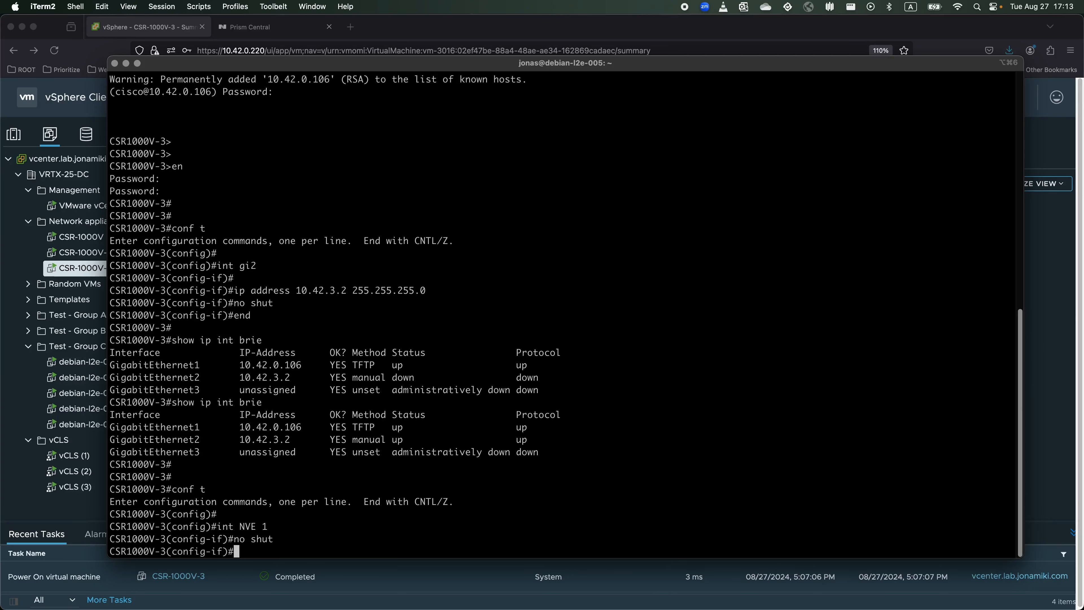
pyautogui.press('Return')
pyautogui.write('s')
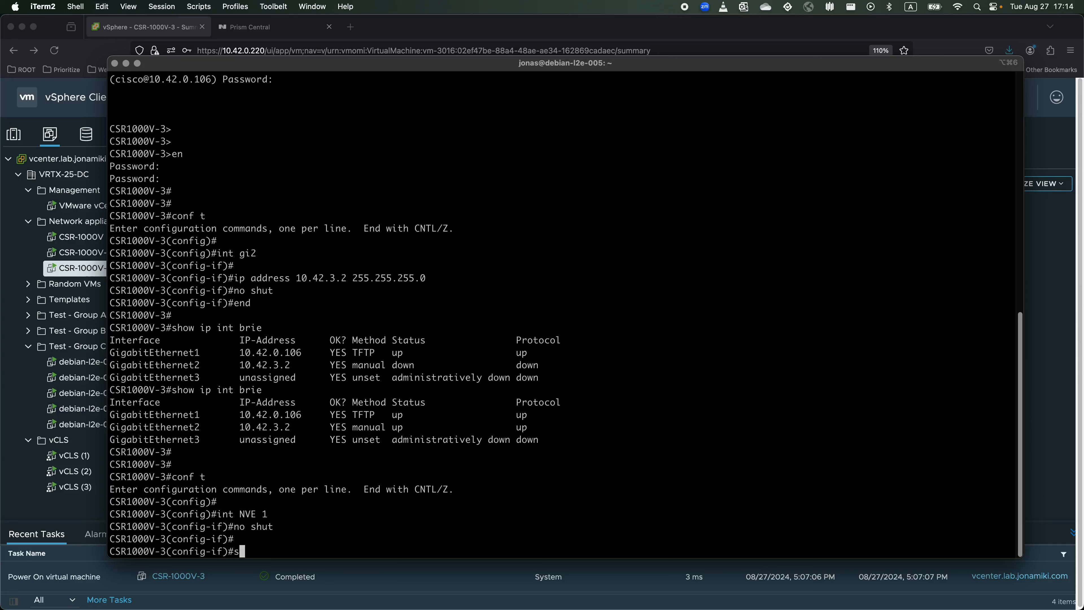
pyautogui.write('ource-interface gigabi')
pyautogui.press('Tab')
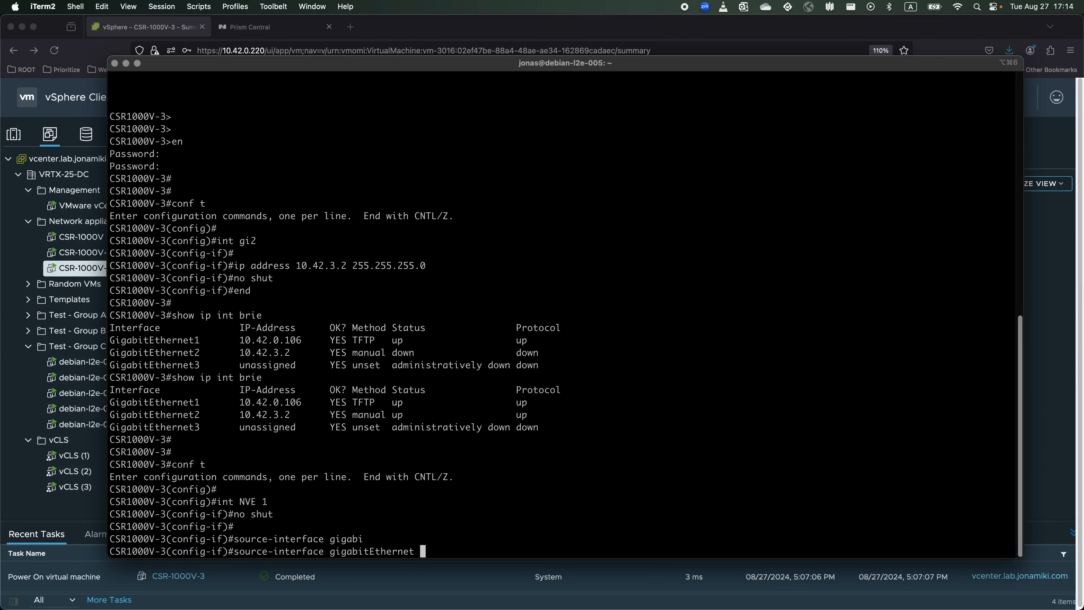
pyautogui.write('1')
pyautogui.press('Return')
# Add 'member vni 4300' to NVE 1, then switch to the network diagram desktop.
pyautogui.press('Return')
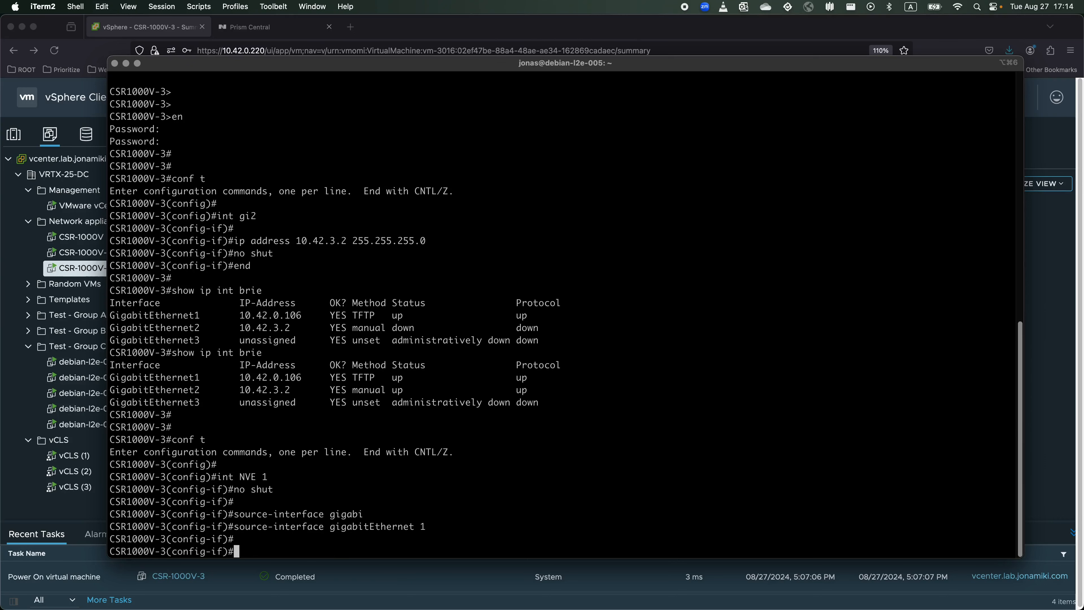
pyautogui.write('member vni 4300')
pyautogui.press('Return')
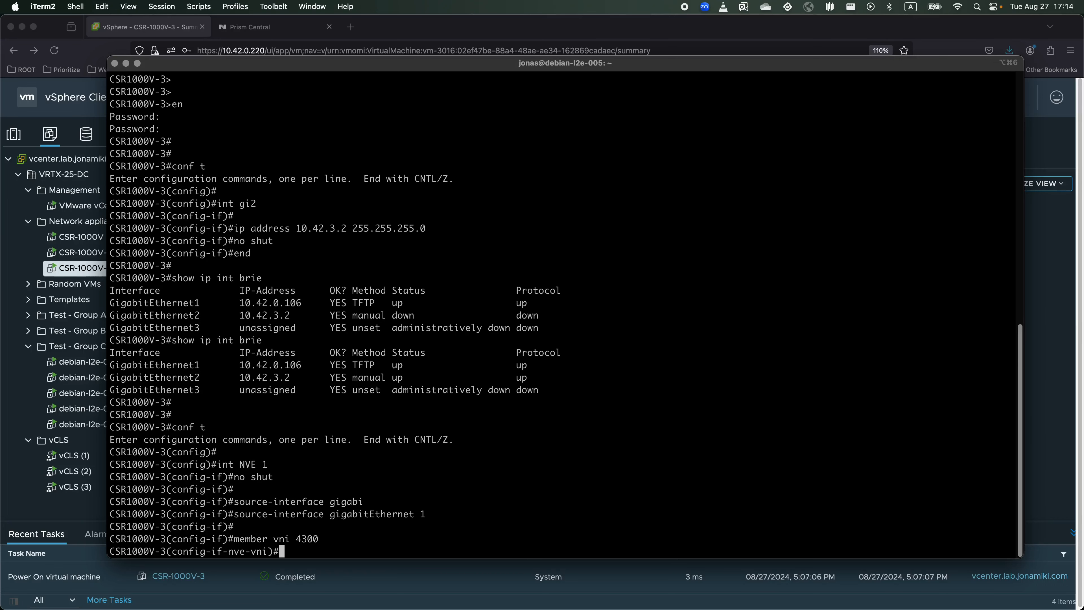
pyautogui.press('Return')
pyautogui.write('ingress')
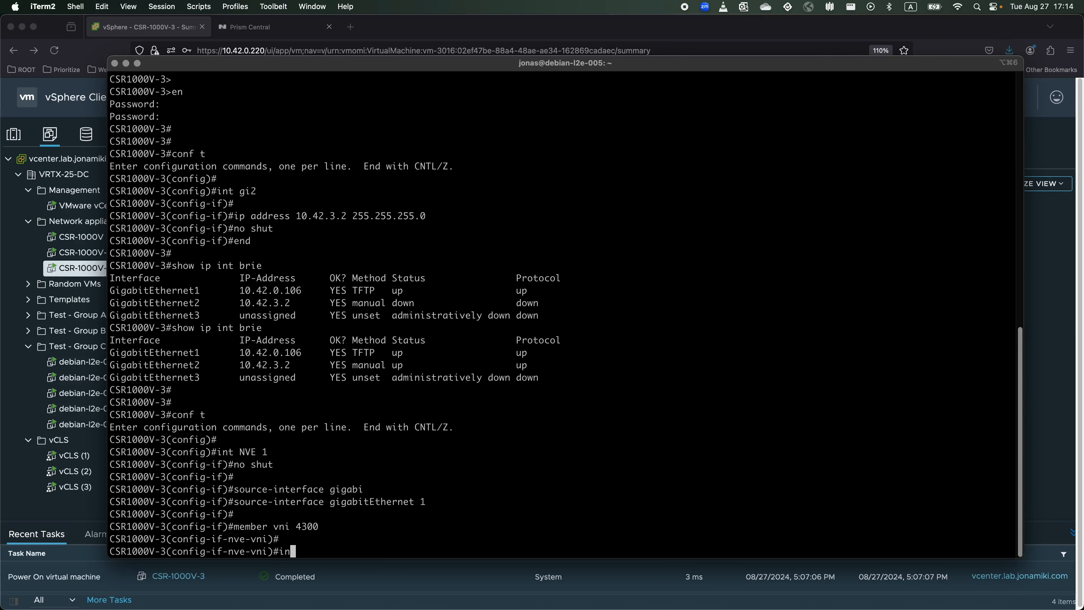
pyautogui.press('BackSpace')
pyautogui.press('BackSpace')
pyautogui.press('BackSpace')
pyautogui.press('BackSpace')
pyautogui.press('BackSpace')
pyautogui.press('BackSpace')
pyautogui.press('BackSpace')
pyautogui.press('BackSpace')
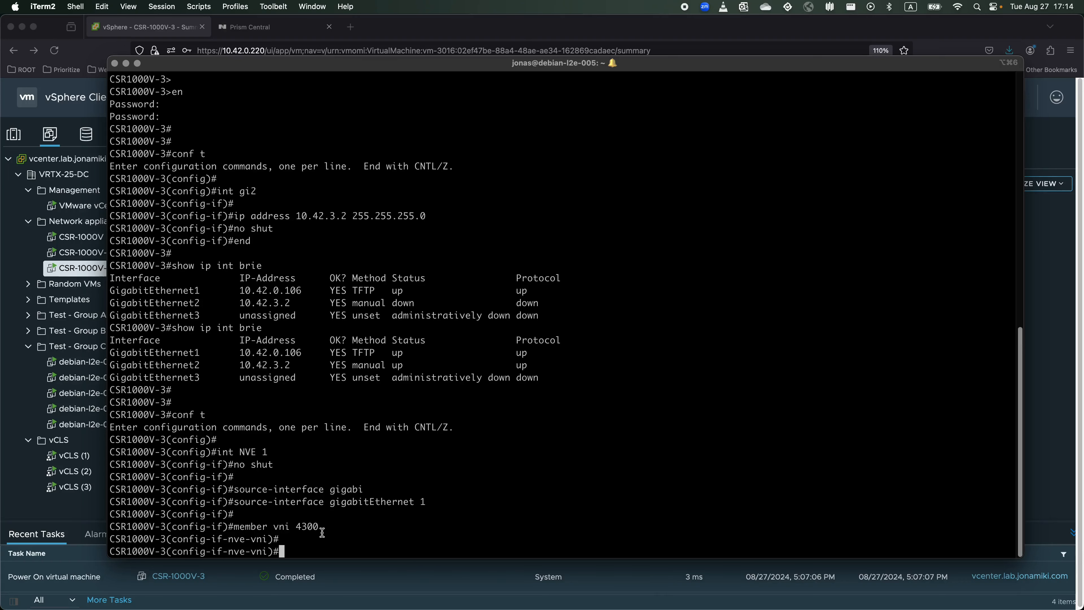
pyautogui.hotkey('ctrl', 'Left')
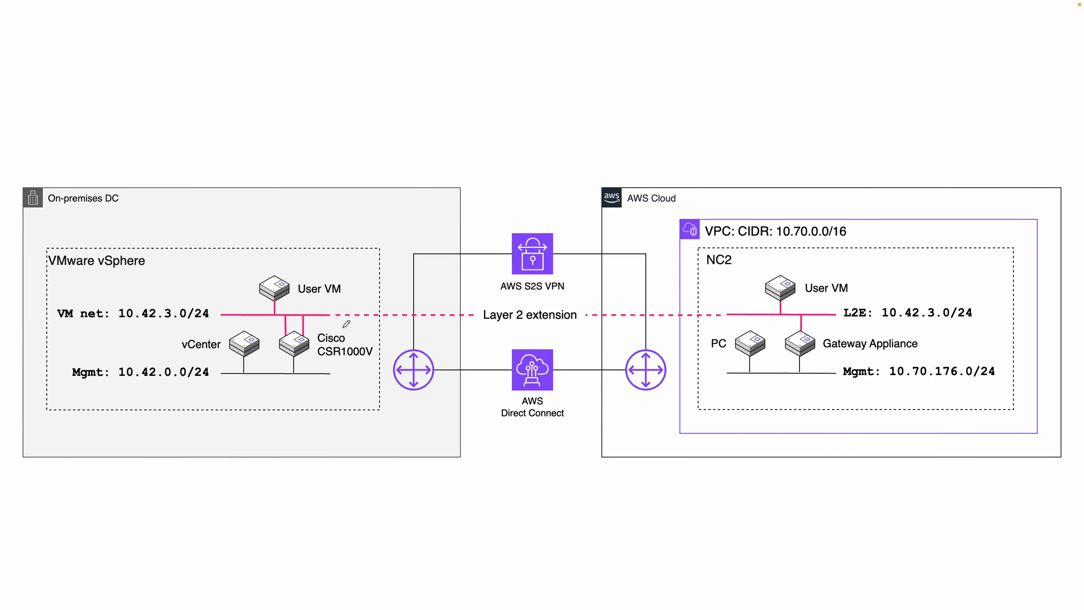
# Mark CSR1000V, Gateway Appliance and 10.70.176.0/24 with a linking curve, erase the ink, return to iTerm2.
pyautogui.moveTo(315, 366); pyautogui.dragTo(354, 362)
pyautogui.moveTo(823, 355); pyautogui.dragTo(878, 360)
pyautogui.moveTo(893, 382); pyautogui.dragTo(923, 382)
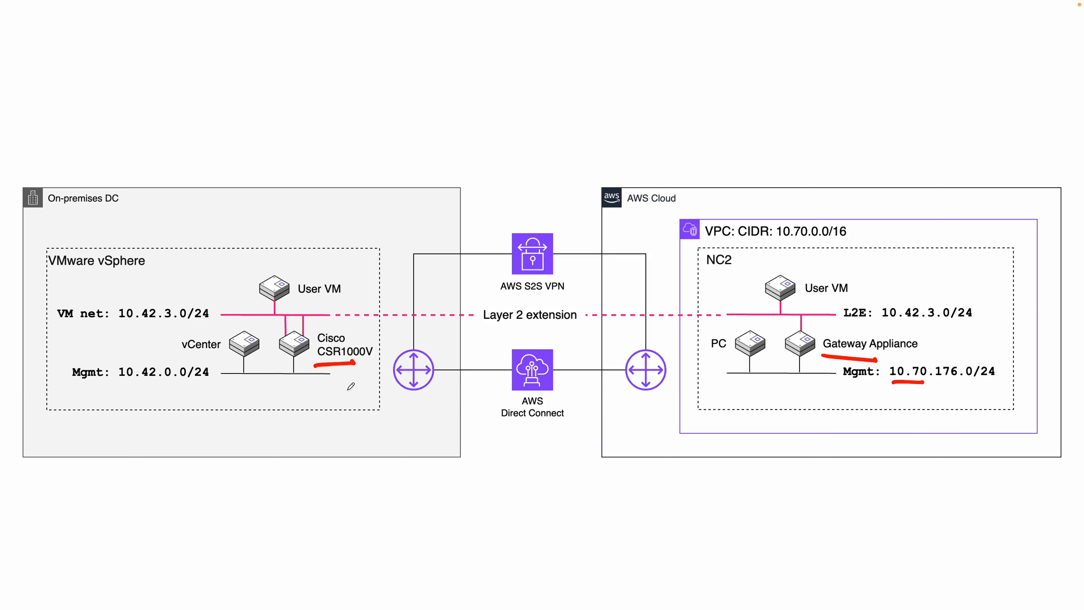
pyautogui.moveTo(340, 378)
pyautogui.mouseDown()
pyautogui.moveTo(494, 509)
pyautogui.moveTo(743, 499)
pyautogui.moveTo(848, 434)
pyautogui.moveTo(863, 369)
pyautogui.moveTo(873, 383)
pyautogui.moveTo(852, 383)
pyautogui.mouseUp()
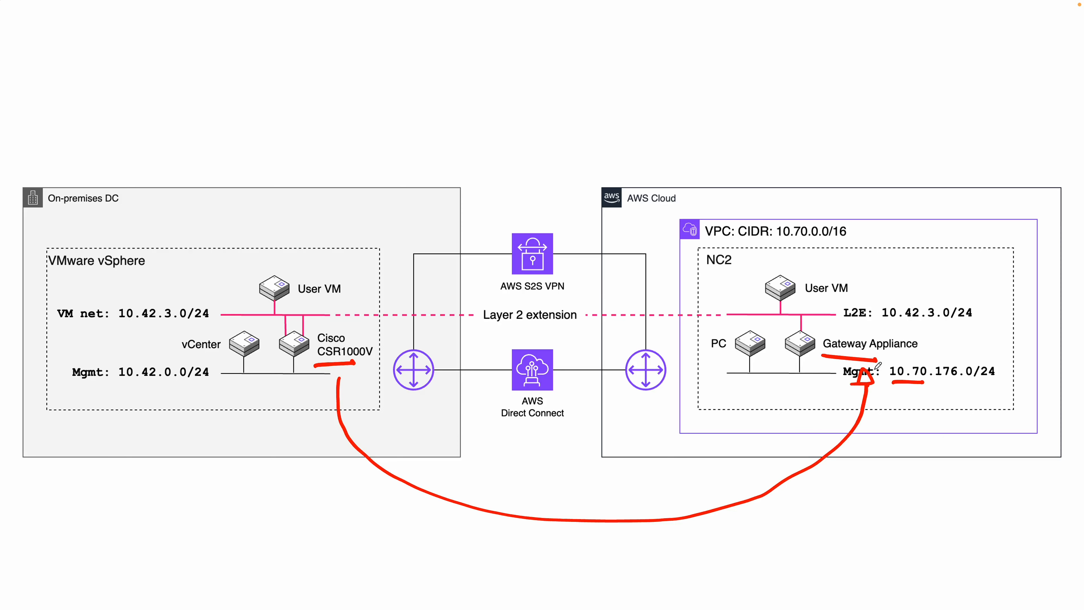
pyautogui.moveTo(810, 330)
pyautogui.mouseDown()
pyautogui.moveTo(932, 365)
pyautogui.moveTo(807, 321)
pyautogui.moveTo(849, 322)
pyautogui.mouseUp()
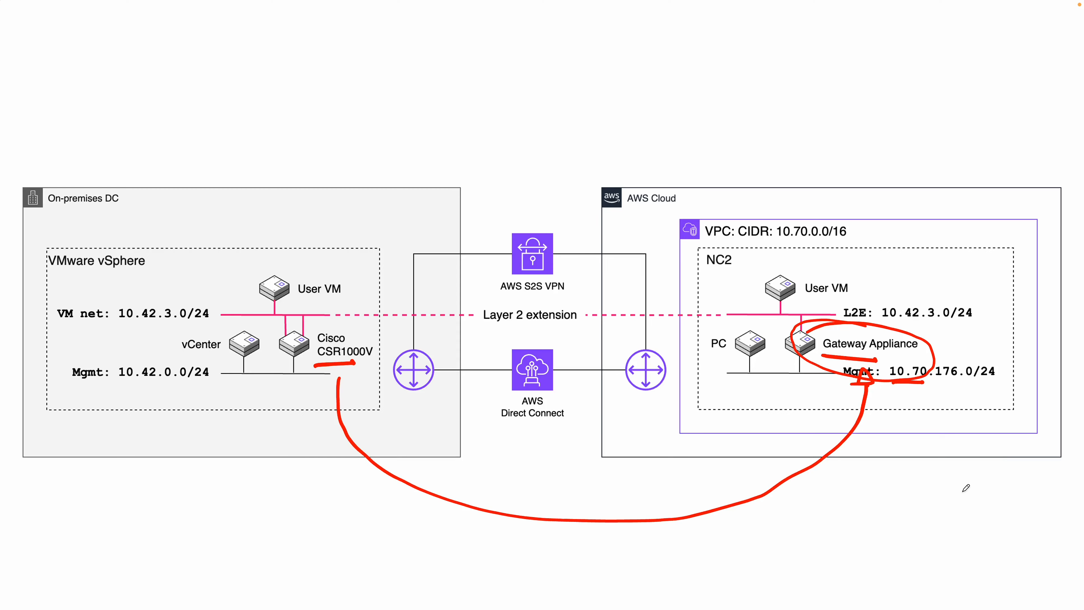
pyautogui.press('e')
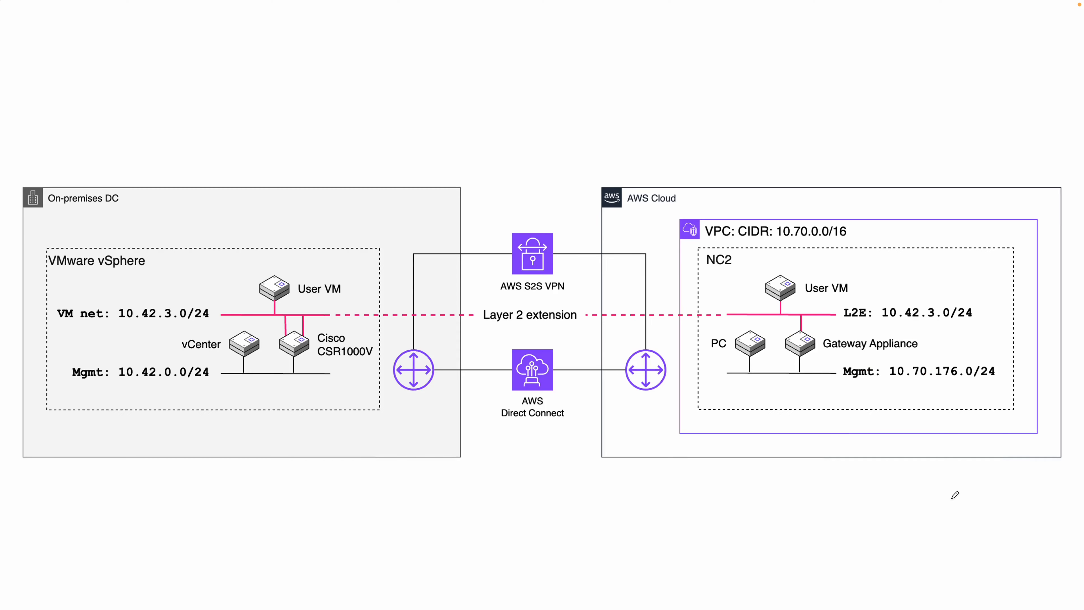
pyautogui.hotkey('ctrl', 'Right')
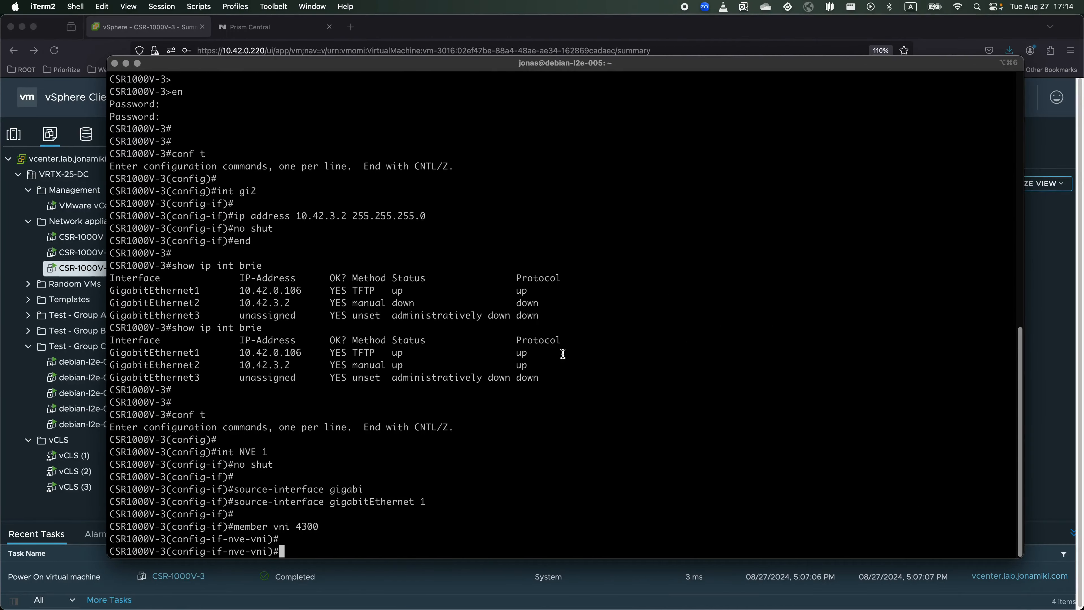
# Copy NC2-GW-3's floating IP 10.70.177.192 from Prism Central's Floating IPs list, then return to the router terminal.
pyautogui.click(253, 29)
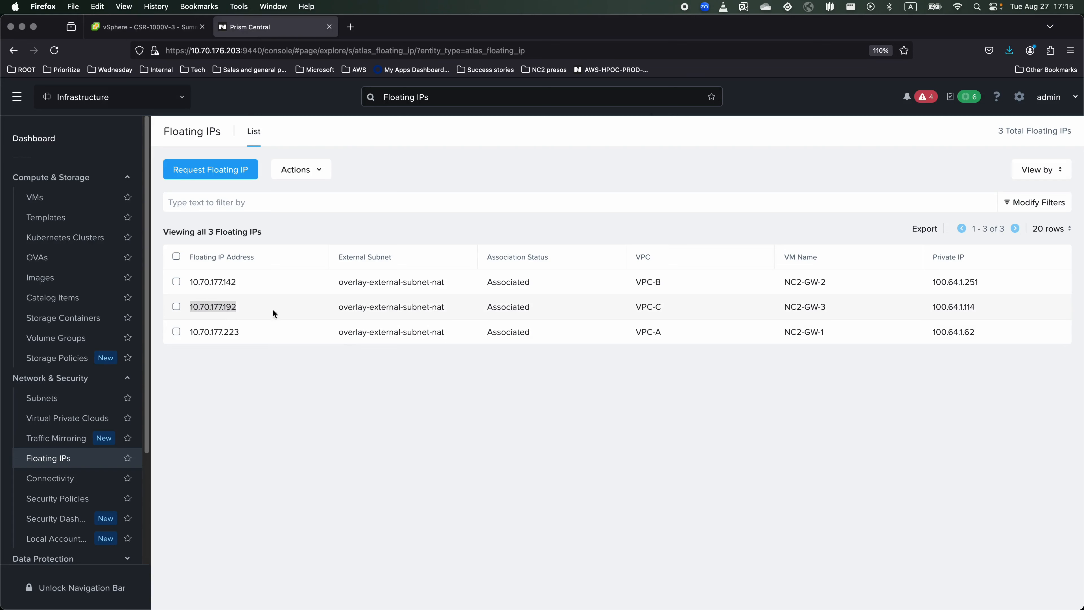
pyautogui.click(676, 363)
pyautogui.moveTo(838, 308); pyautogui.dragTo(788, 307)
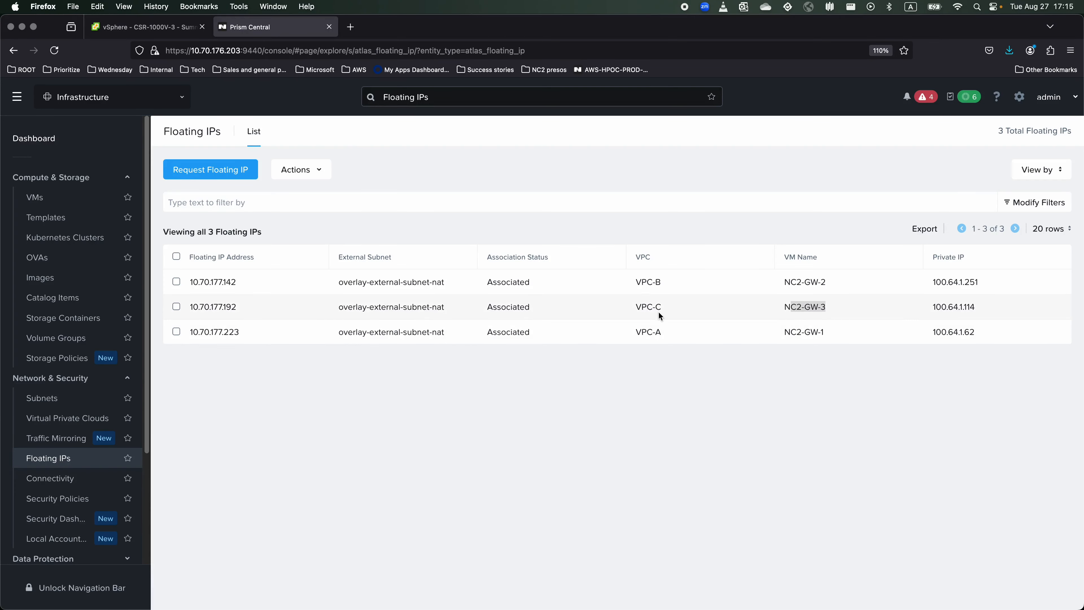
pyautogui.click(228, 309)
pyautogui.moveTo(234, 307); pyautogui.dragTo(185, 308)
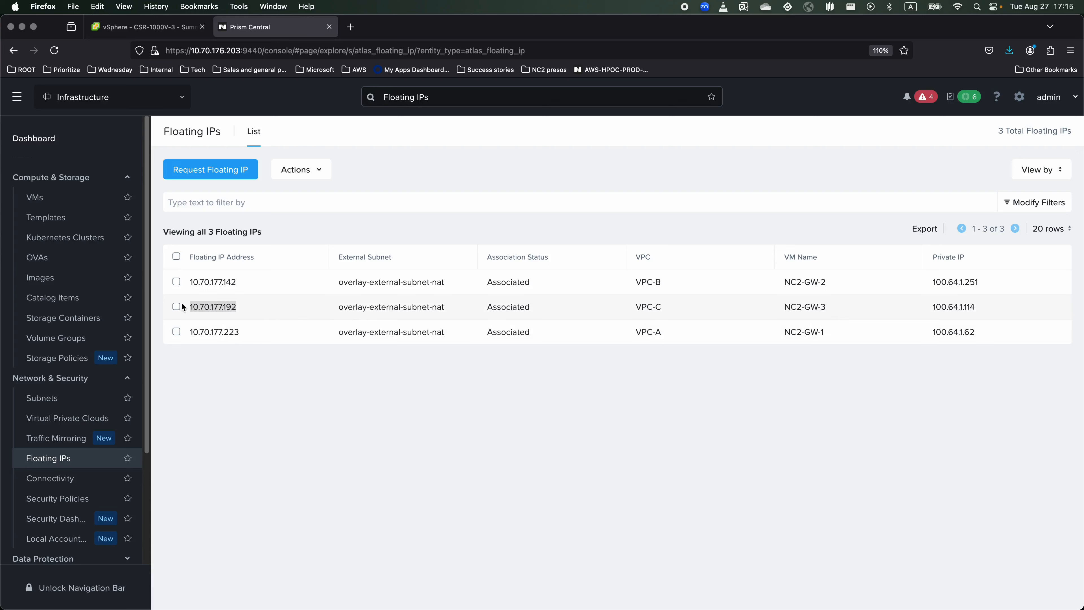
pyautogui.rightClick(230, 306)
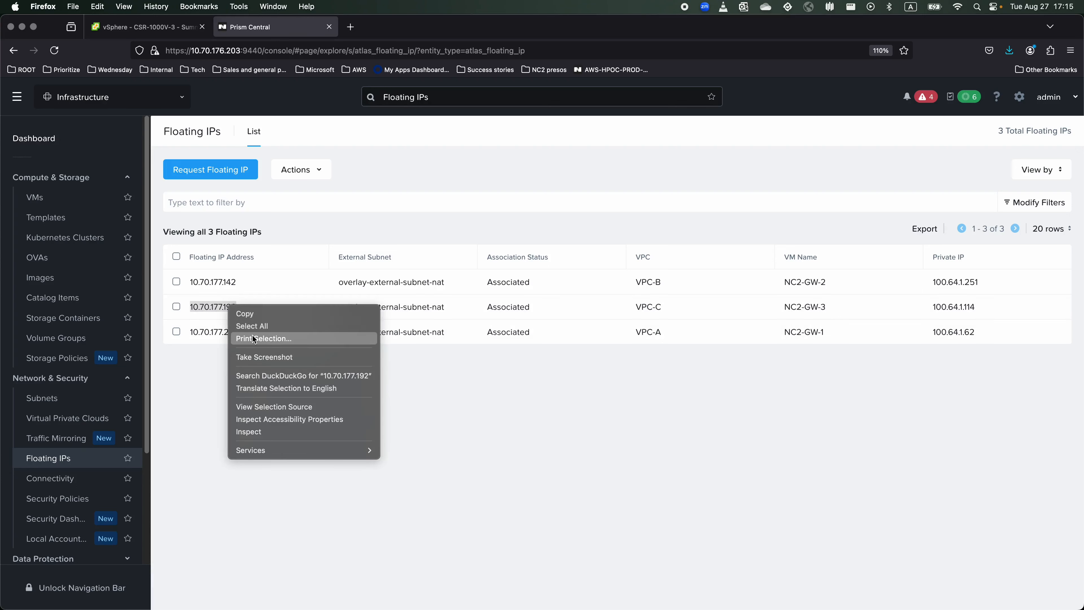
pyautogui.click(242, 313)
pyautogui.click(438, 423)
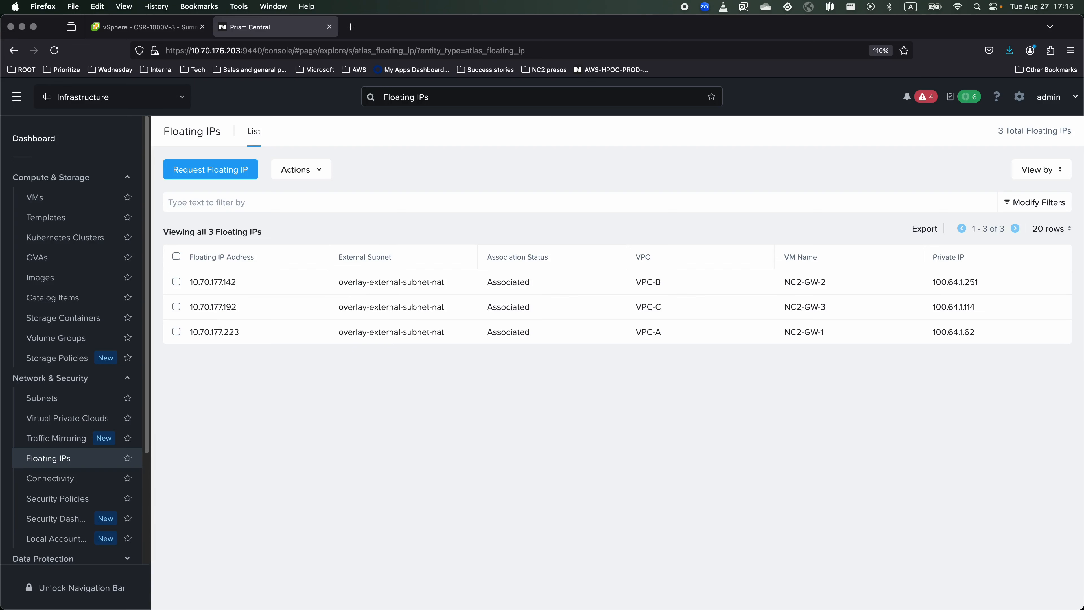
pyautogui.press('super+Tab')
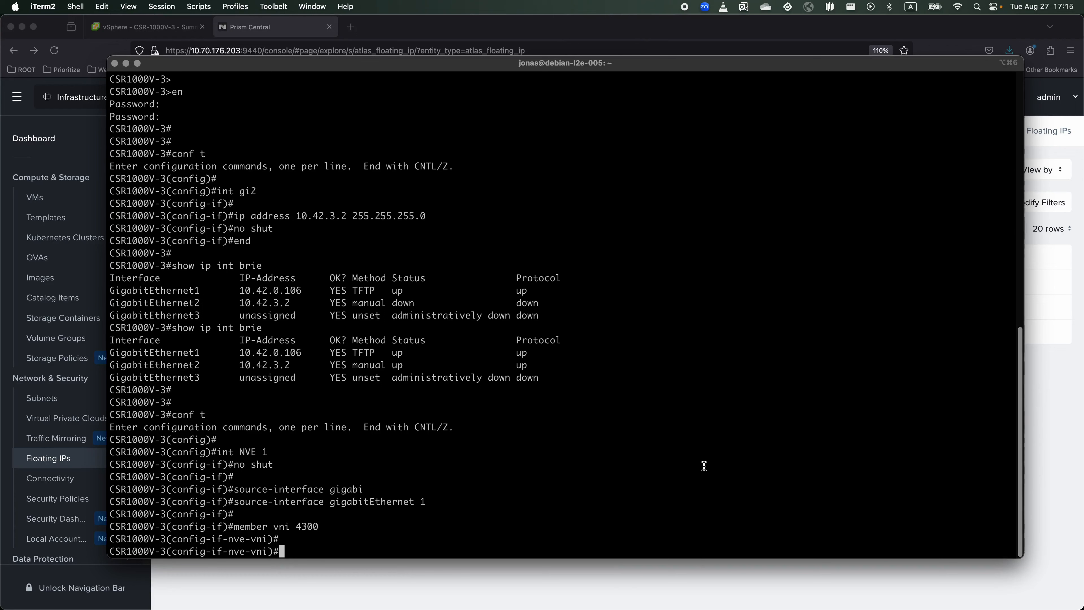
# Set VNI 4300's ingress-replication peer to the pasted address 10.70.177.192.
pyautogui.write('ingress-repli')
pyautogui.press('Tab')
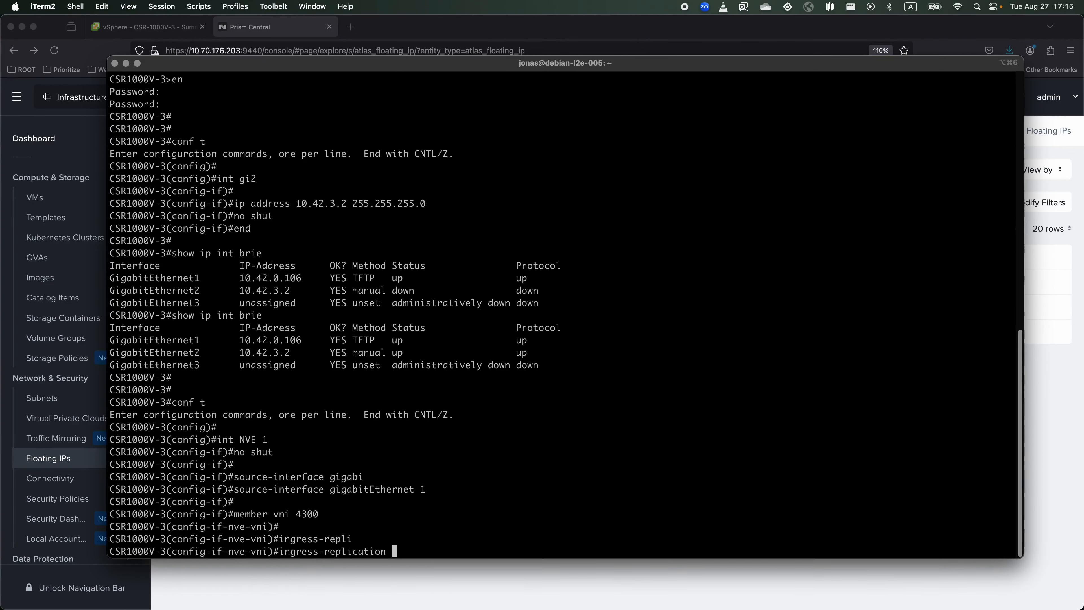
pyautogui.rightClick(470, 525)
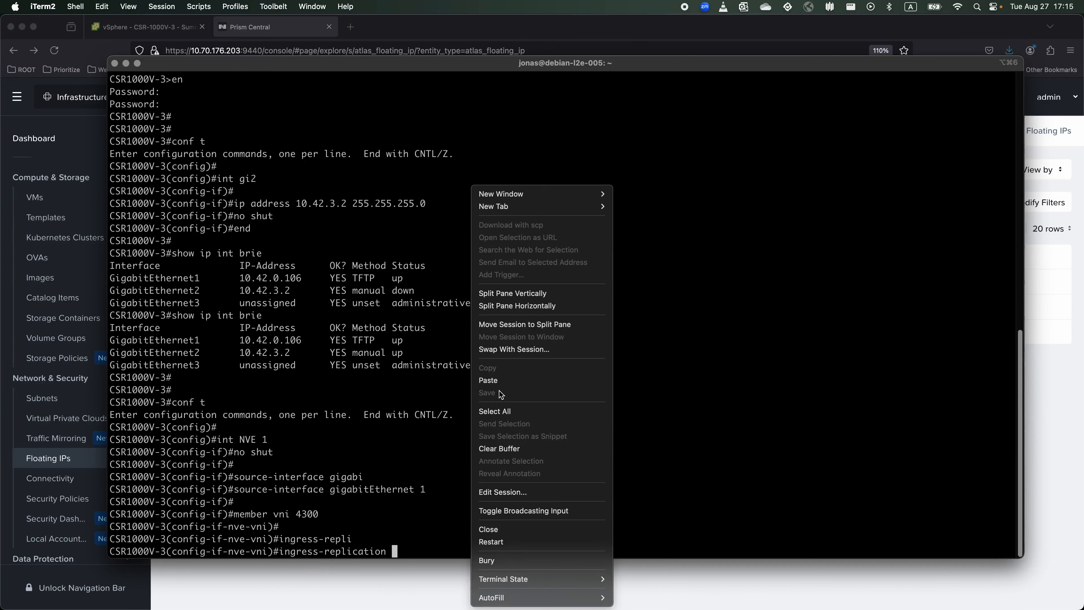
pyautogui.click(488, 380)
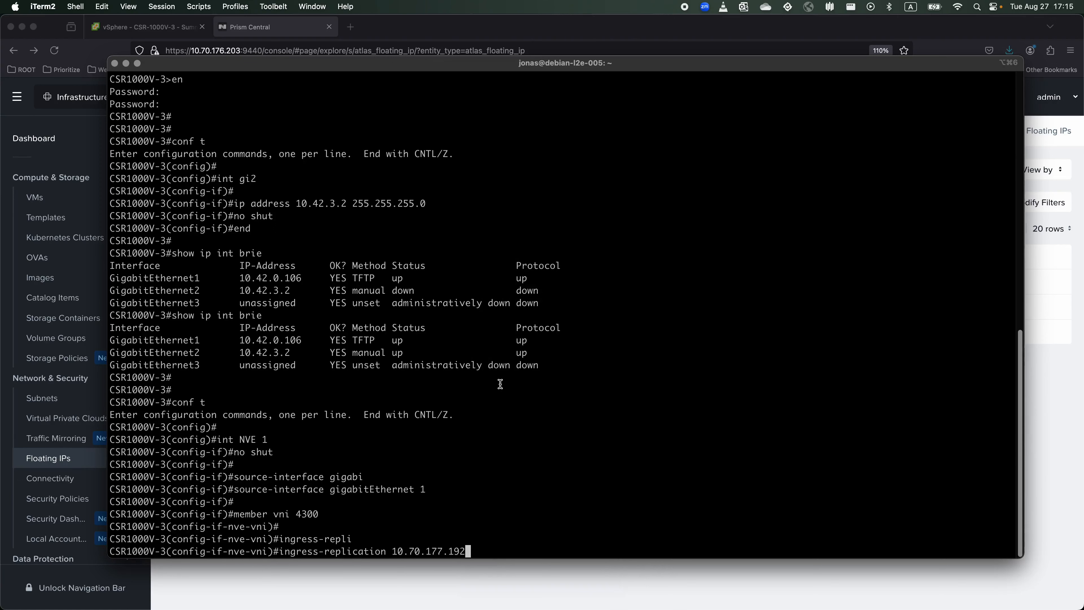
pyautogui.press('Return')
# Leave configuration with end and re-enter global configuration mode with conf t.
pyautogui.press('Return')
pyautogui.write('en')
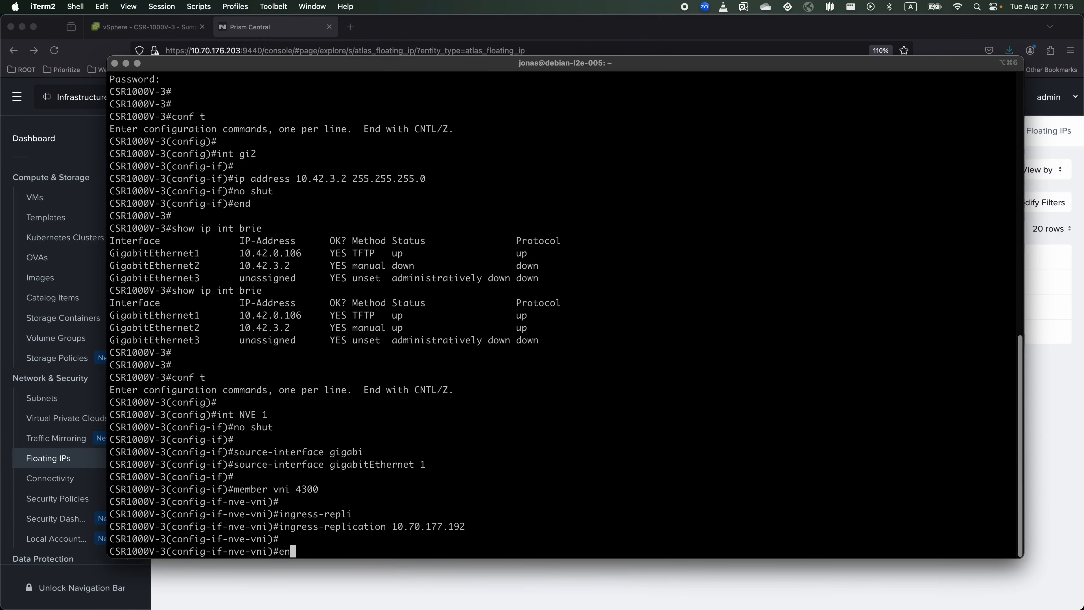
pyautogui.write('d')
pyautogui.press('Return')
pyautogui.press('Return')
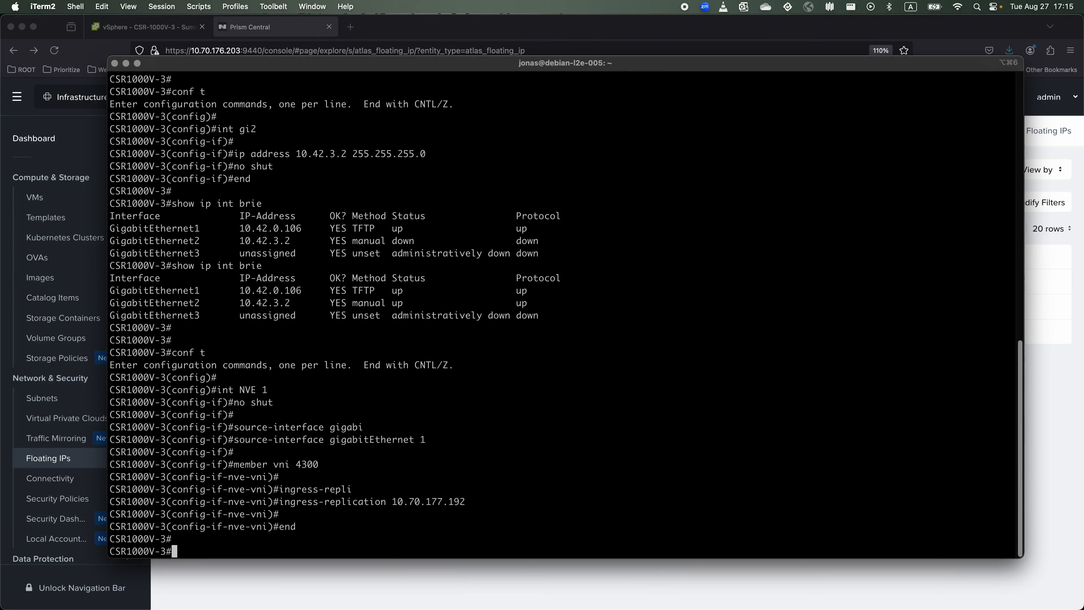
pyautogui.press('Return')
pyautogui.write('conf t')
pyautogui.press('Return')
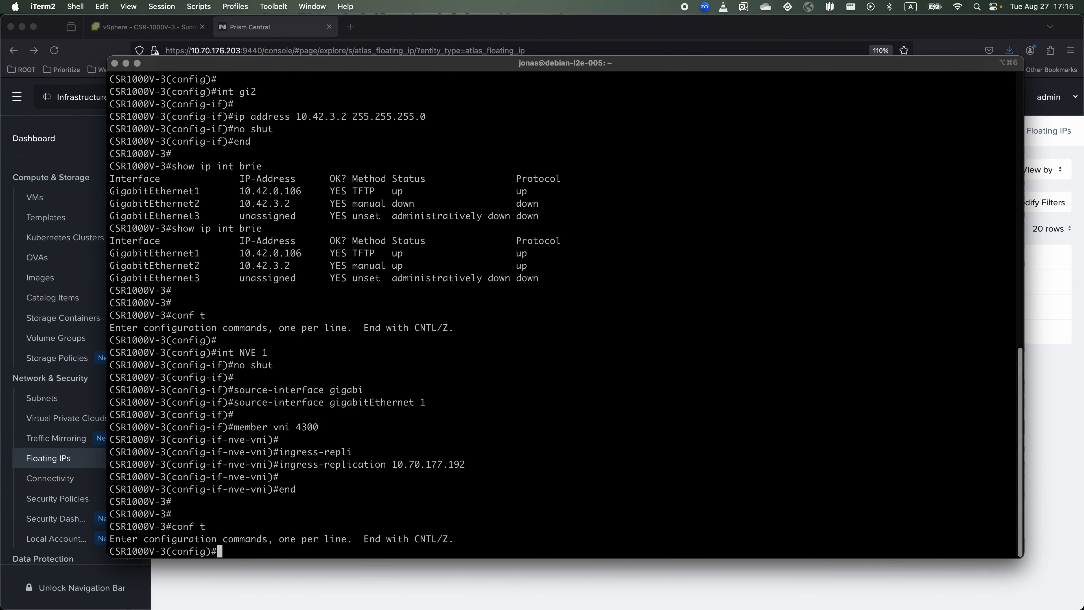
# Create bridge-domain 12 with members VNI 4300 and GigabitEthernet 3 service-instance 1.
pyautogui.press('Return')
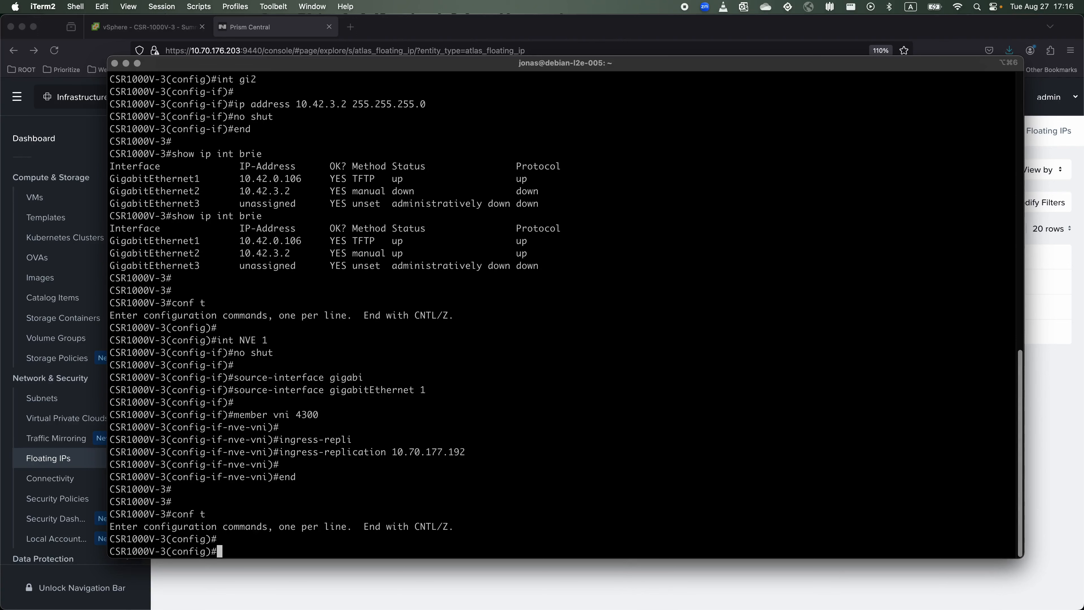
pyautogui.write('bridge-domain 12')
pyautogui.press('Return')
pyautogui.press('Return')
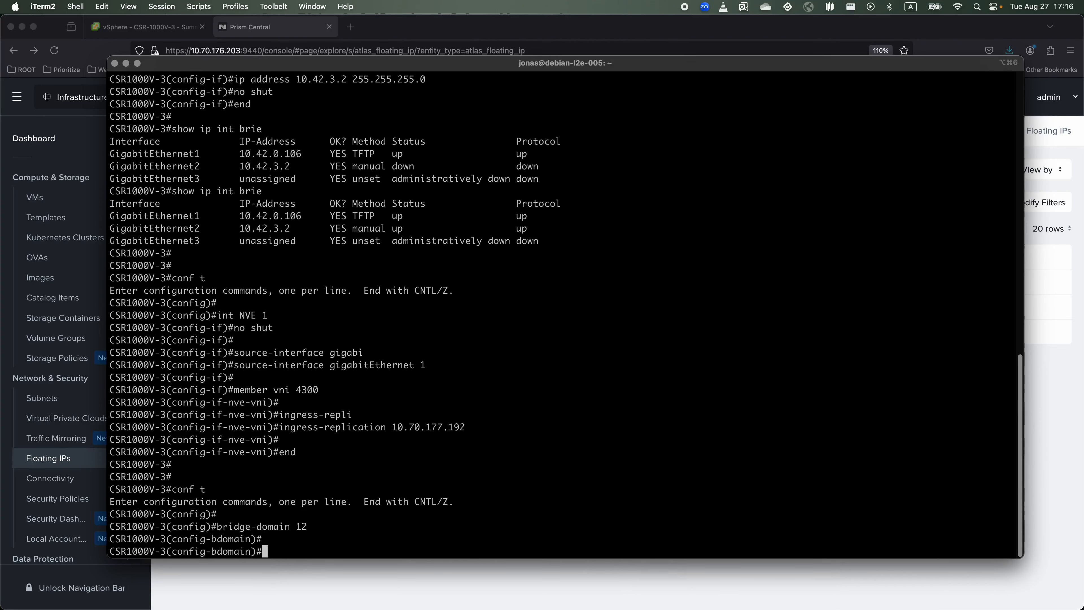
pyautogui.write('member VNI 4300')
pyautogui.press('Return')
pyautogui.press('Return')
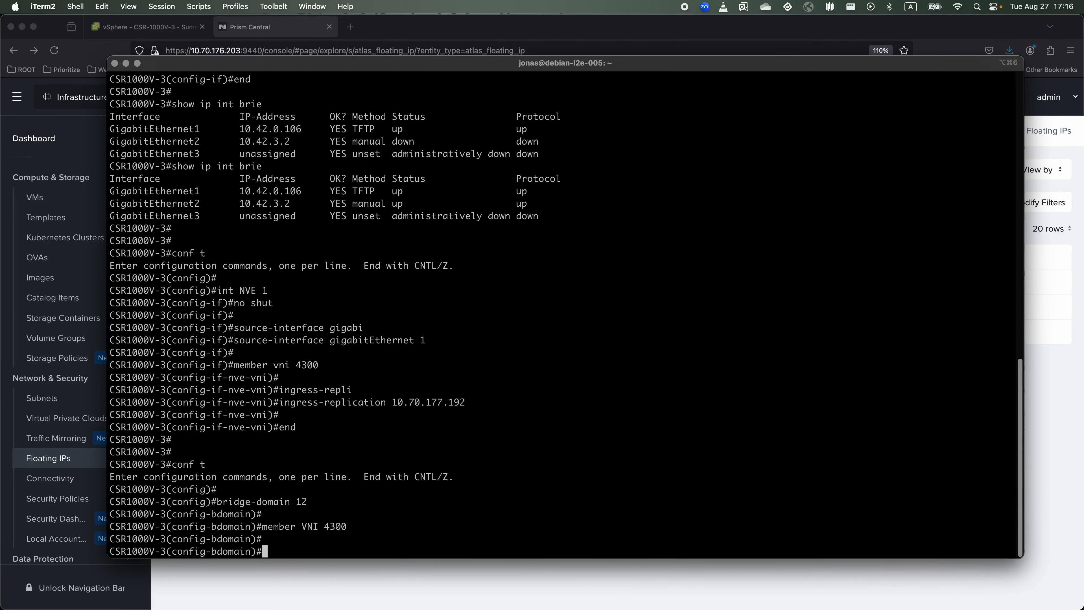
pyautogui.write('member gigabi')
pyautogui.press('Tab')
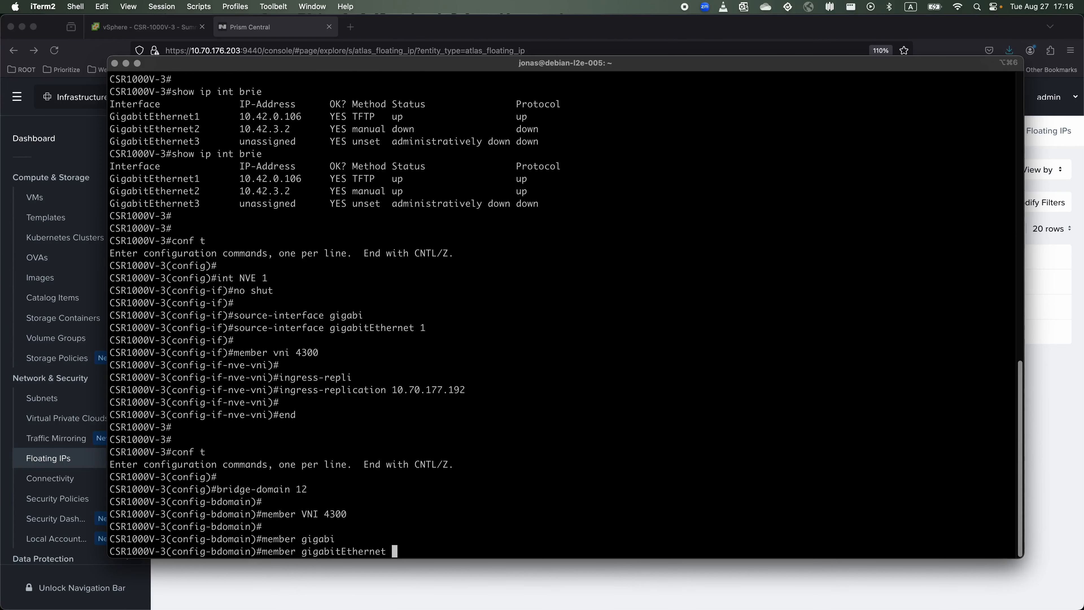
pyautogui.write('3 service-instance 1')
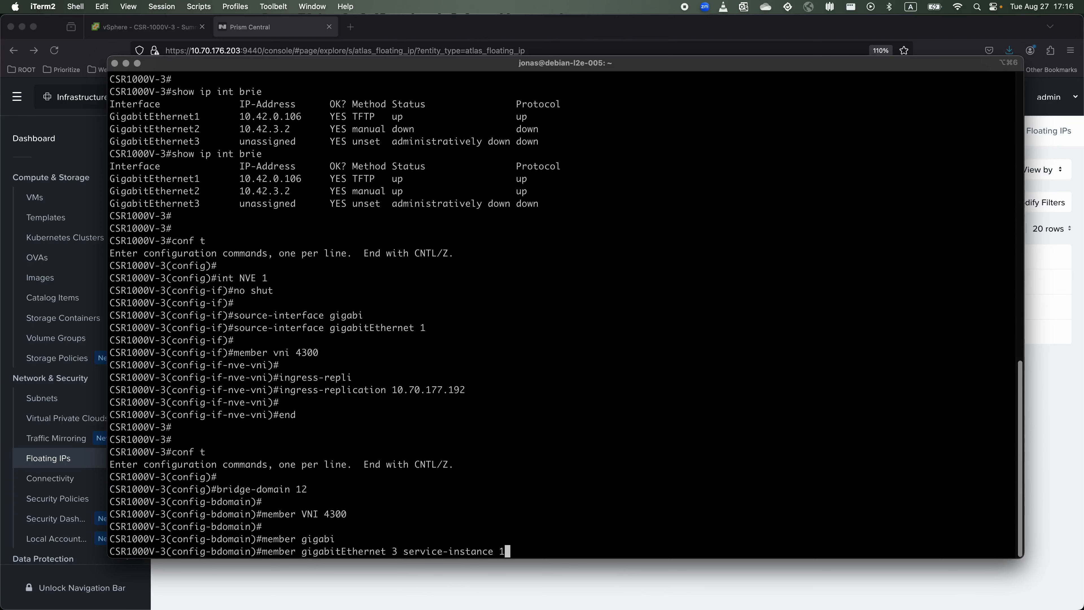
pyautogui.press('Return')
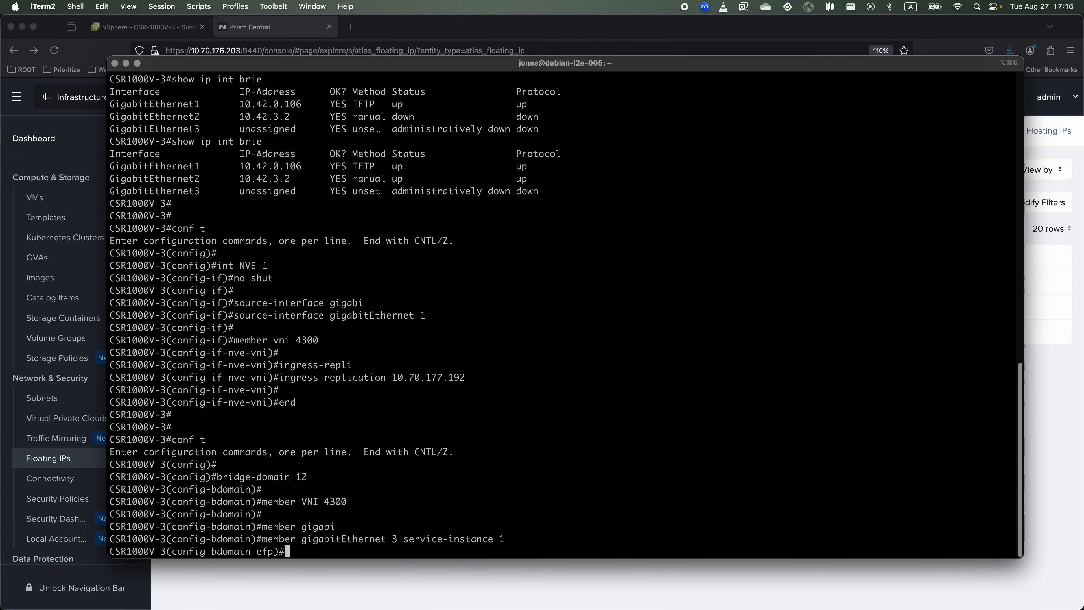
# Exit with end, then return to global configuration mode with conf t.
pyautogui.press('Return')
pyautogui.write('end')
pyautogui.press('Return')
pyautogui.press('Return')
pyautogui.press('Return')
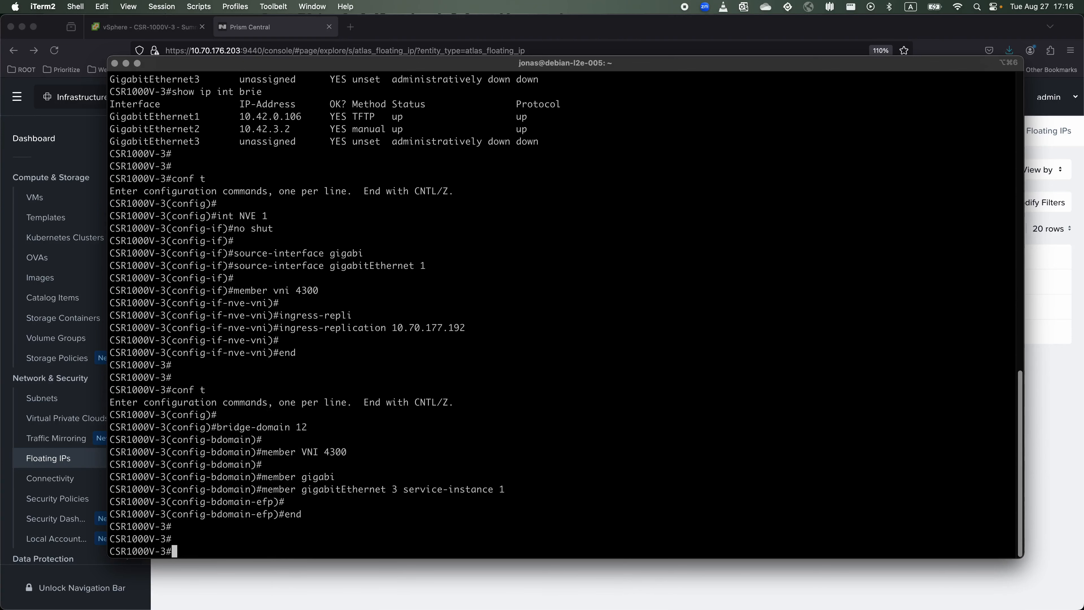
pyautogui.write('conf t')
pyautogui.press('Return')
pyautogui.press('Return')
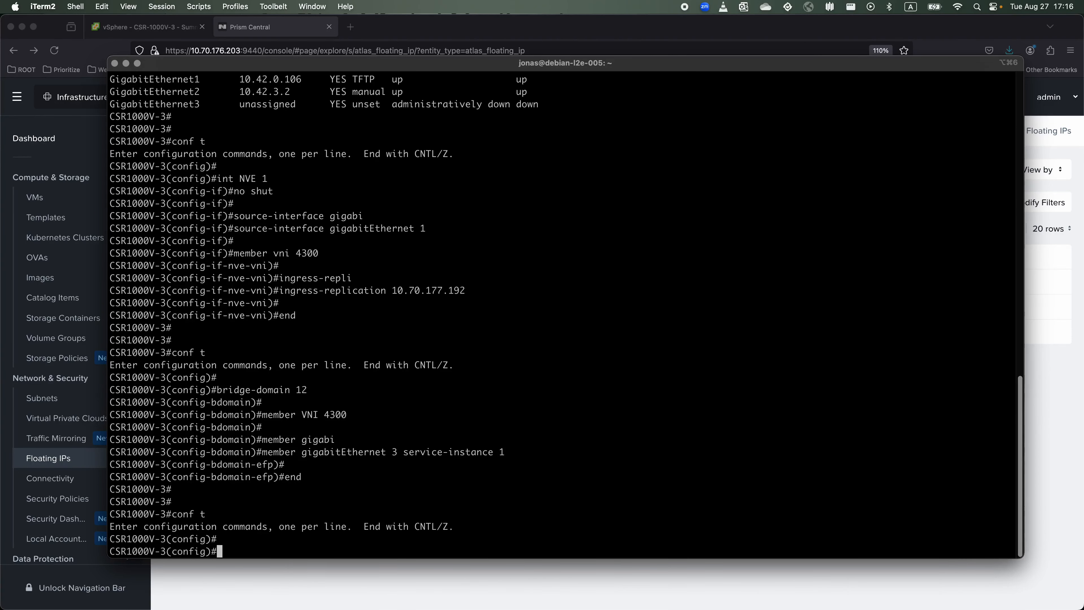
# Enable interface GigabitEthernet 3 with no shut.
pyautogui.write('interface gi')
pyautogui.write('g')
pyautogui.press('Tab')
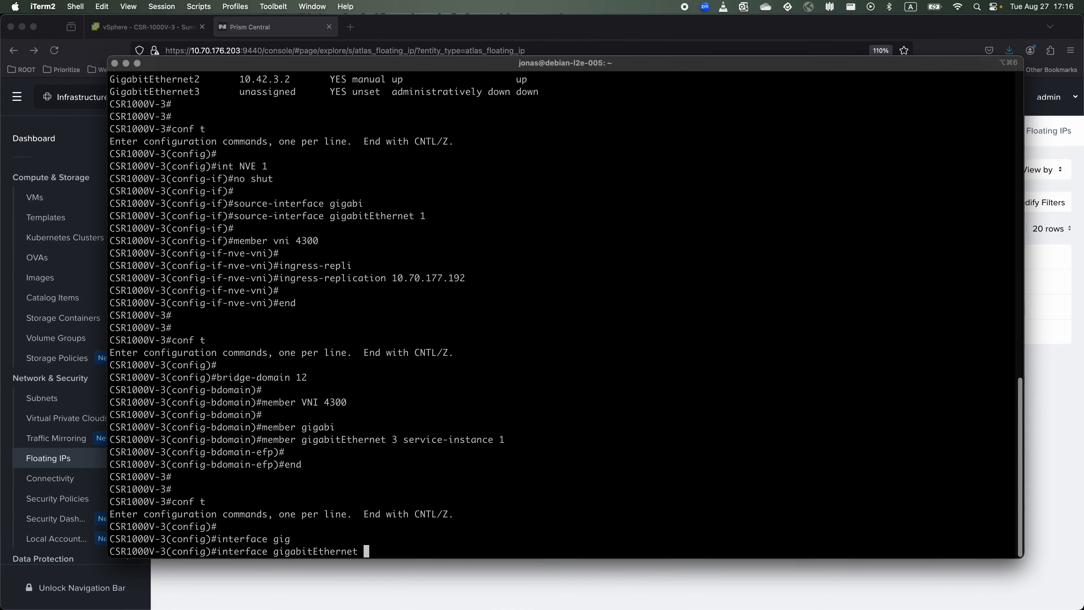
pyautogui.write('3')
pyautogui.press('Return')
pyautogui.write('no shut')
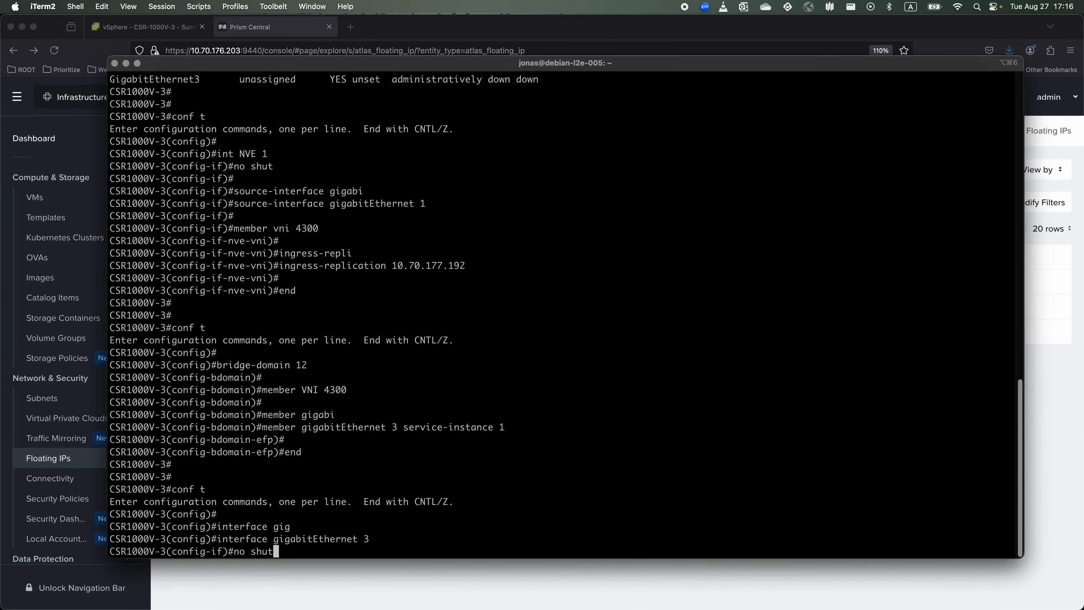
pyautogui.press('Return')
# Add service instance 1 ethernet with untagged encapsulation, then leave configuration mode.
pyautogui.press('Return')
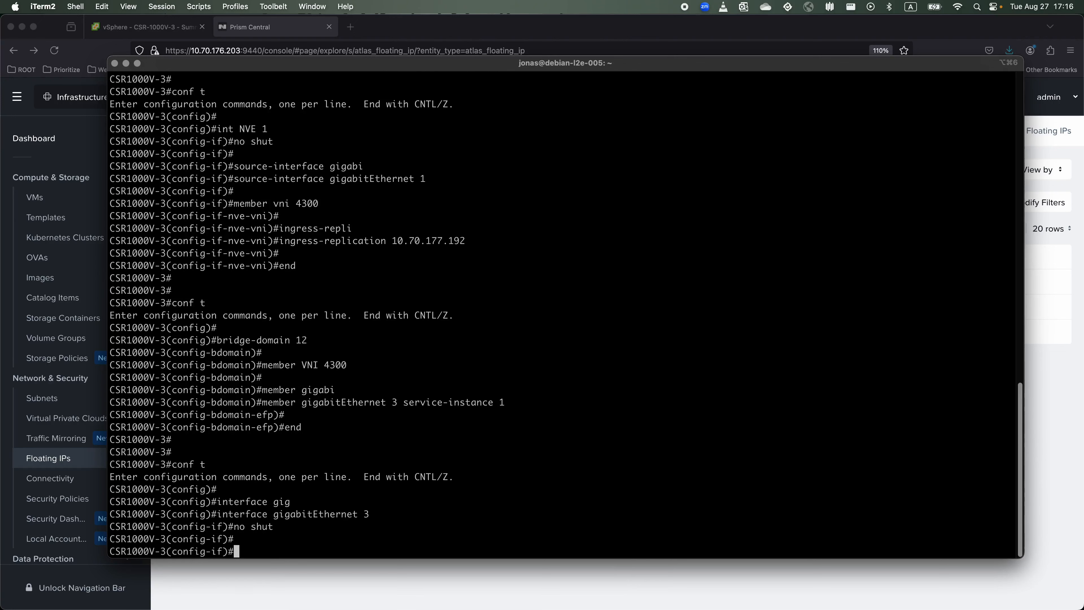
pyautogui.write('service instance 1 ethernet')
pyautogui.press('Return')
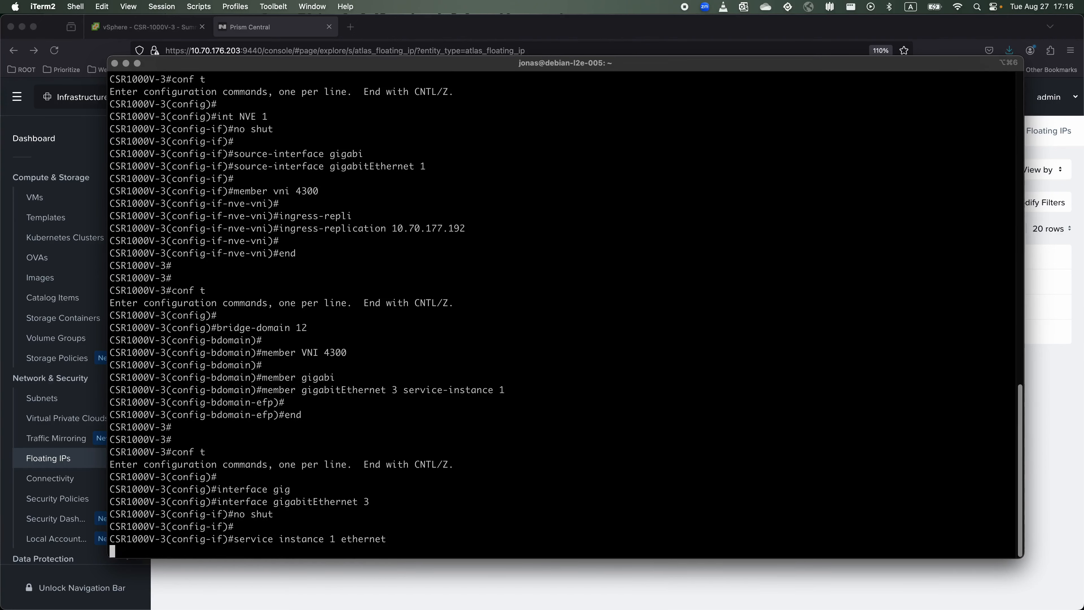
pyautogui.write('encapsulation untagged')
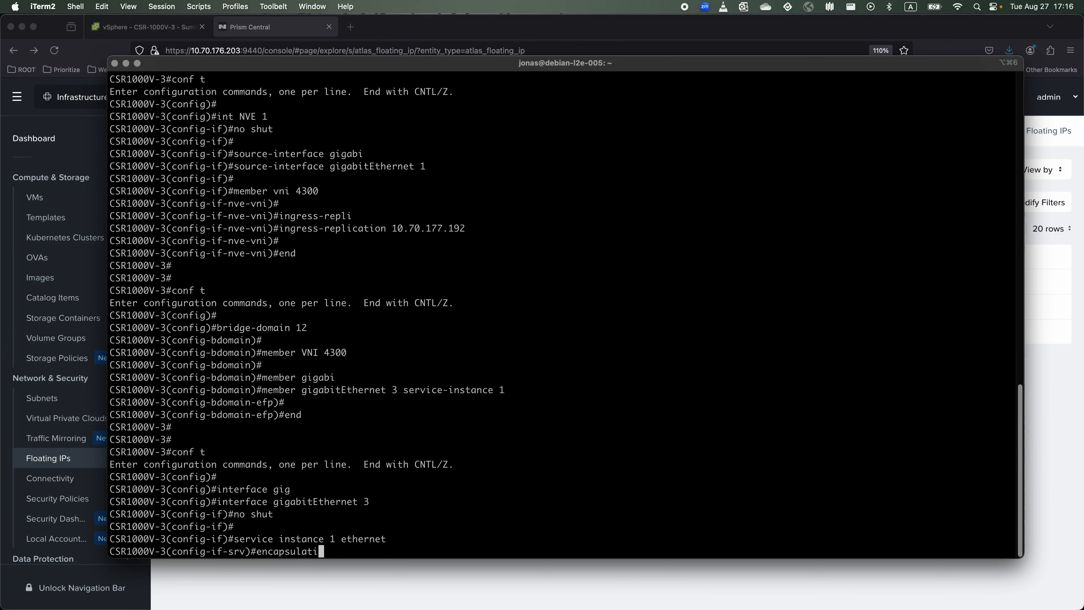
pyautogui.press('Return')
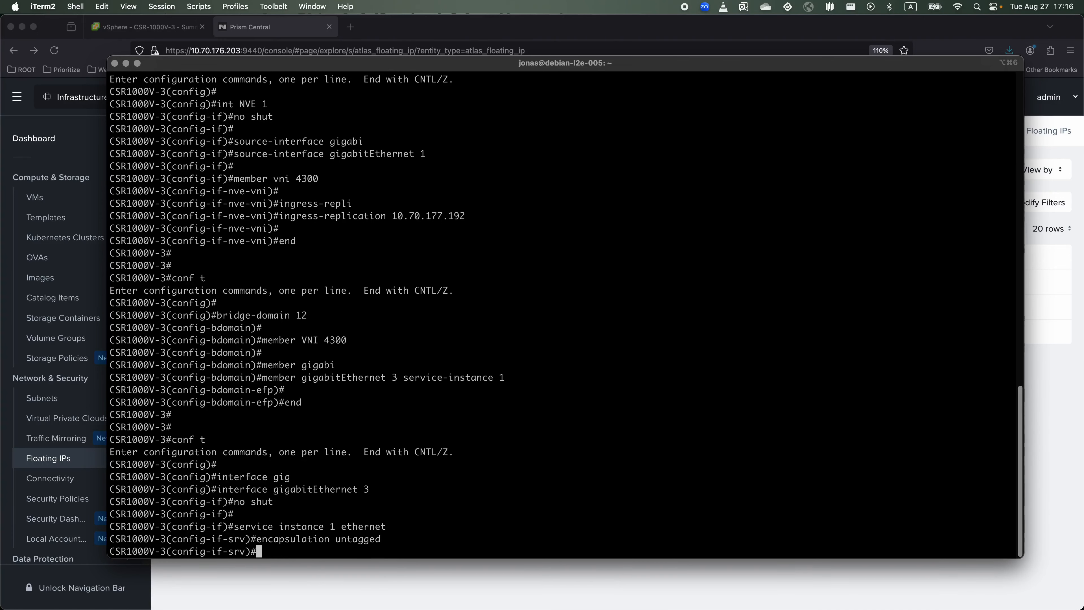
pyautogui.press('Return')
pyautogui.write('end')
pyautogui.press('Return')
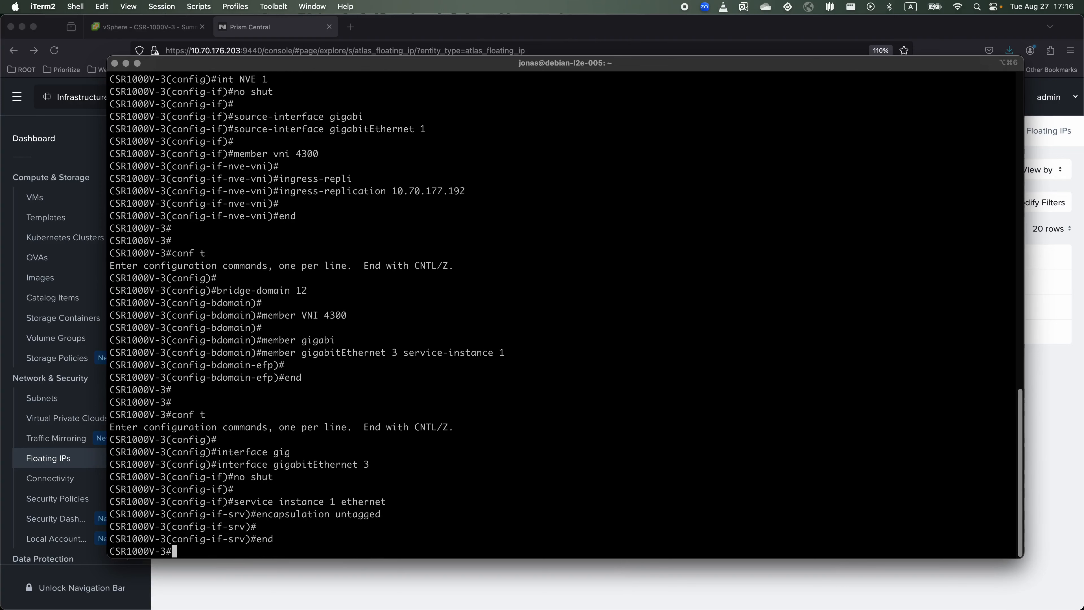
pyautogui.press('Return')
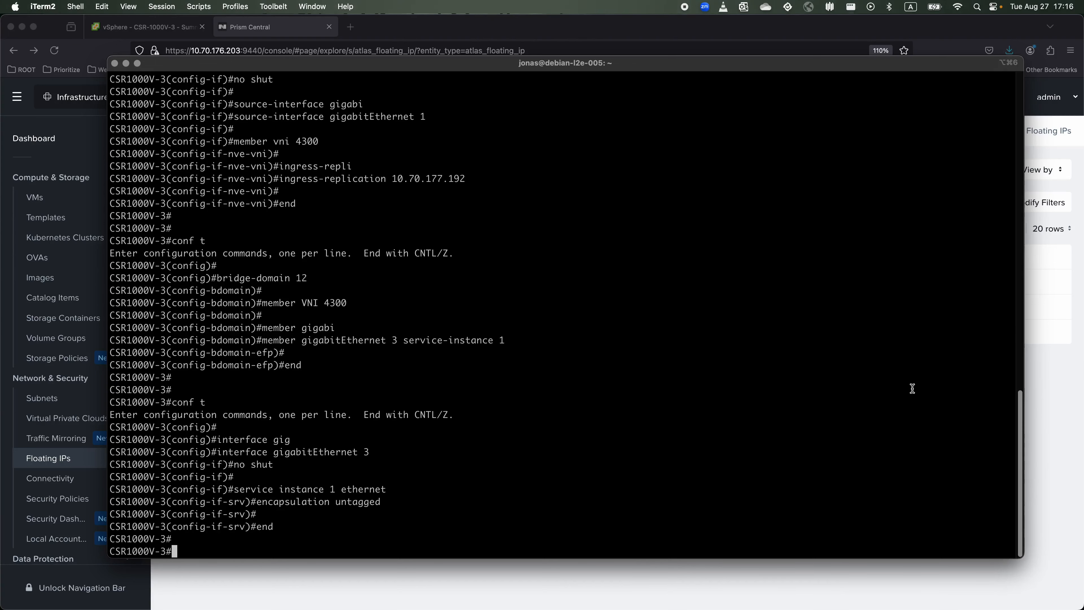
pyautogui.press('Return')
pyautogui.press('Return')
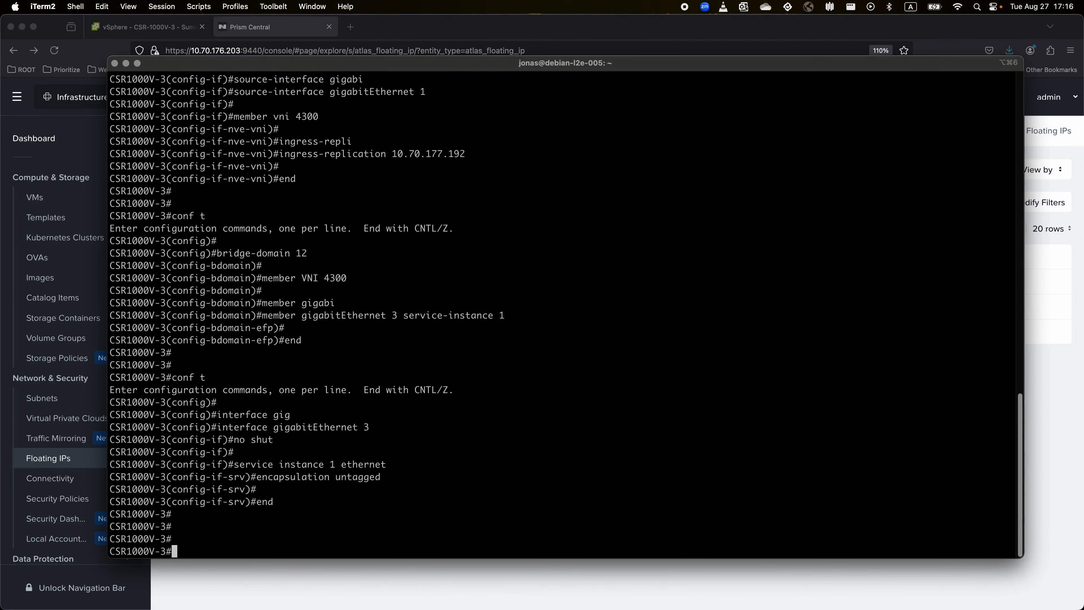
# Add the default route ip route 0.0.0.0 0.0.0.0 10.42.0.1 in configuration mode.
pyautogui.write('conf t')
pyautogui.press('Return')
pyautogui.press('Return')
pyautogui.press('Return')
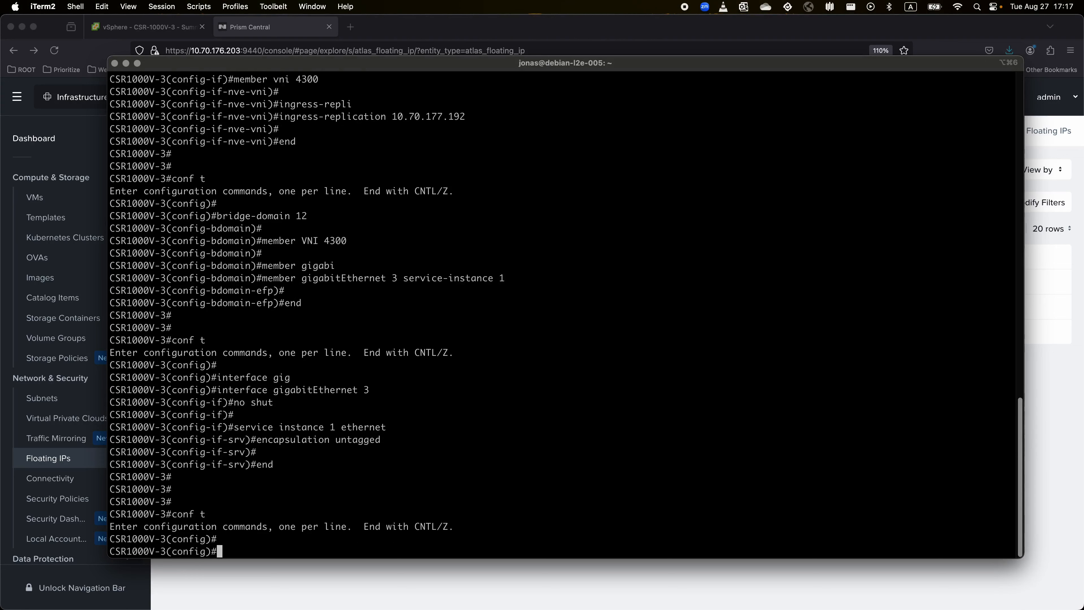
pyautogui.write('ip rou')
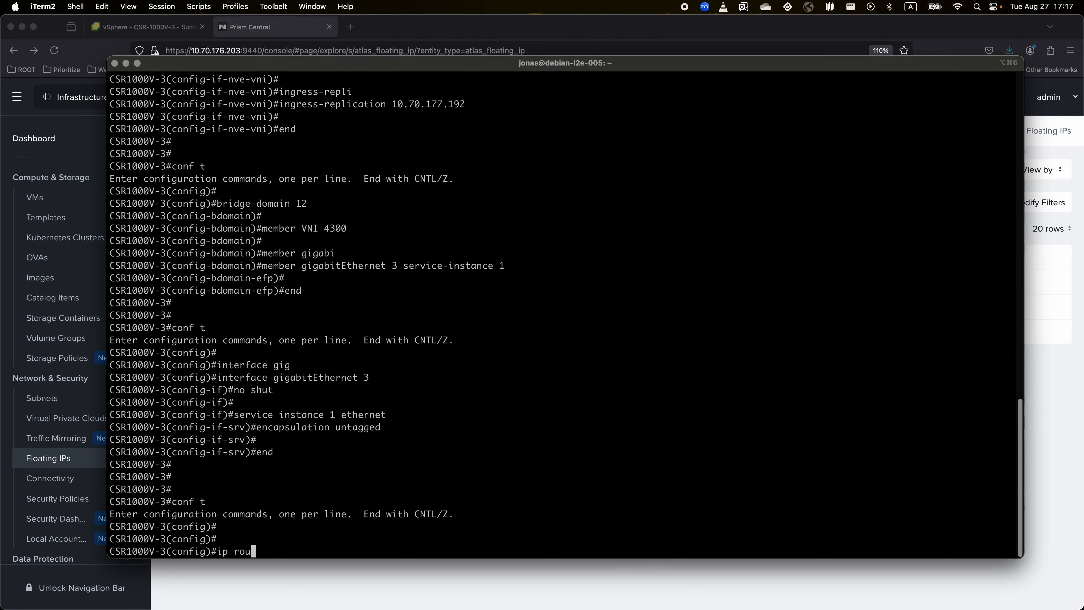
pyautogui.write('te 0.0.0.0 00.0.')
pyautogui.press('BackSpace')
pyautogui.press('BackSpace')
pyautogui.press('BackSpace')
pyautogui.press('BackSpace')
pyautogui.write('.0.0.0 10.42.0.1')
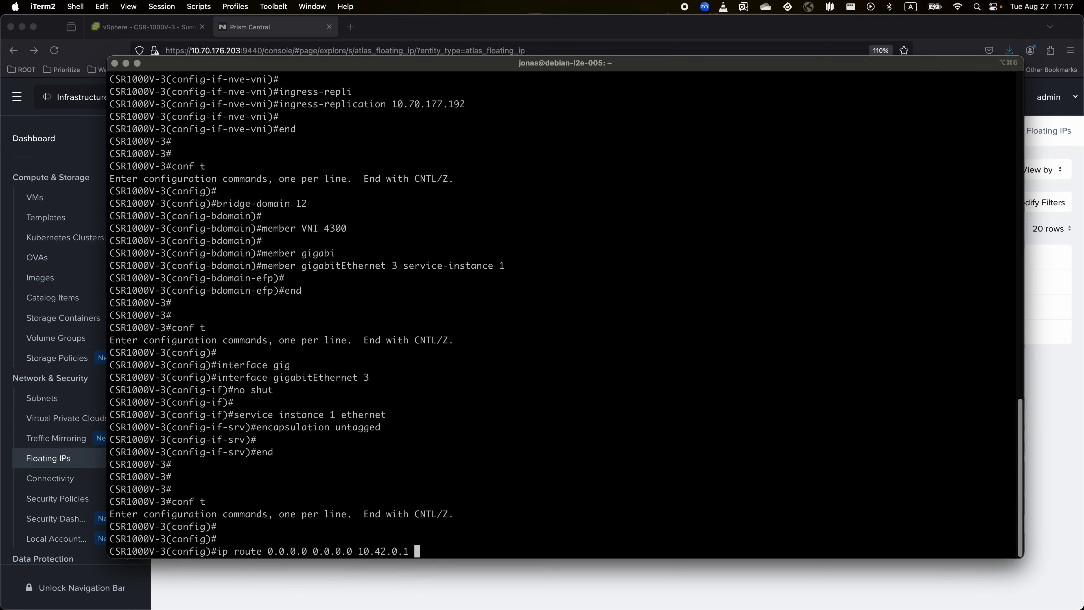
pyautogui.press('Return')
pyautogui.press('Return')
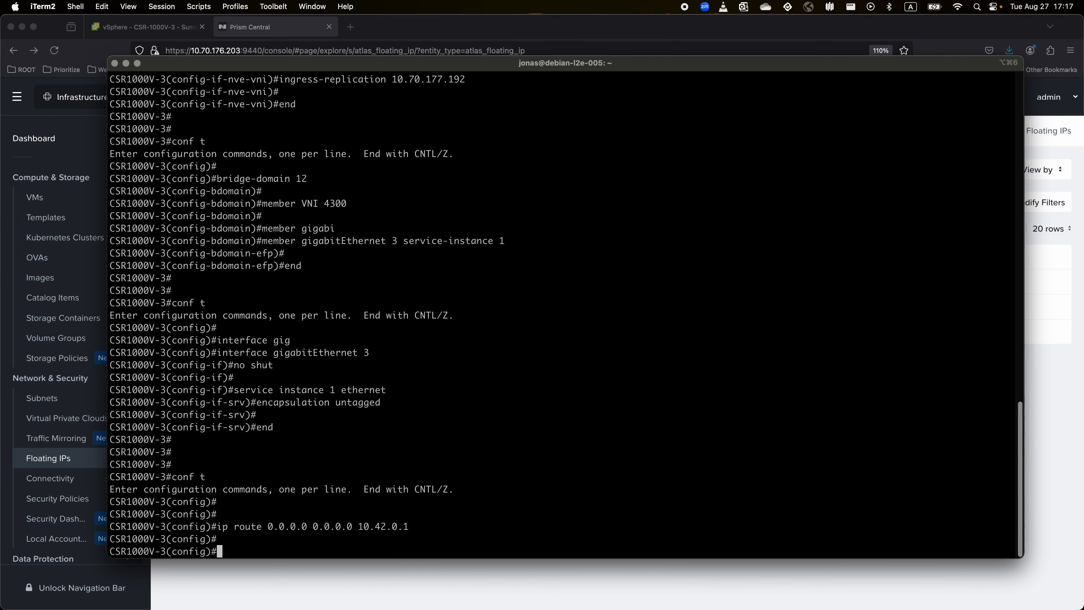
pyautogui.write('end')
# Run show ip int brief and show ip route to confirm gateway 10.42.0.1, then return to Prism Central.
pyautogui.press('Return')
pyautogui.press('Return')
pyautogui.press('Return')
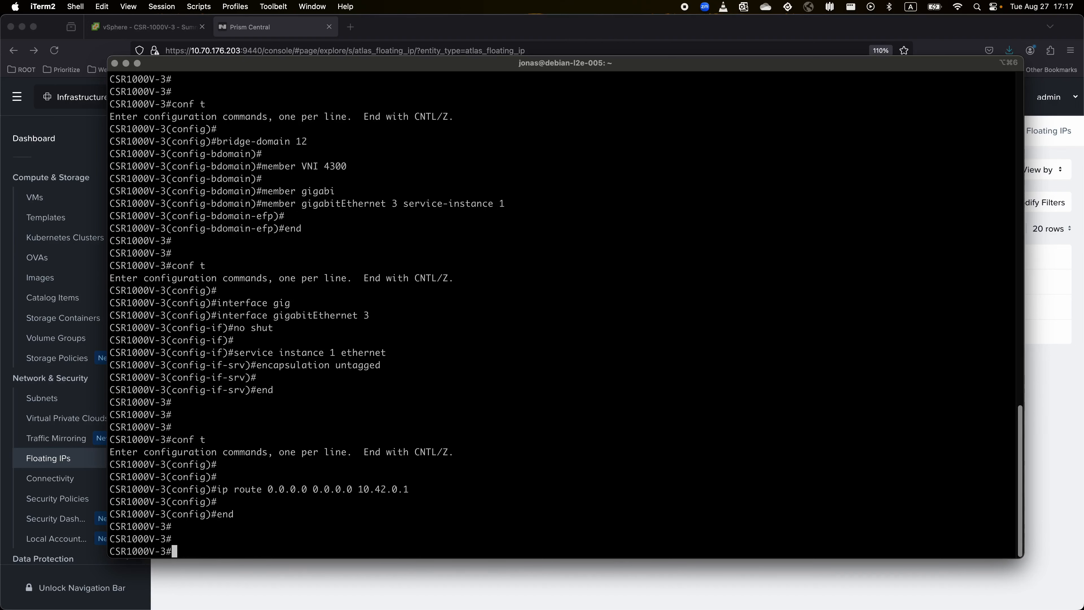
pyautogui.write('show ip int brie')
pyautogui.press('Return')
pyautogui.press('Return')
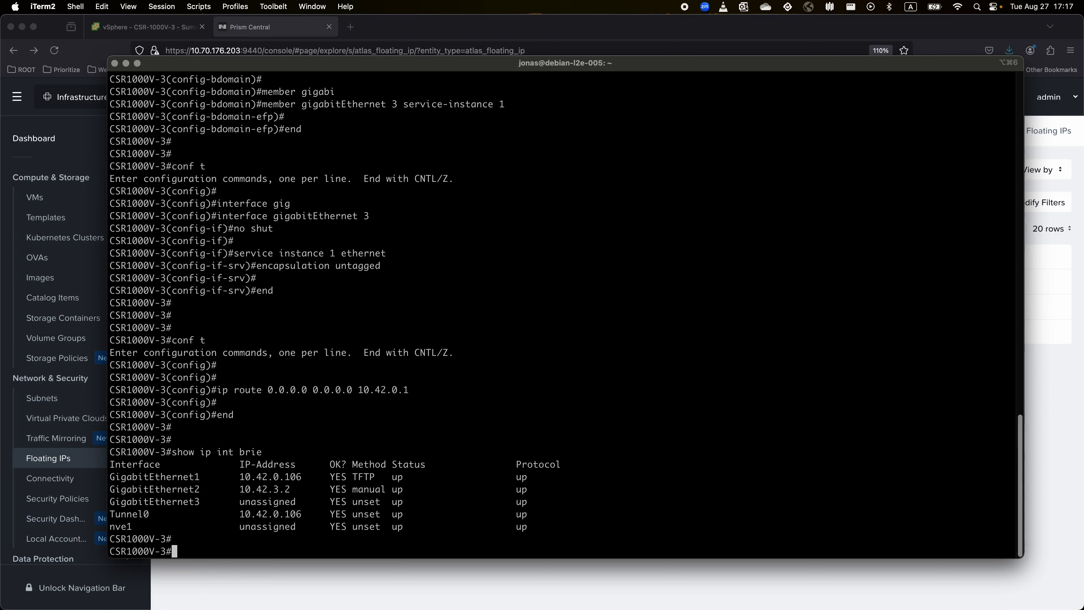
pyautogui.write('show ip route')
pyautogui.press('Return')
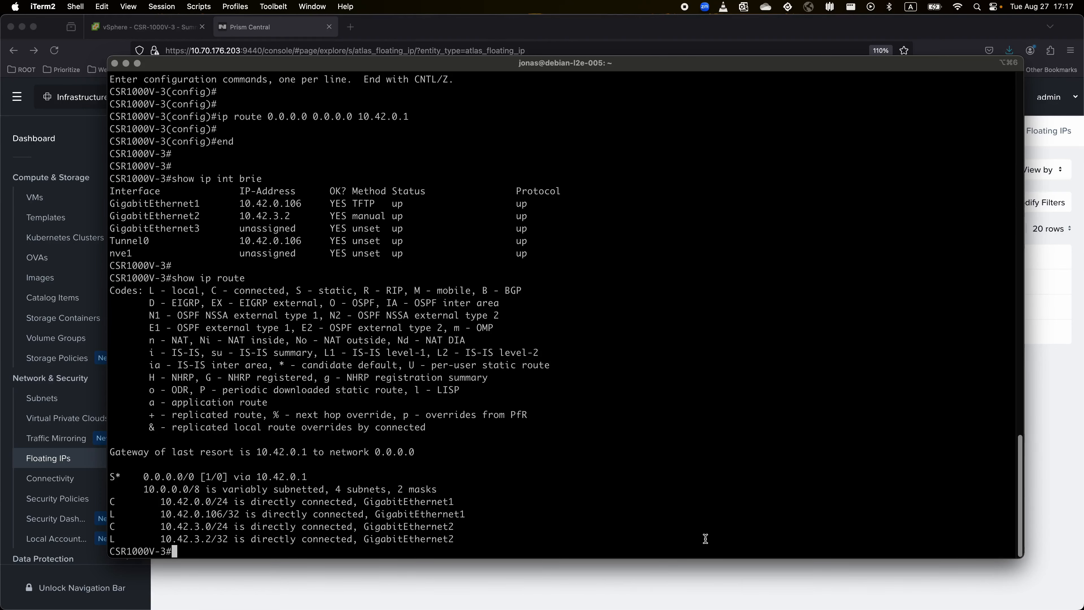
pyautogui.click(652, 588)
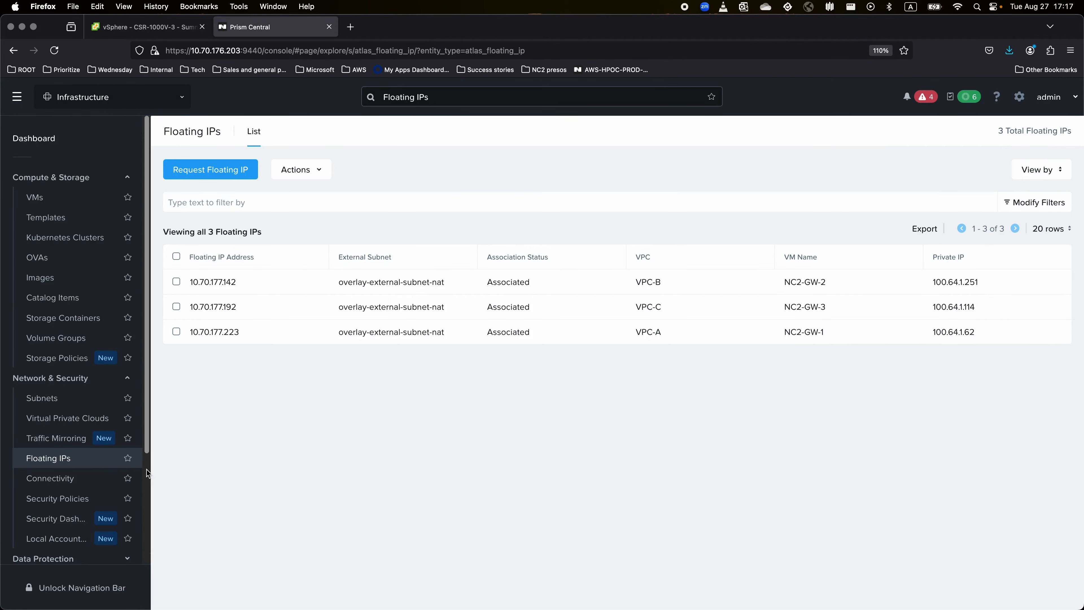
# Begin a VTEP extension of VPC-C Subnet 1 with local VPC VPC-C, then cancel it.
pyautogui.click(47, 418)
pyautogui.click(43, 397)
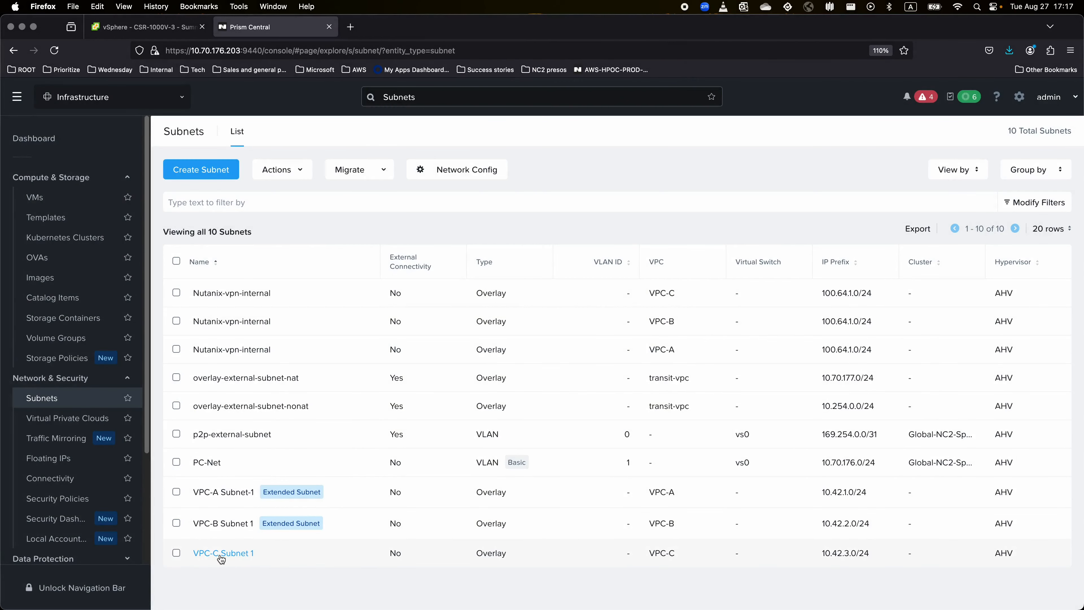
pyautogui.click(247, 554)
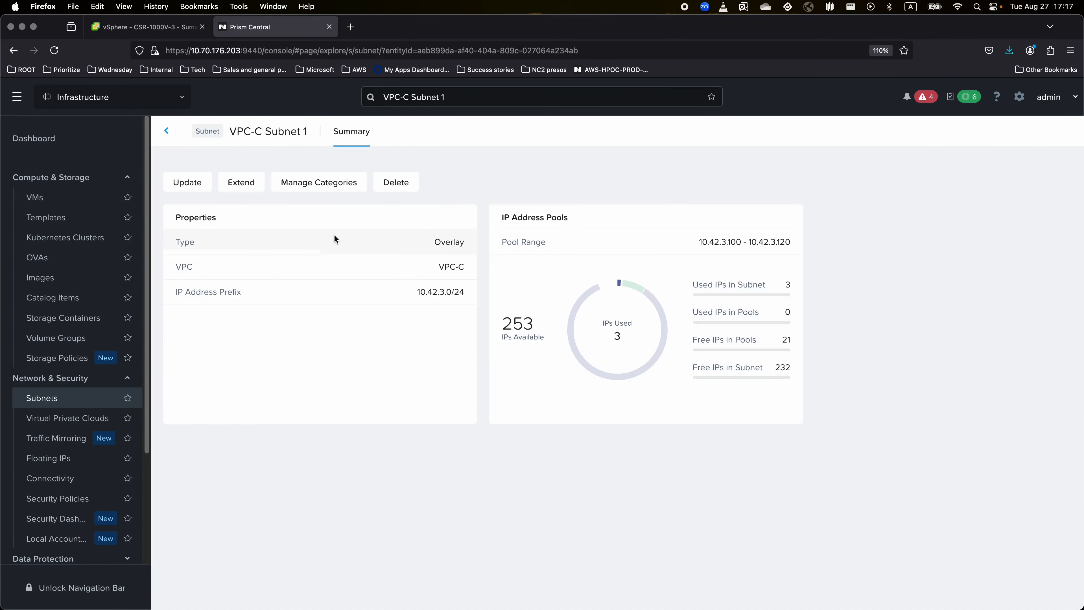
pyautogui.click(239, 191)
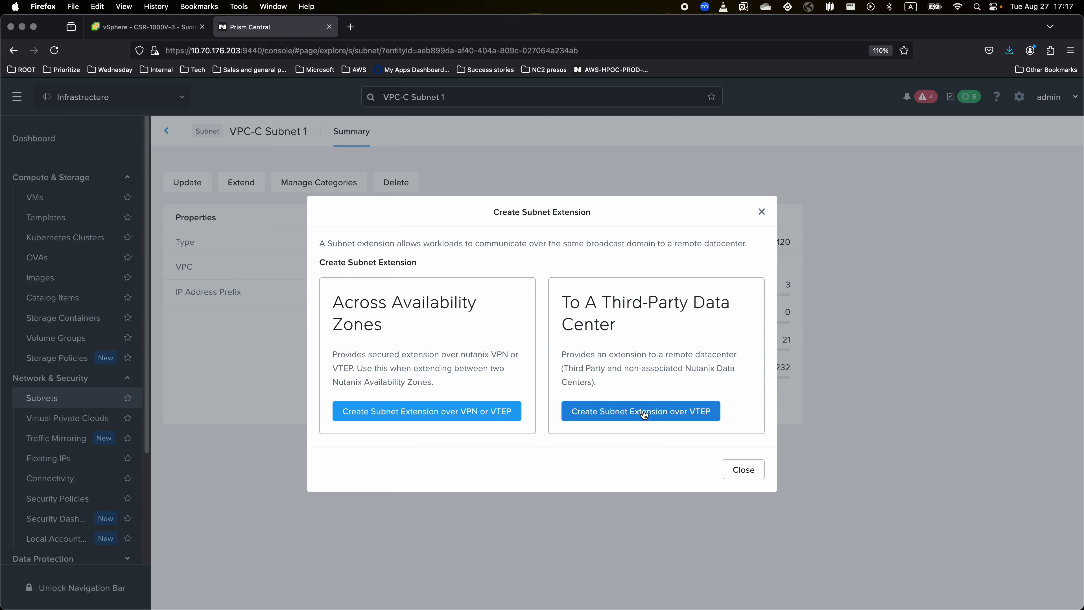
pyautogui.click(645, 413)
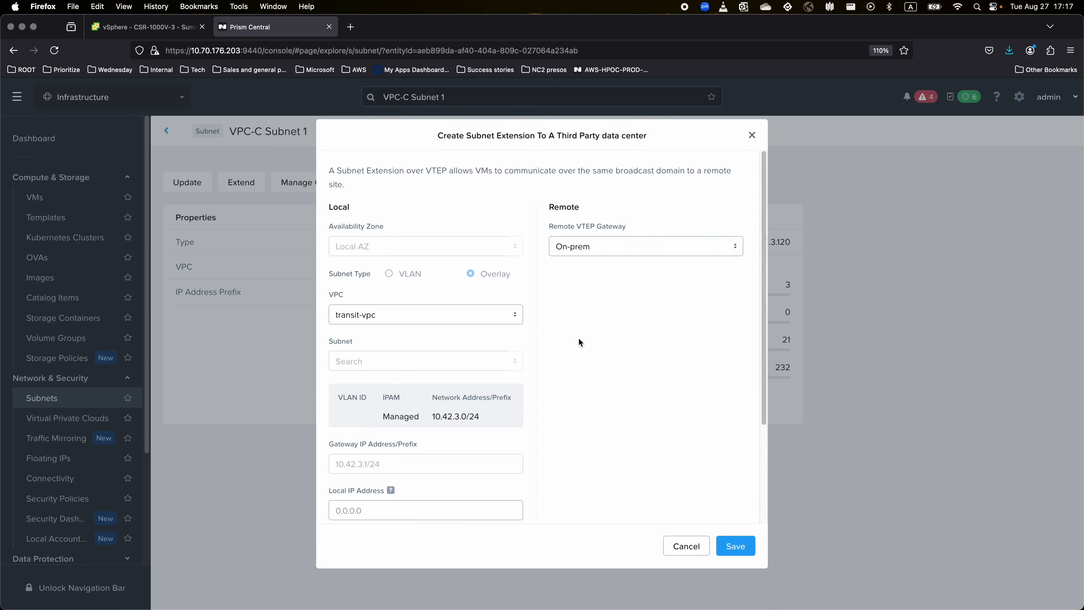
pyautogui.click(490, 312)
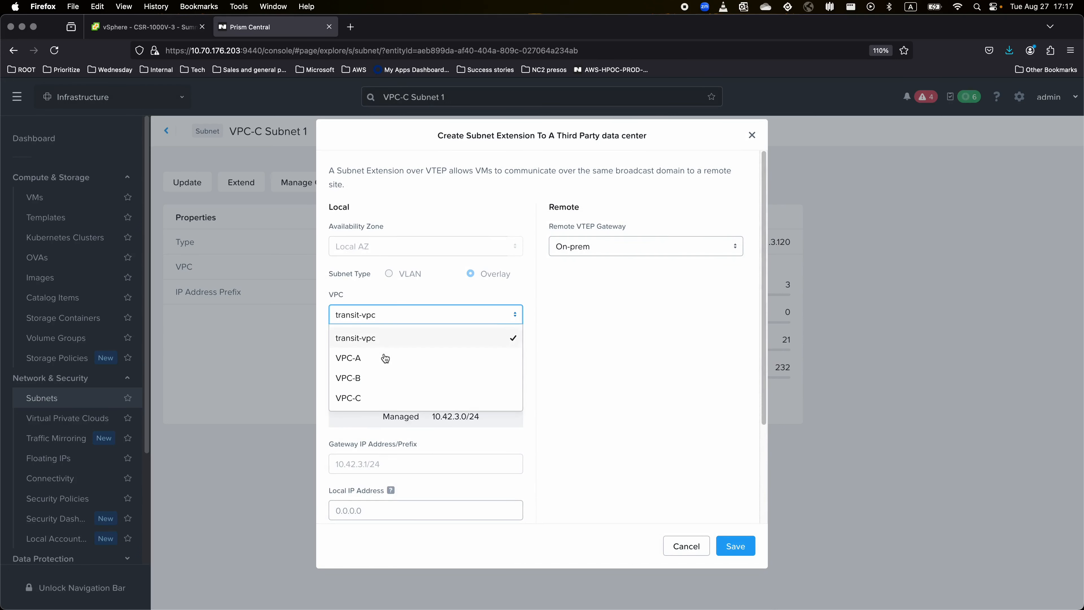
pyautogui.click(372, 398)
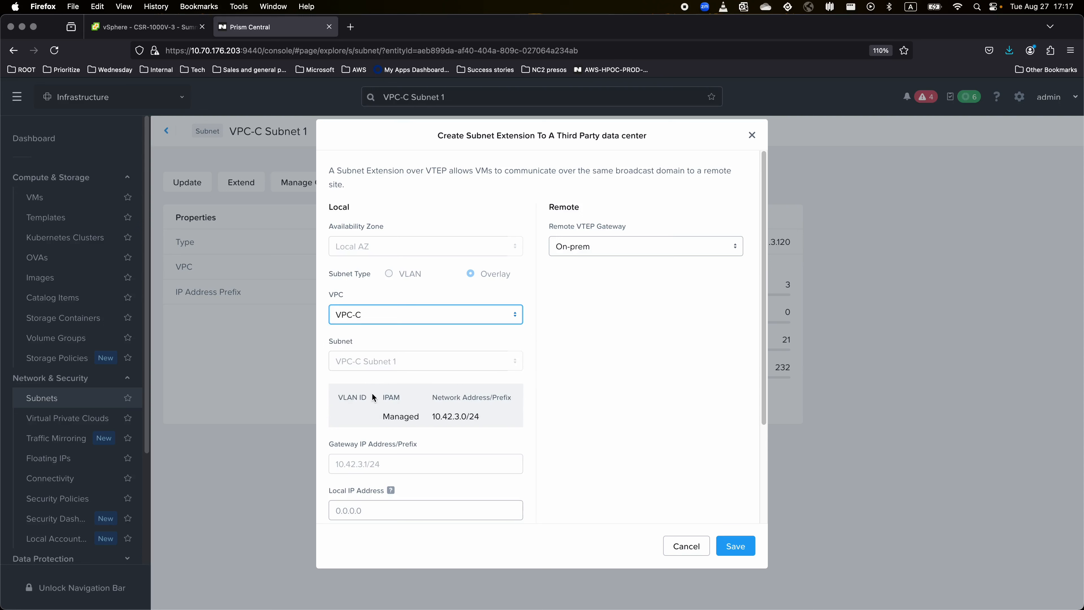
pyautogui.click(638, 248)
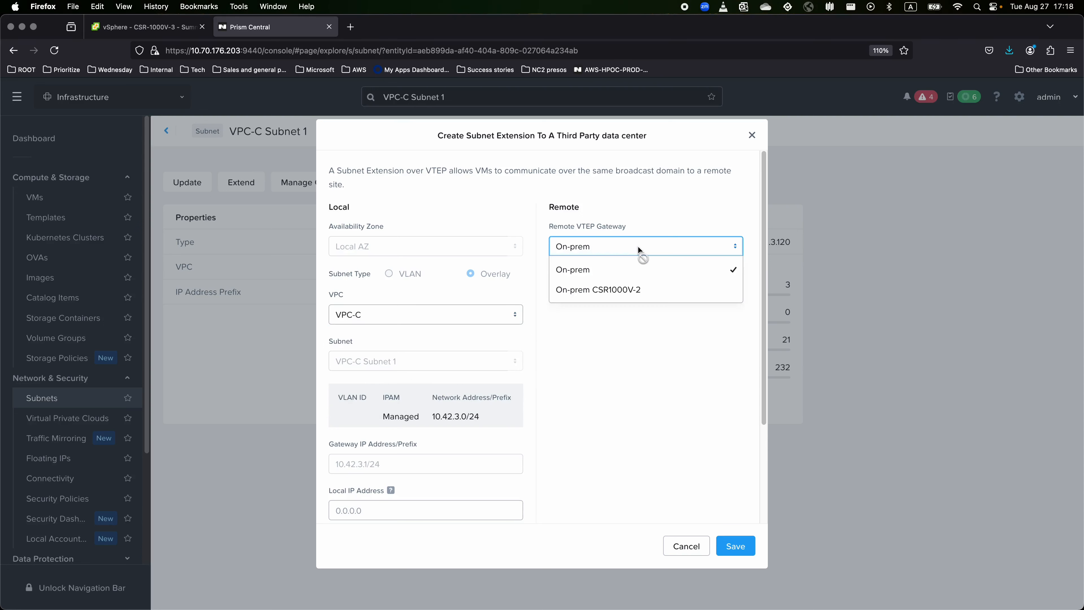
pyautogui.click(638, 247)
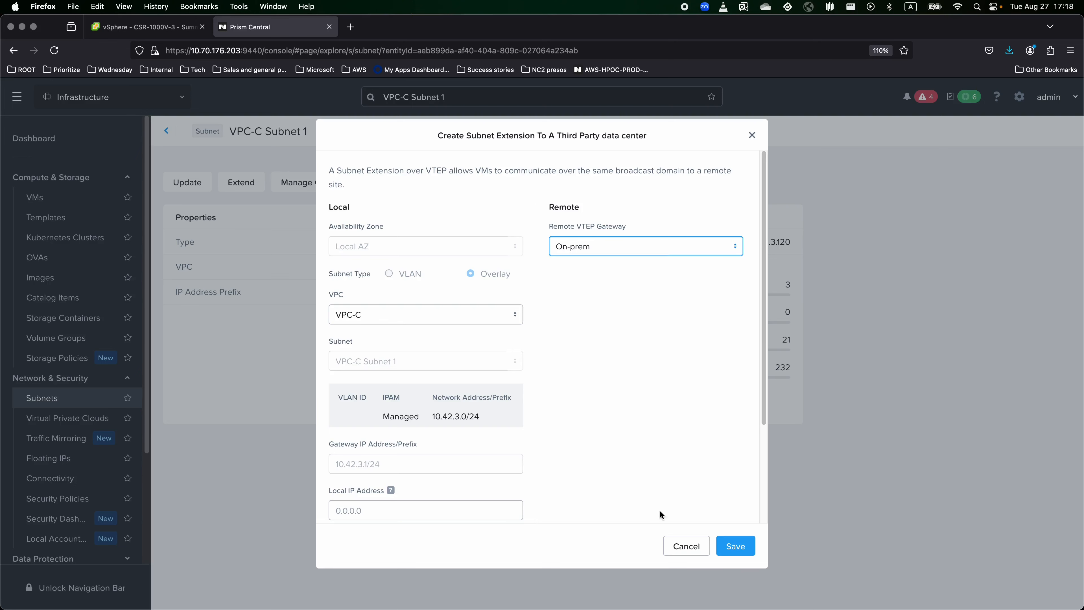
pyautogui.click(680, 547)
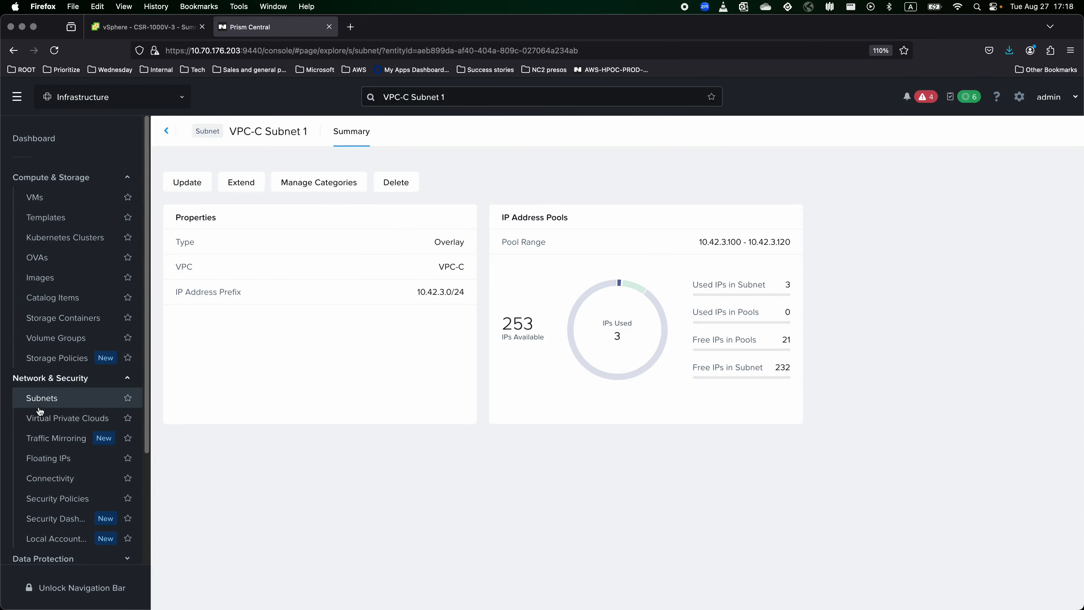
# Start a remote gateway named 'On-prem CSR1000V - 3' using the VTEP service.
pyautogui.click(60, 478)
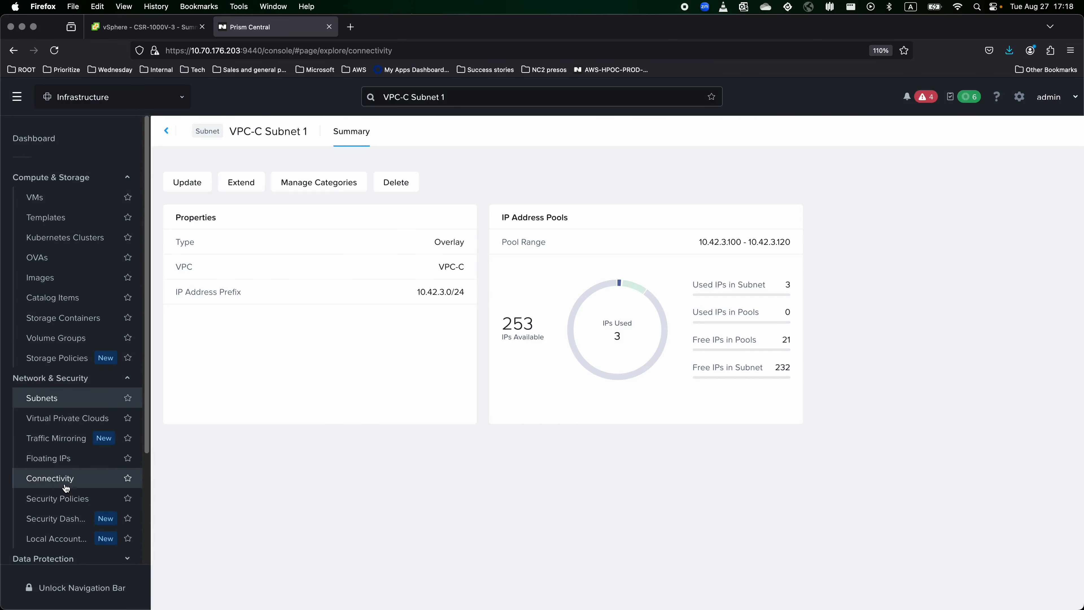
pyautogui.click(237, 171)
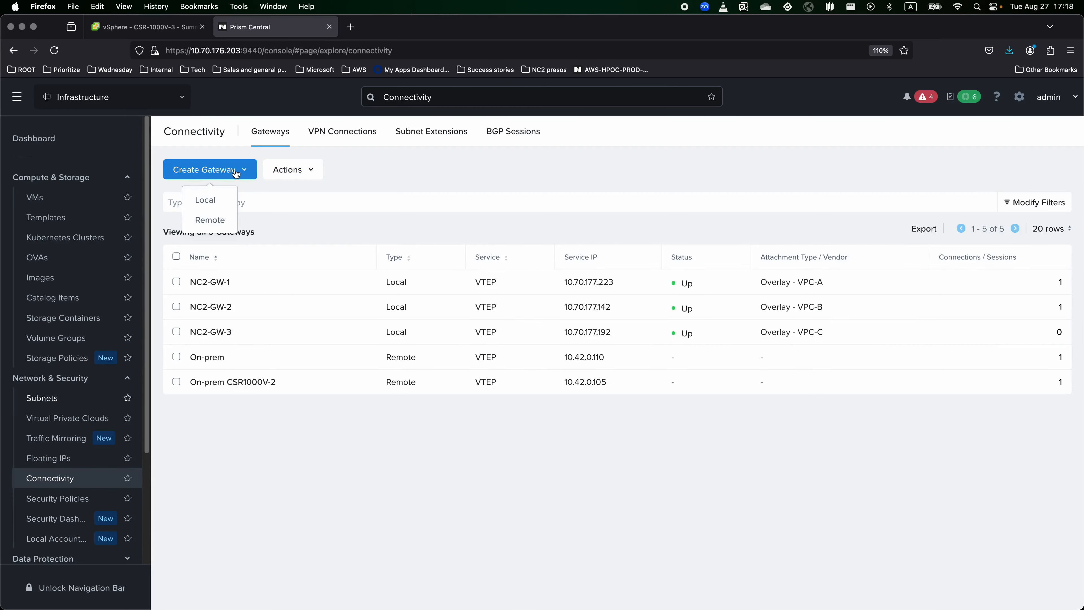
pyautogui.click(224, 224)
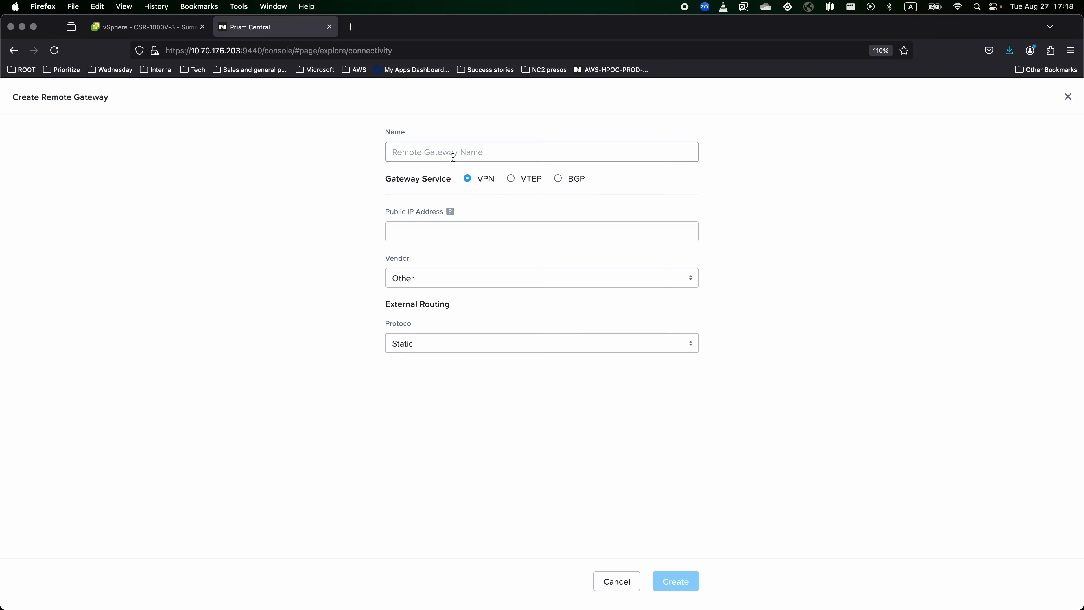
pyautogui.click(453, 156)
pyautogui.write('On')
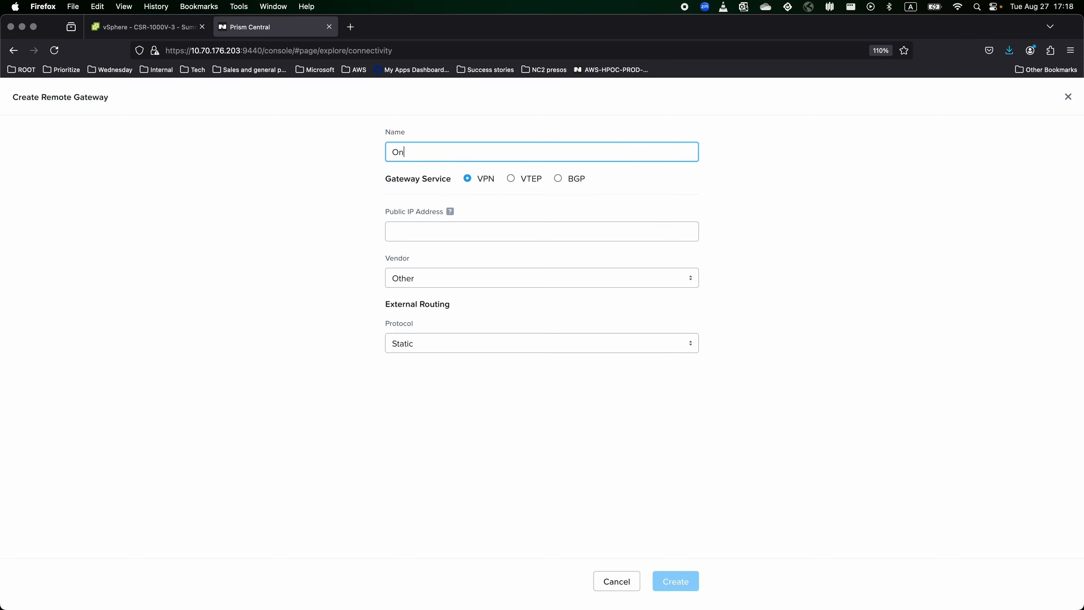
pyautogui.write('-prem CSR1000V - 3')
pyautogui.click(511, 179)
# Enter VTEP address 10.42.0.106, create the gateway, and refresh the gateways list.
pyautogui.click(433, 325)
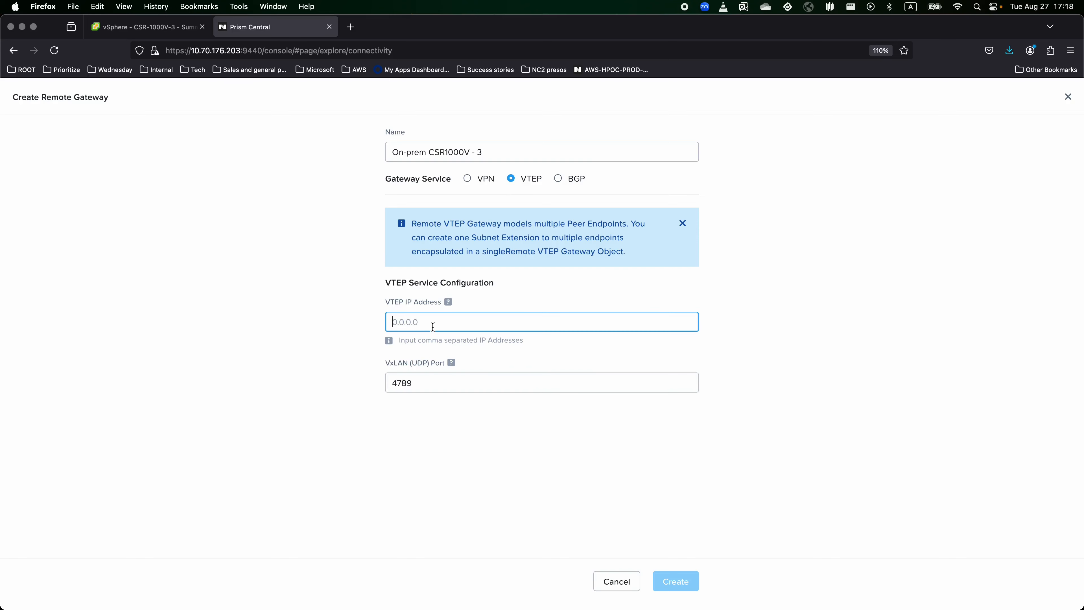
pyautogui.write('10.42.')
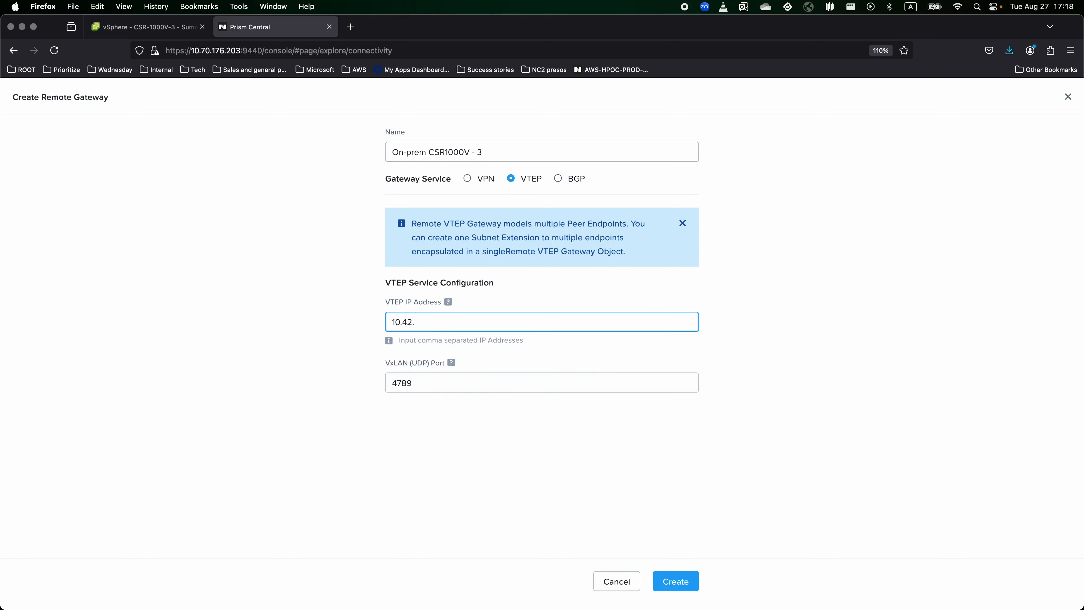
pyautogui.write('0.106')
pyautogui.click(592, 438)
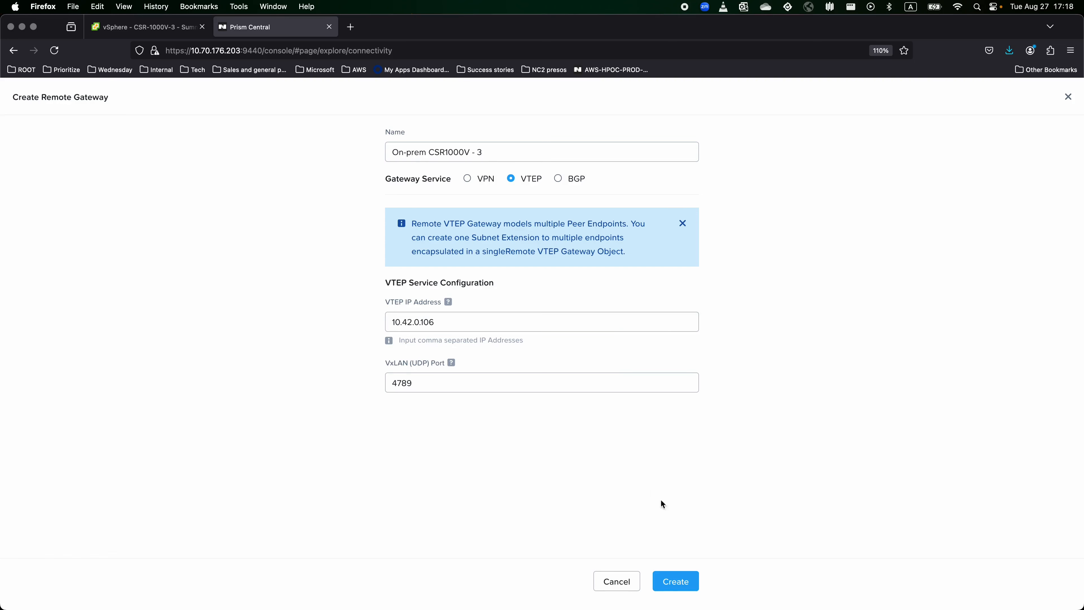
pyautogui.click(684, 579)
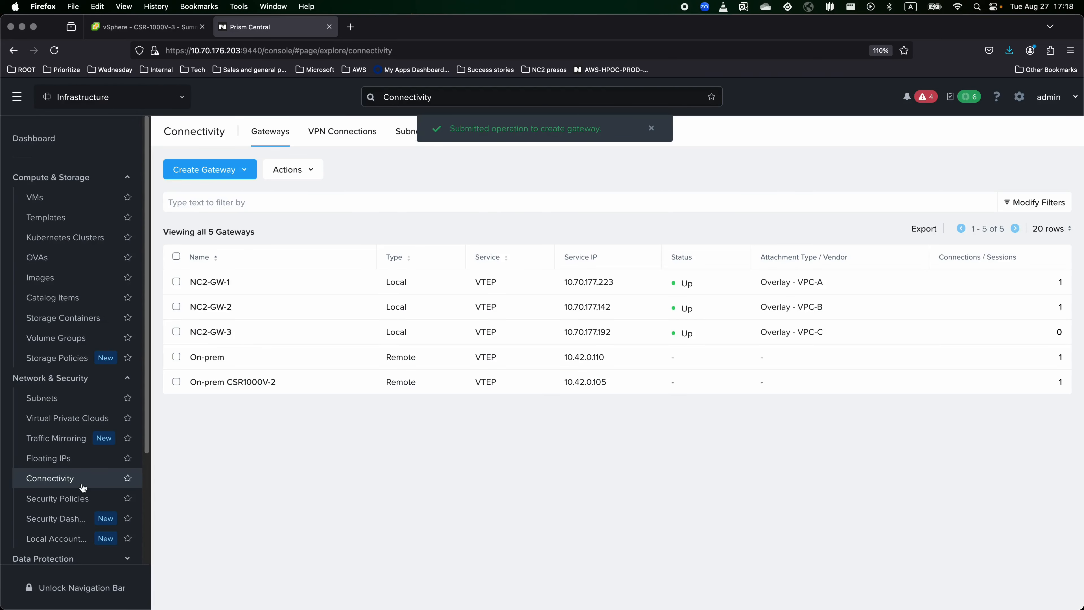
pyautogui.click(65, 459)
pyautogui.click(62, 475)
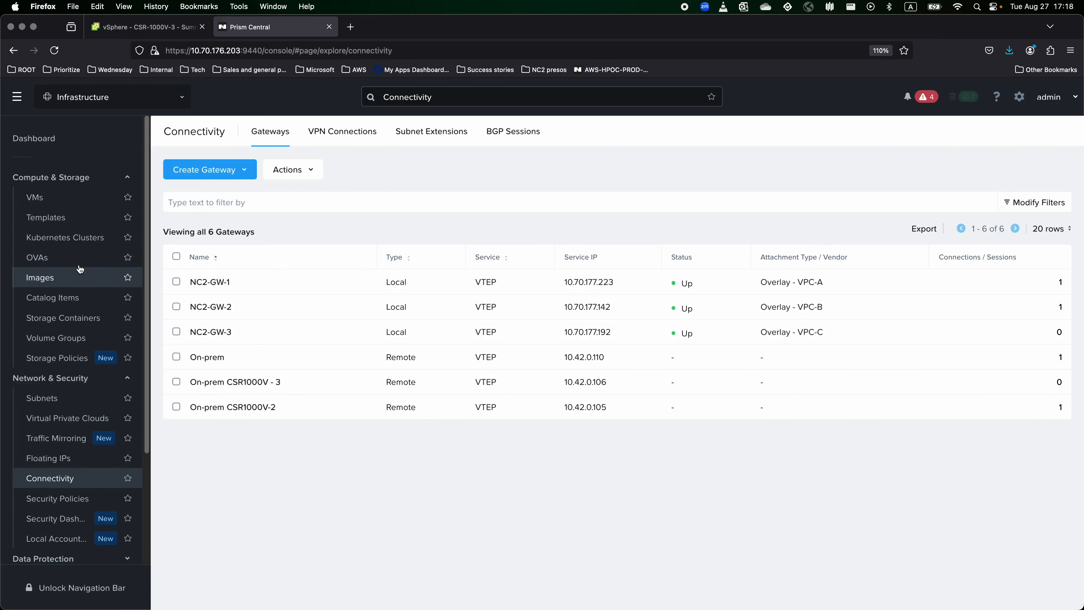
# Start a VTEP extension of VPC-C Subnet 1 to remote gateway On-prem CSR1000V - 3 with local VPC VPC-C.
pyautogui.click(44, 398)
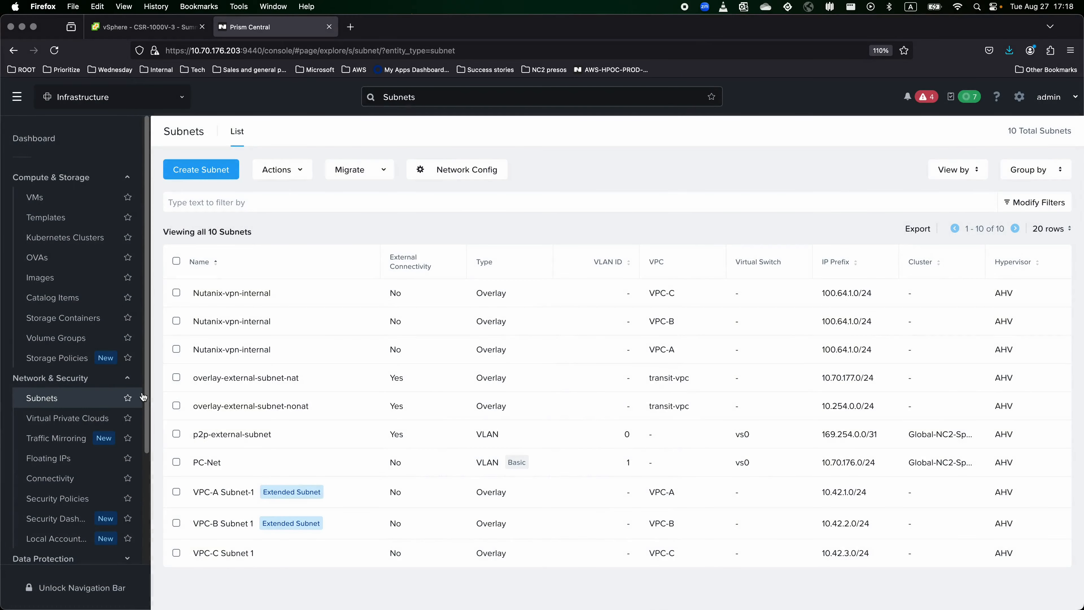
pyautogui.click(225, 553)
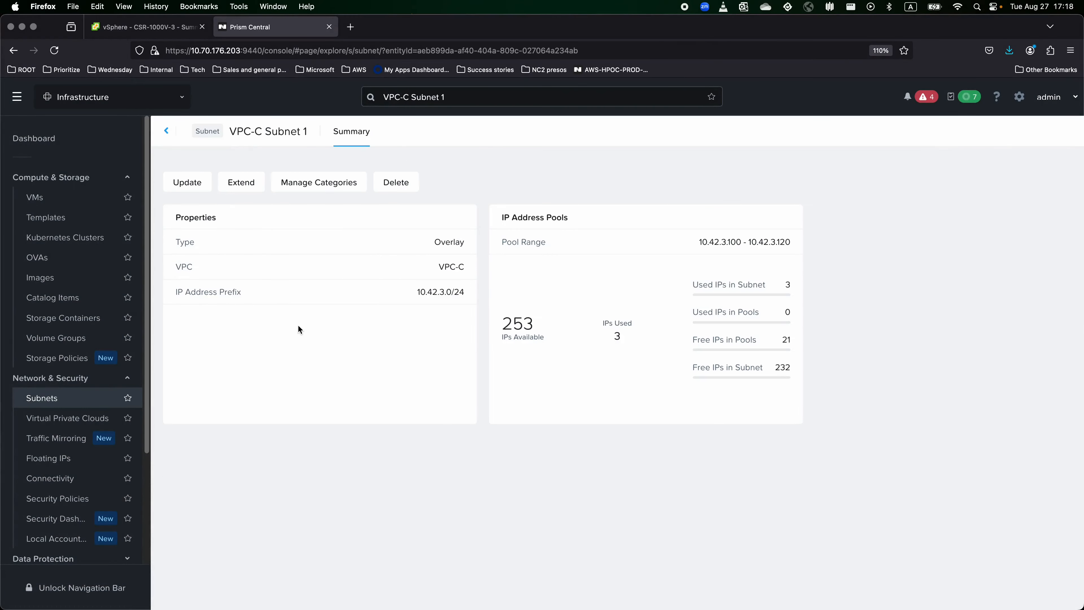
pyautogui.click(236, 181)
pyautogui.click(615, 411)
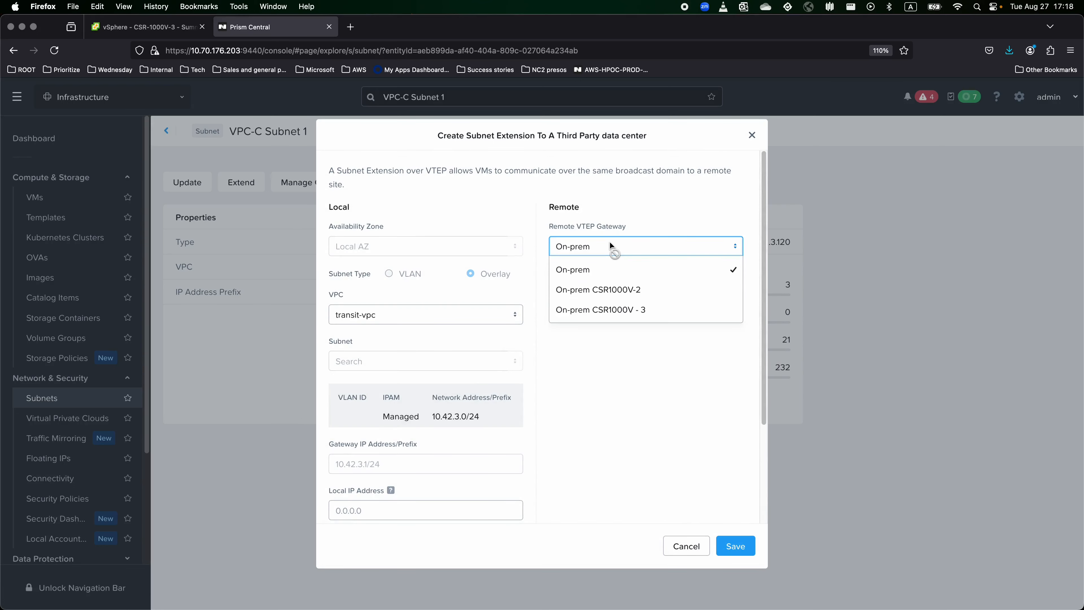
pyautogui.click(659, 311)
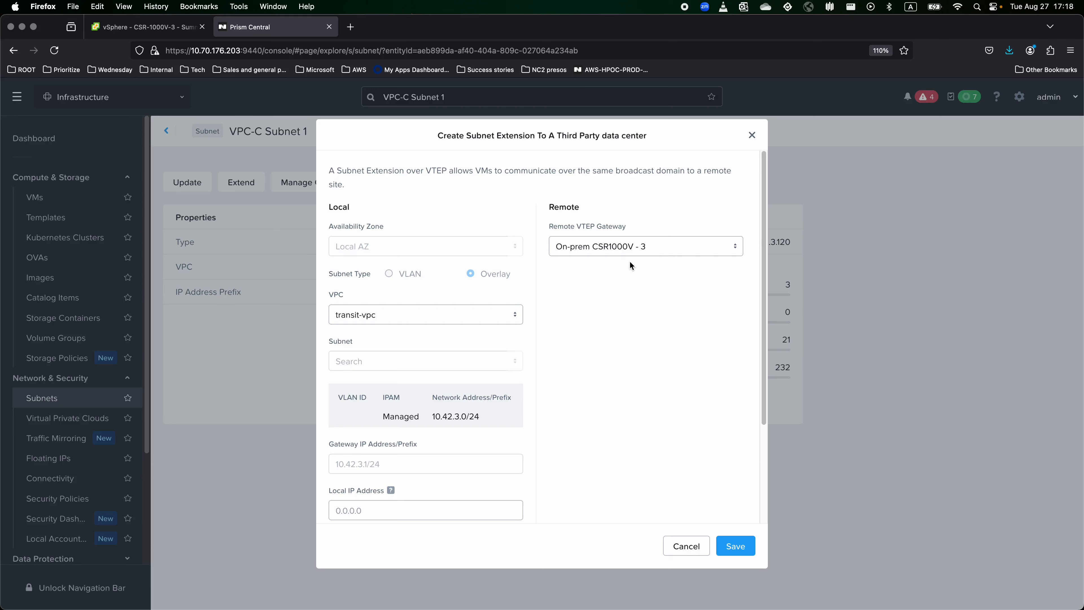
pyautogui.click(438, 316)
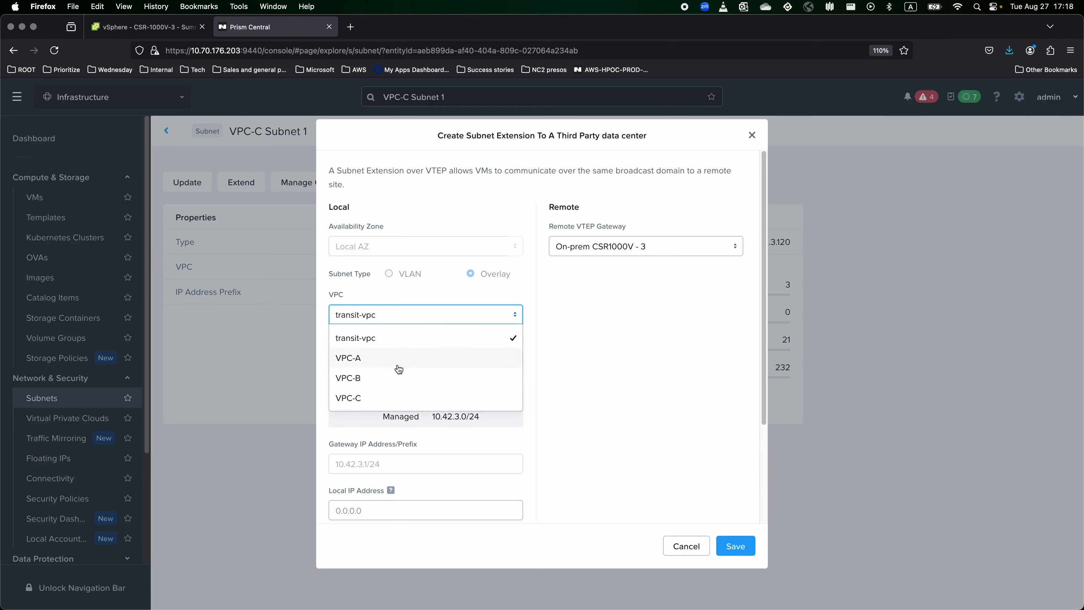
pyautogui.click(378, 400)
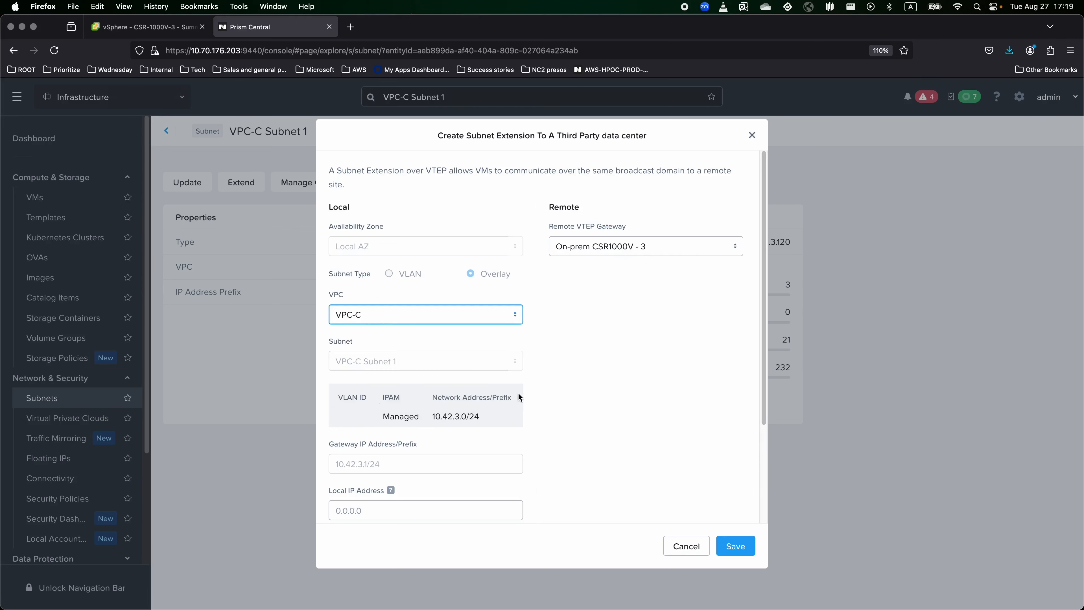
# Enter local IP 10.42.3.3 and VxLAN VNI 4300, then save the extension.
pyautogui.scroll(-3, 521, 395)
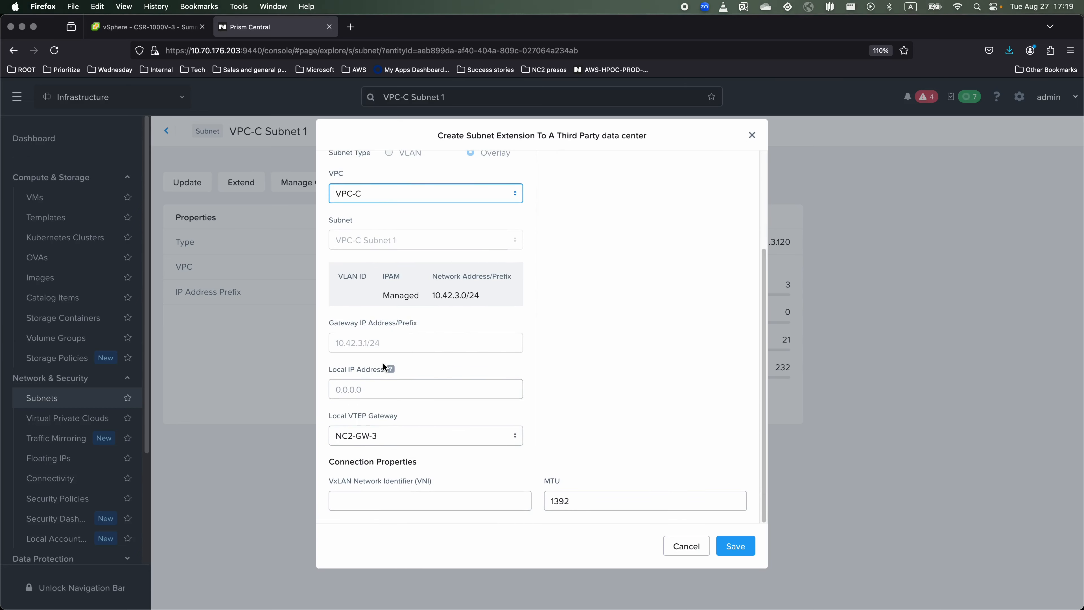
pyautogui.click(351, 392)
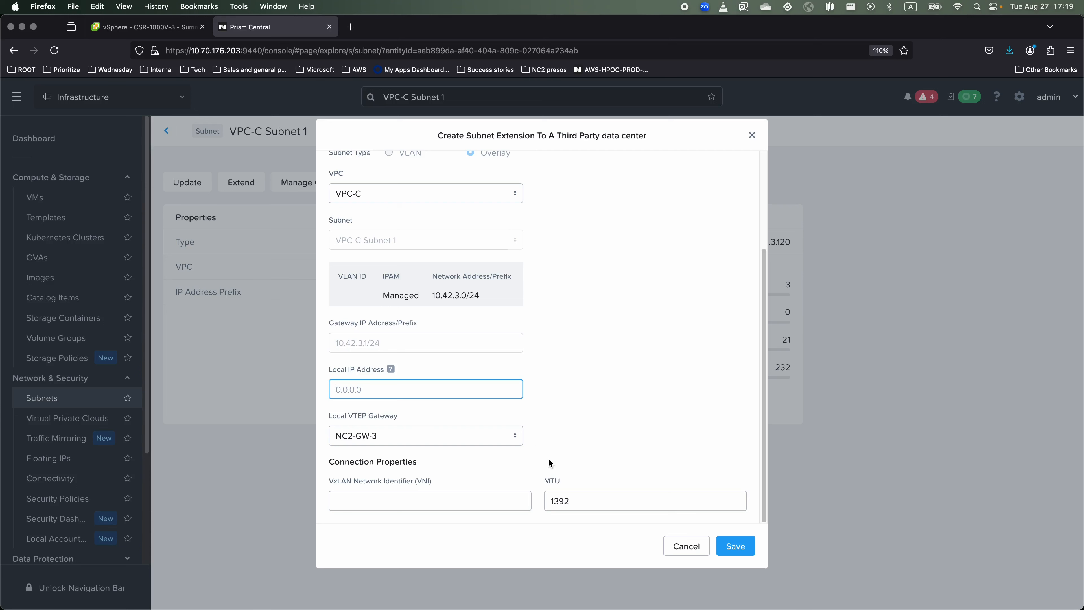
pyautogui.write('10.42.3.3')
pyautogui.click(484, 502)
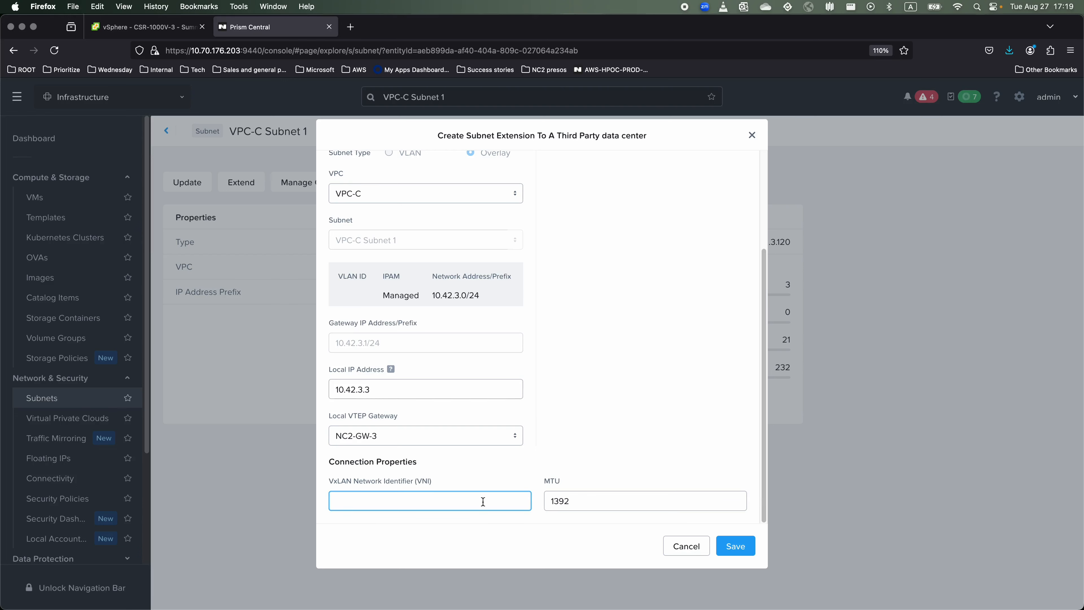
pyautogui.write('4300')
pyautogui.click(735, 549)
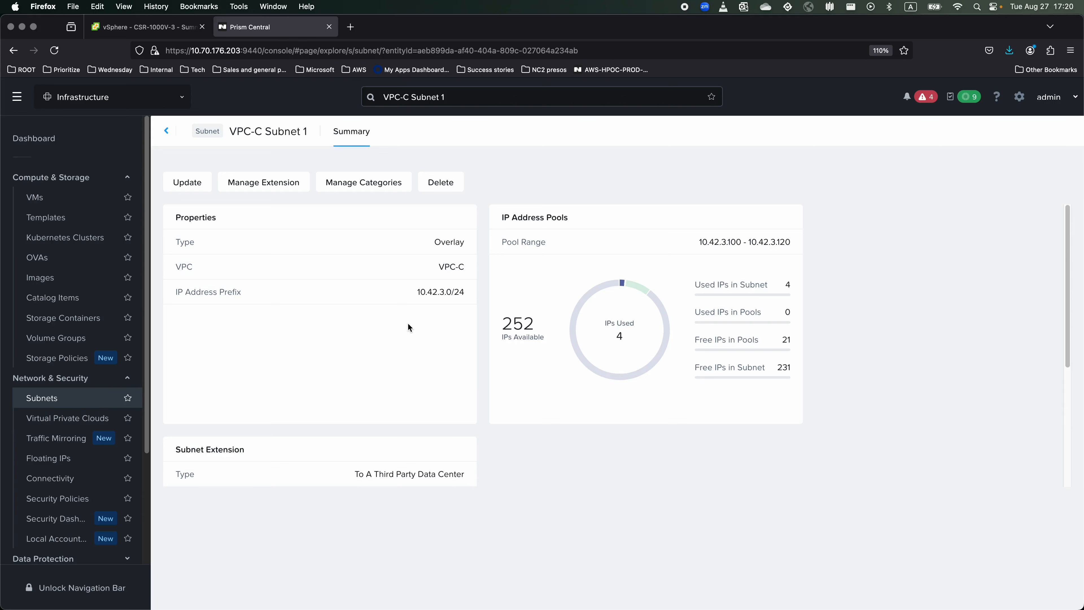
# Check NC2-GW-3 now holds 10.42.3.3 in the VMs list, then view debian-l2e-005's vSphere summary.
pyautogui.click(52, 479)
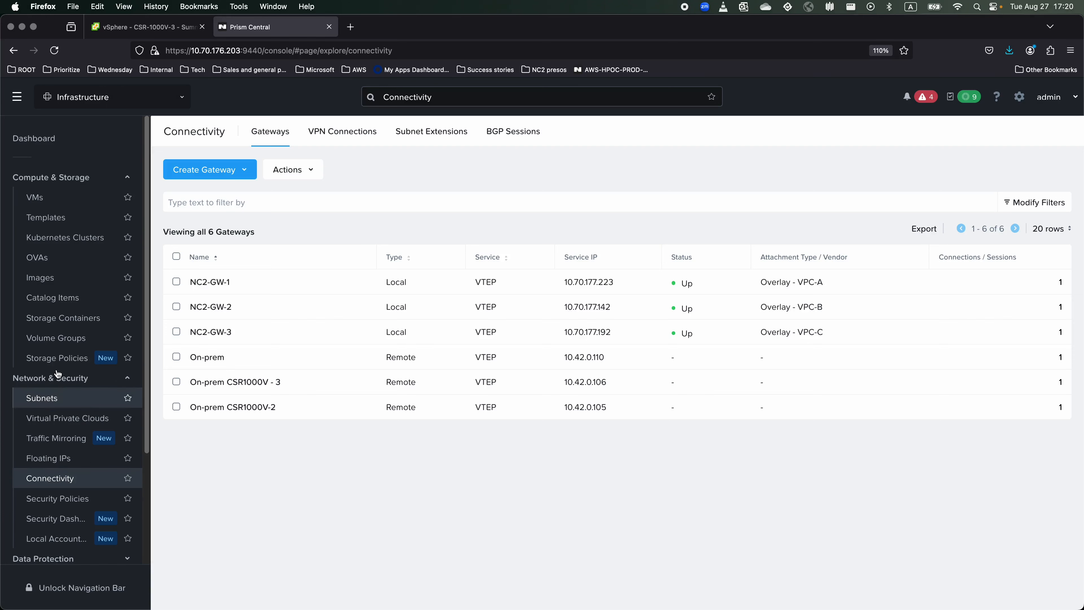
pyautogui.click(39, 197)
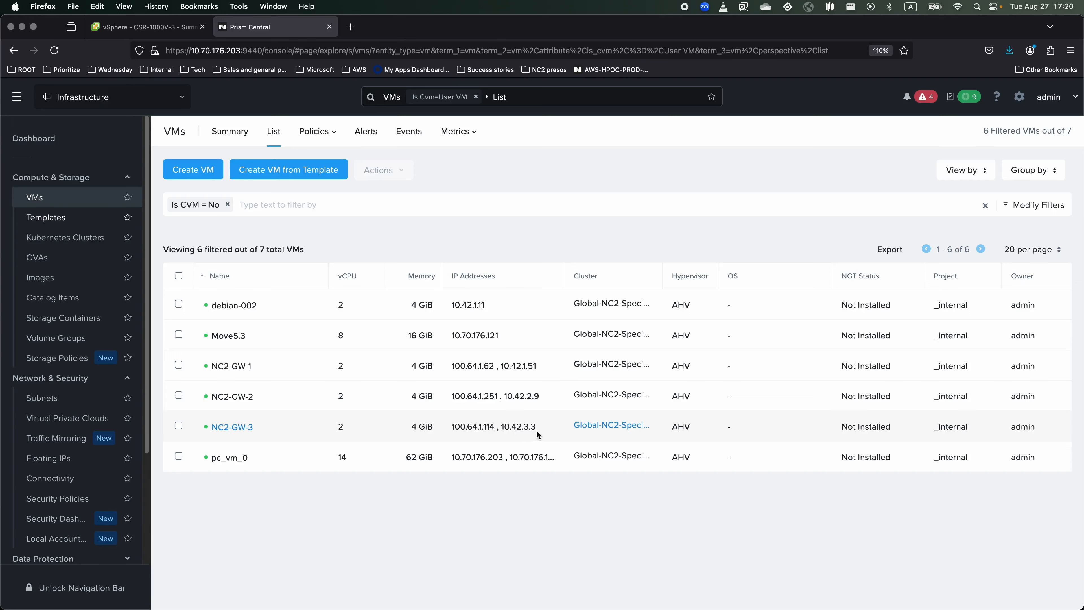
pyautogui.rightClick(505, 428)
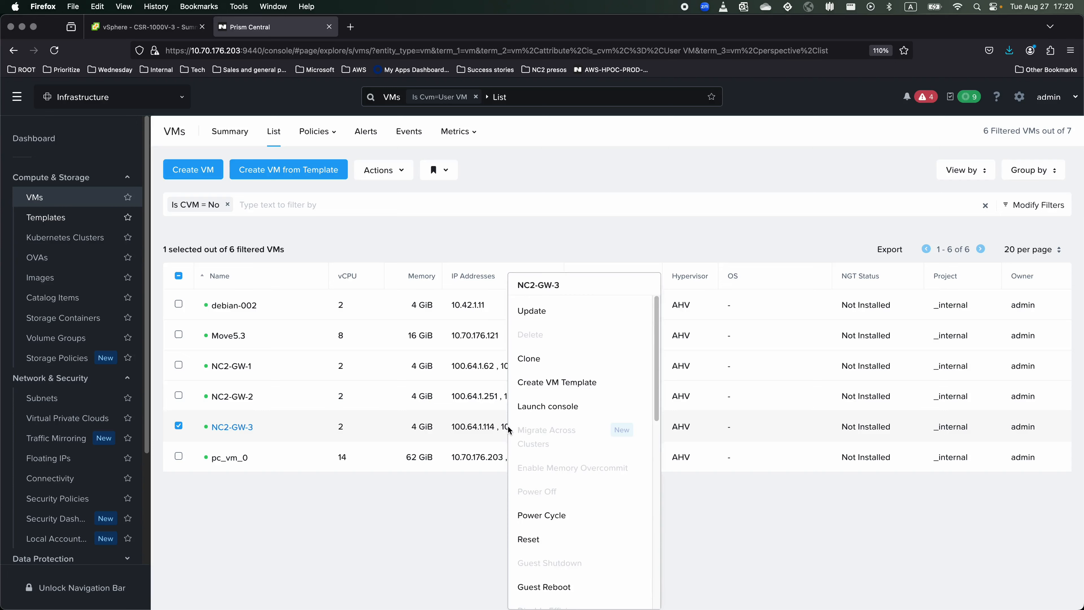
pyautogui.click(486, 495)
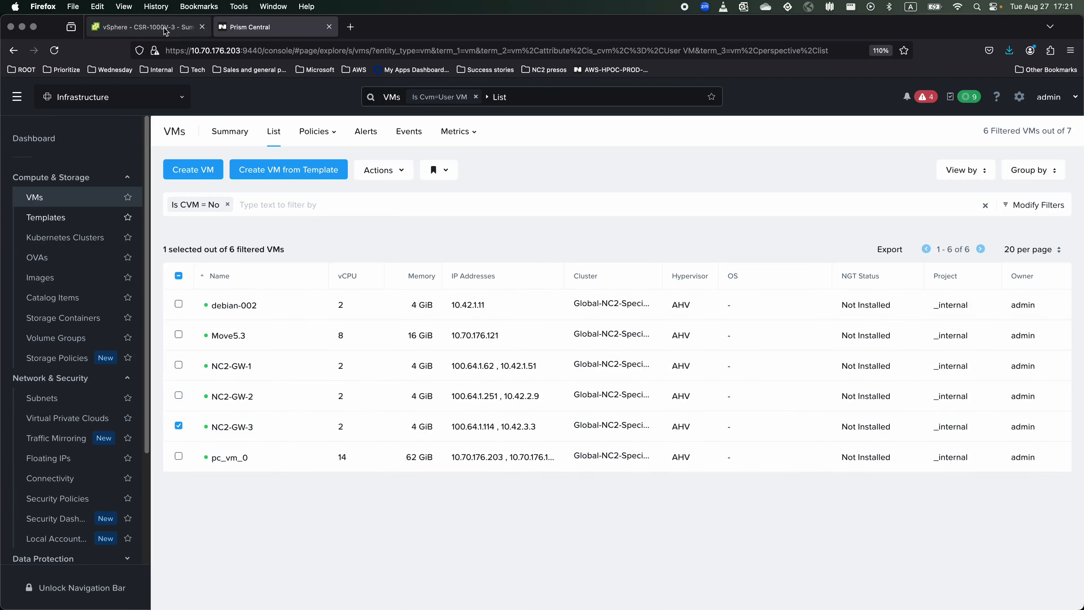
pyautogui.click(142, 27)
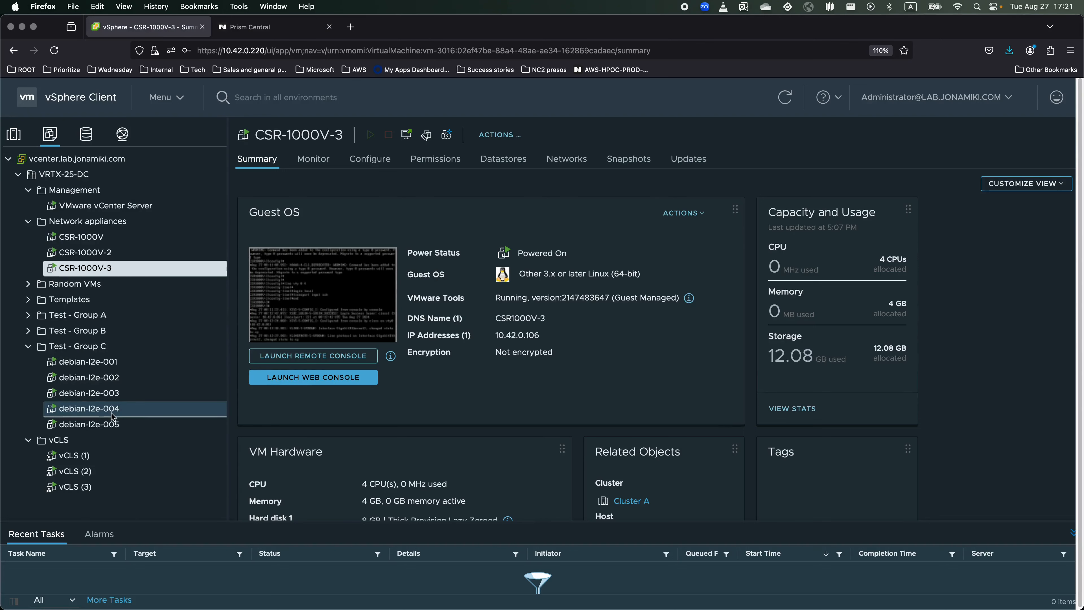
pyautogui.click(140, 423)
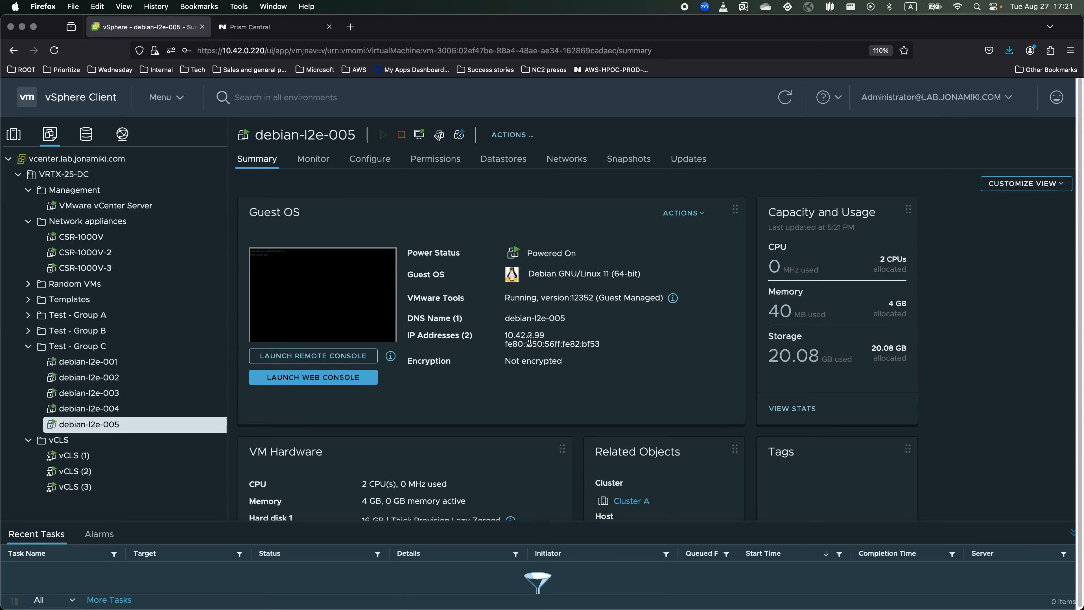
# Exit the router session and SSH into debian-l2e-005 at 10.42.3.99 with the user's password.
pyautogui.press('super+Tab')
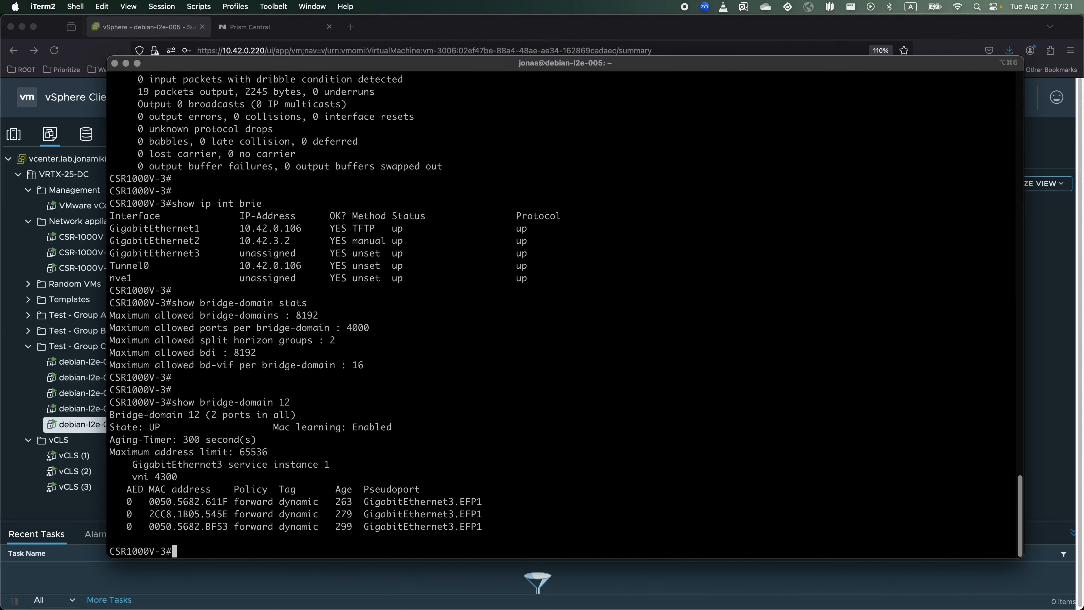
pyautogui.write('exit')
pyautogui.press('Return')
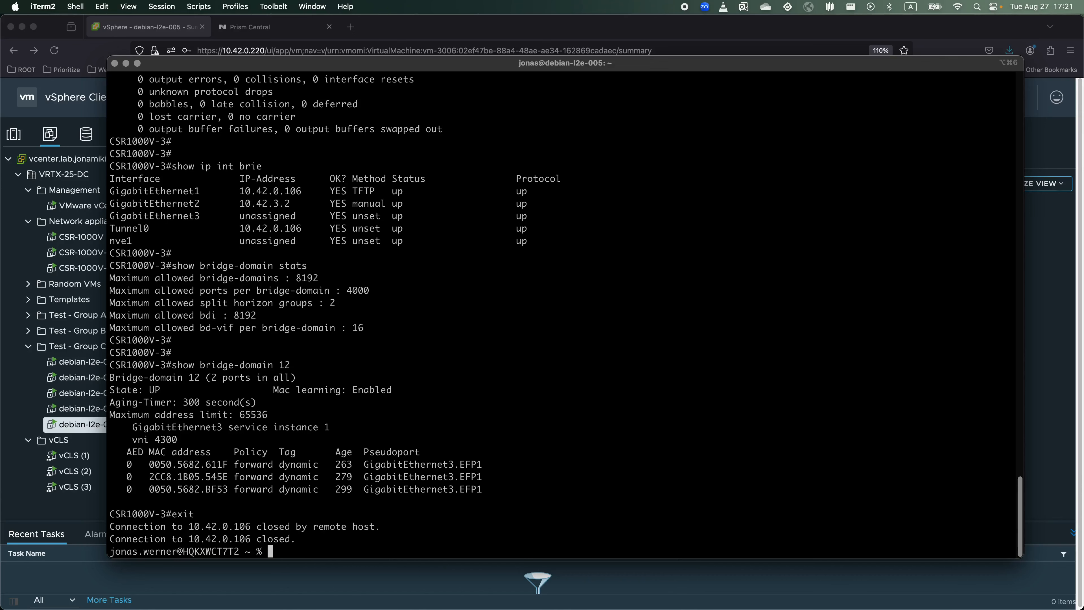
pyautogui.press('Return')
pyautogui.press('Return')
pyautogui.press('Return')
pyautogui.press('Return')
pyautogui.write('ssh ')
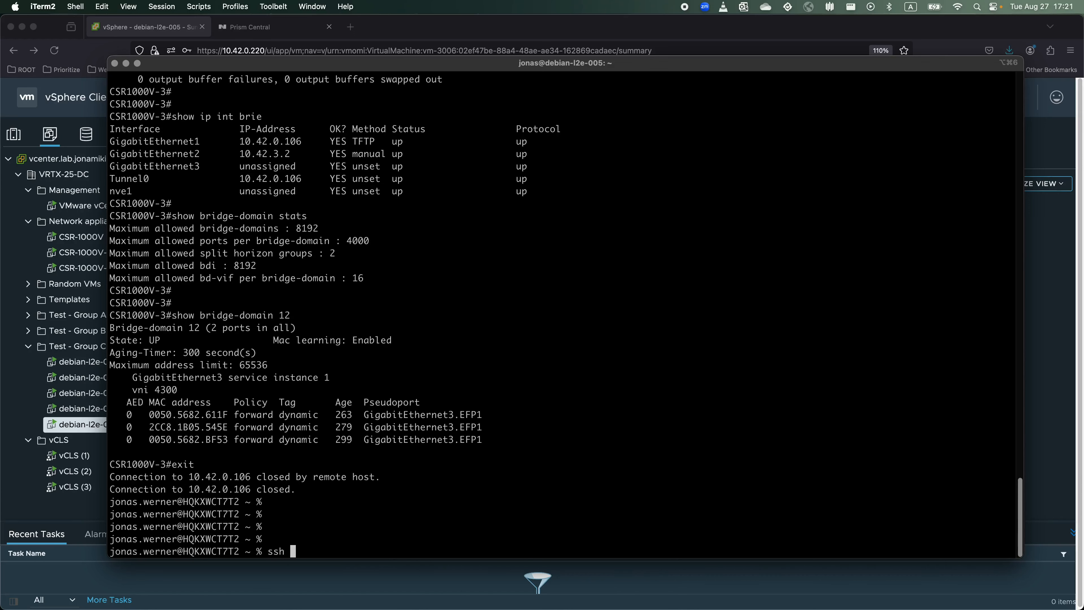
pyautogui.write('jonas@10.42.3.99')
pyautogui.press('Return')
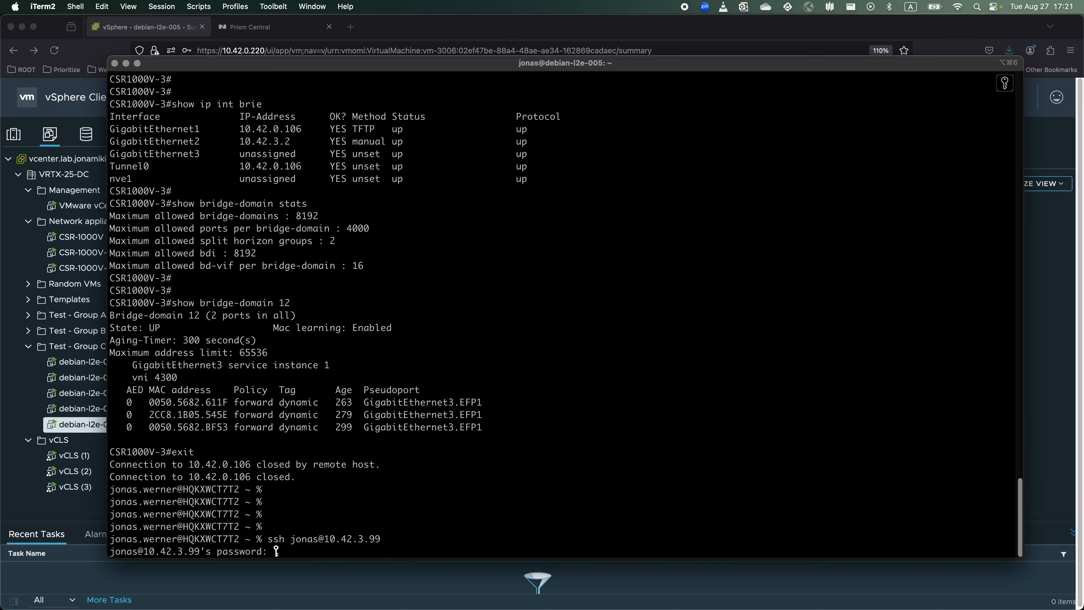
pyautogui.press('Return')
pyautogui.press('Return')
pyautogui.press('Return')
pyautogui.press('Return')
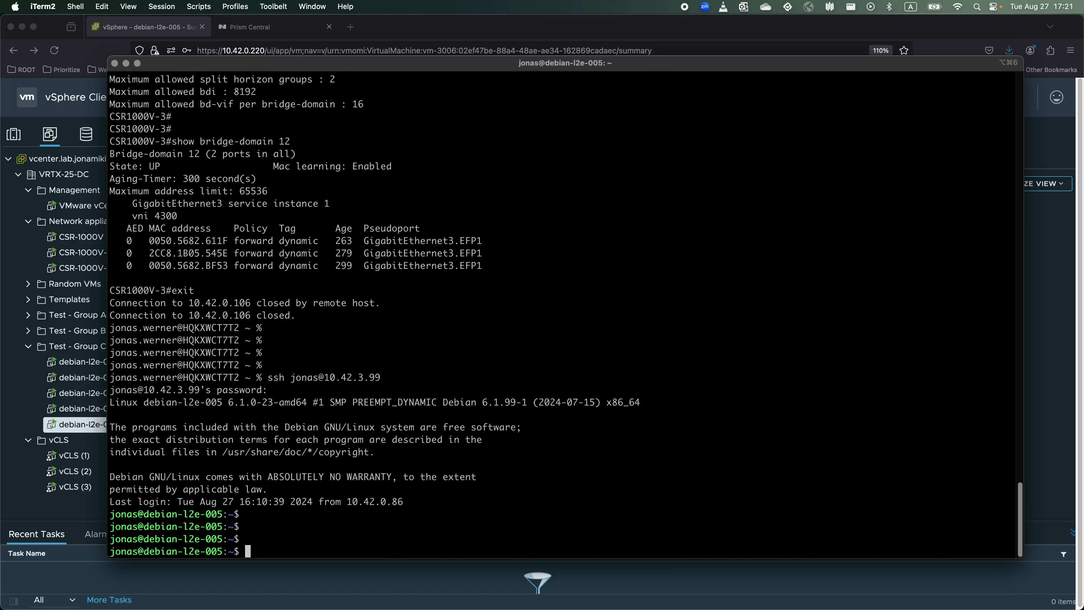
# Ping 10.42.3.3 from debian-l2e-005 and stop it after 17 replies with 0% loss.
pyautogui.write('ping 10.42.3.3')
pyautogui.press('Return')
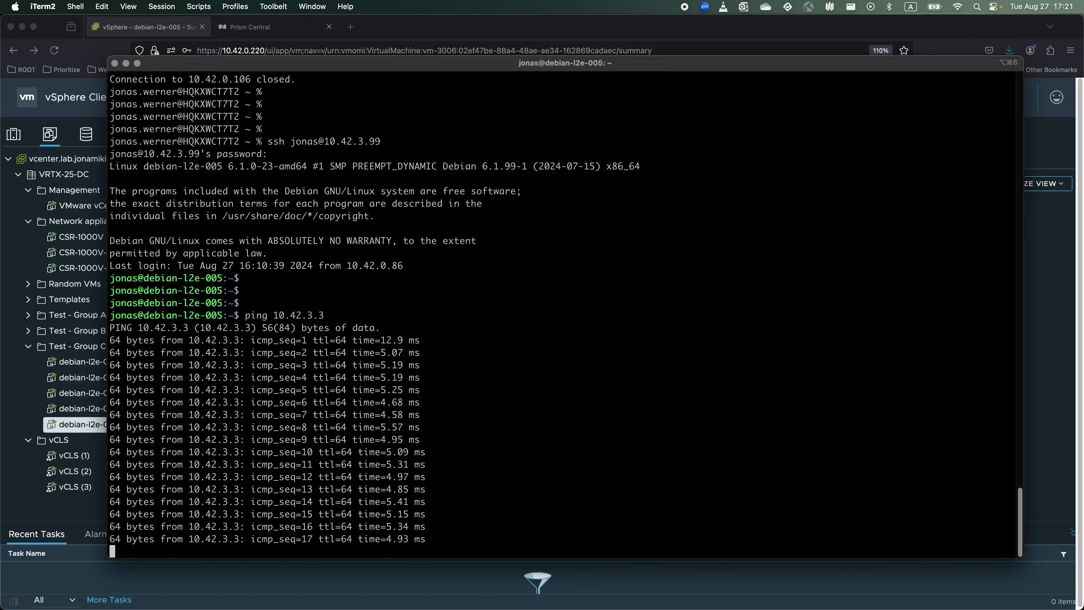
pyautogui.hotkey('ctrl', 'c')
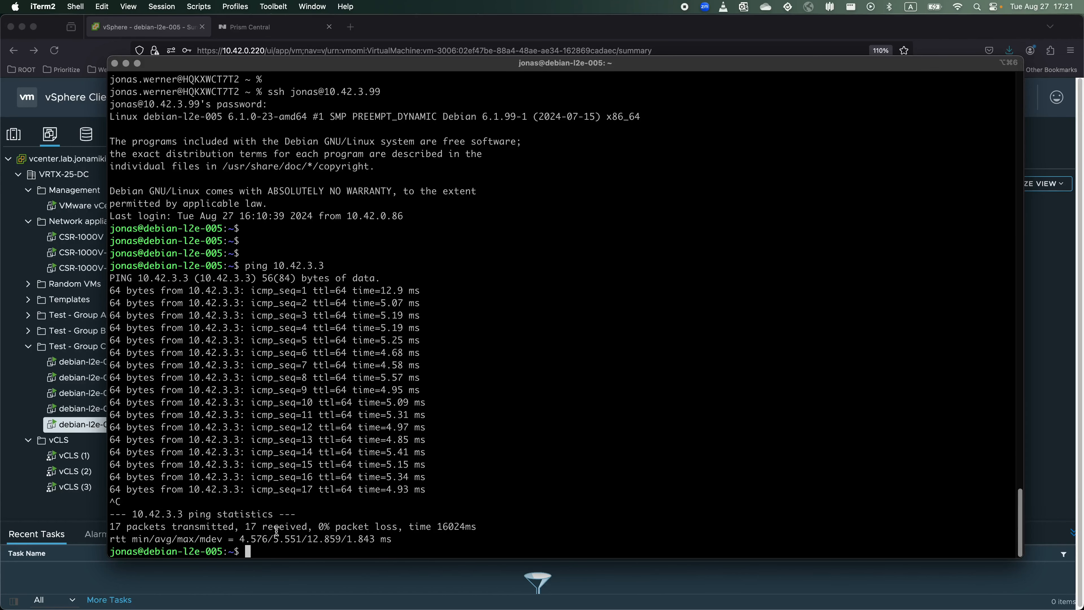
pyautogui.hotkey('ctrl', 'Left')
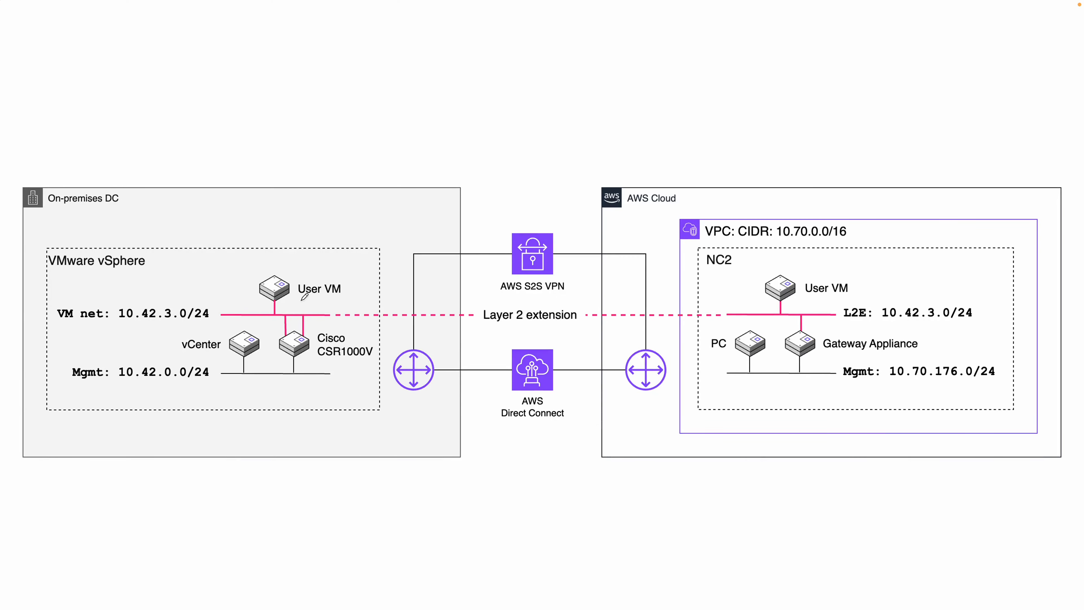
# Underline the on-prem User VM and Gateway Appliance labels, then clear the red annotations.
pyautogui.moveTo(299, 301); pyautogui.dragTo(334, 301)
pyautogui.moveTo(826, 354); pyautogui.dragTo(901, 355)
pyautogui.moveTo(791, 327)
pyautogui.mouseDown()
pyautogui.moveTo(795, 319)
pyautogui.moveTo(811, 327)
pyautogui.moveTo(790, 316)
pyautogui.mouseUp()
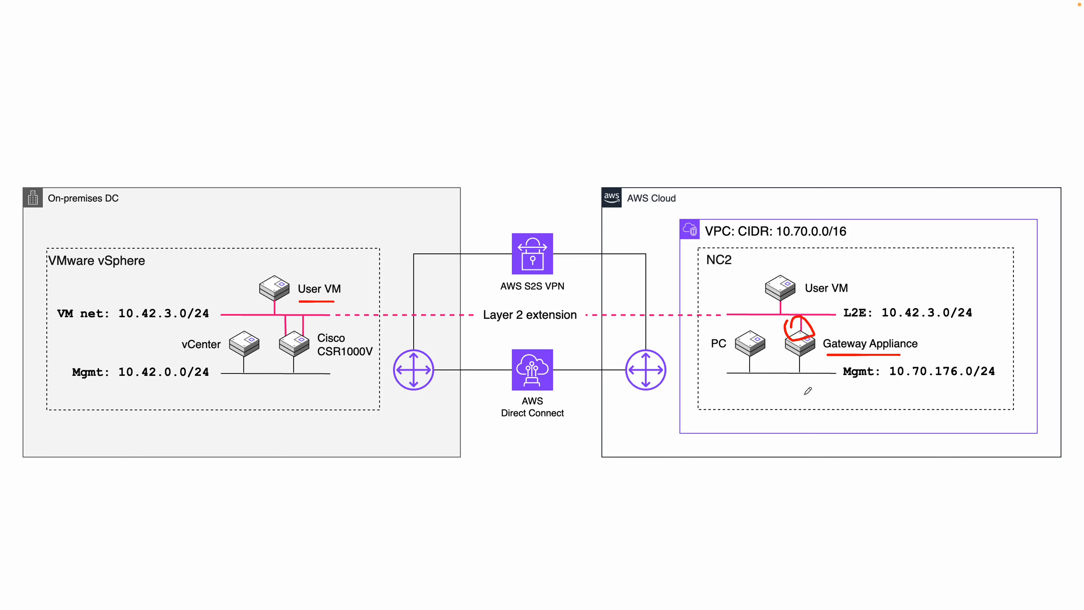
pyautogui.press('Delete')
# Circle the on-prem and NC2 User VMs and underline the Layer 2 extension label.
pyautogui.moveTo(240, 268)
pyautogui.mouseDown()
pyautogui.moveTo(257, 258)
pyautogui.moveTo(344, 309)
pyautogui.moveTo(260, 267)
pyautogui.moveTo(257, 276)
pyautogui.mouseUp()
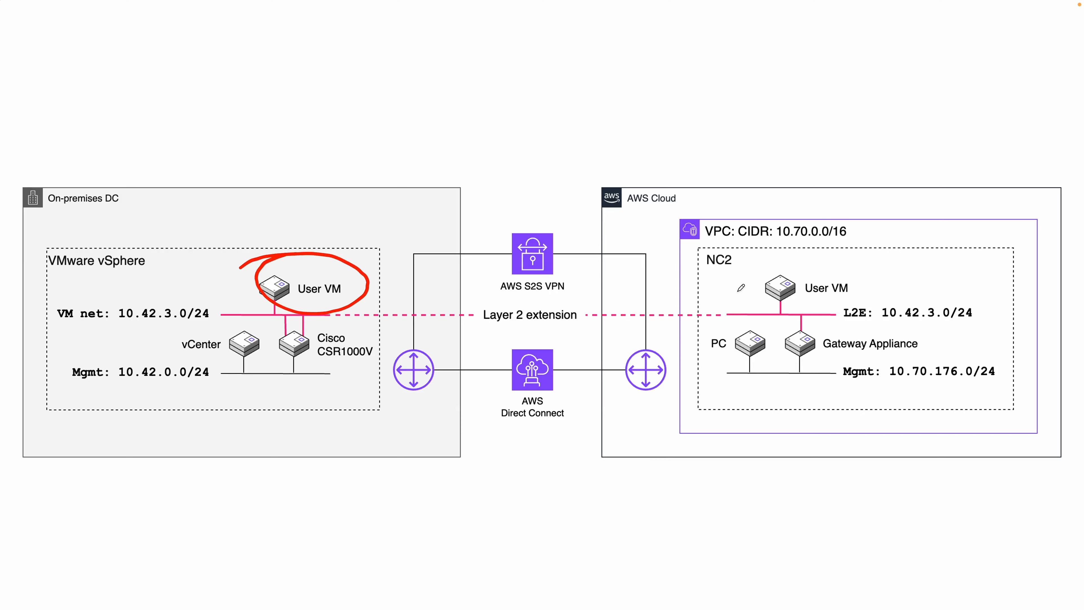
pyautogui.moveTo(755, 273)
pyautogui.mouseDown()
pyautogui.moveTo(766, 262)
pyautogui.moveTo(878, 283)
pyautogui.moveTo(745, 276)
pyautogui.moveTo(794, 258)
pyautogui.mouseUp()
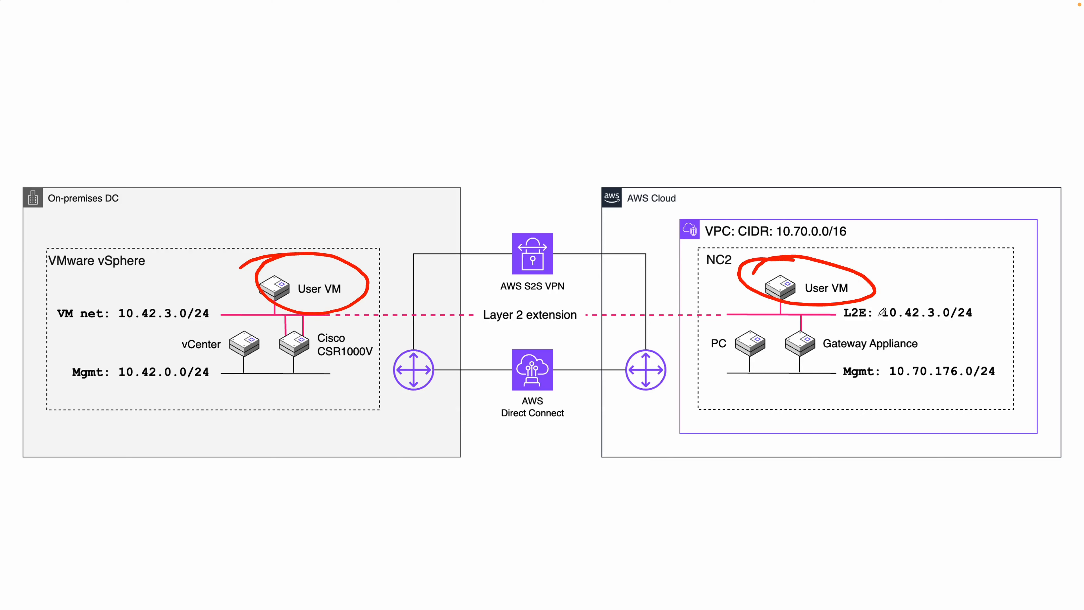
pyautogui.click(487, 328)
pyautogui.moveTo(516, 328); pyautogui.dragTo(555, 331)
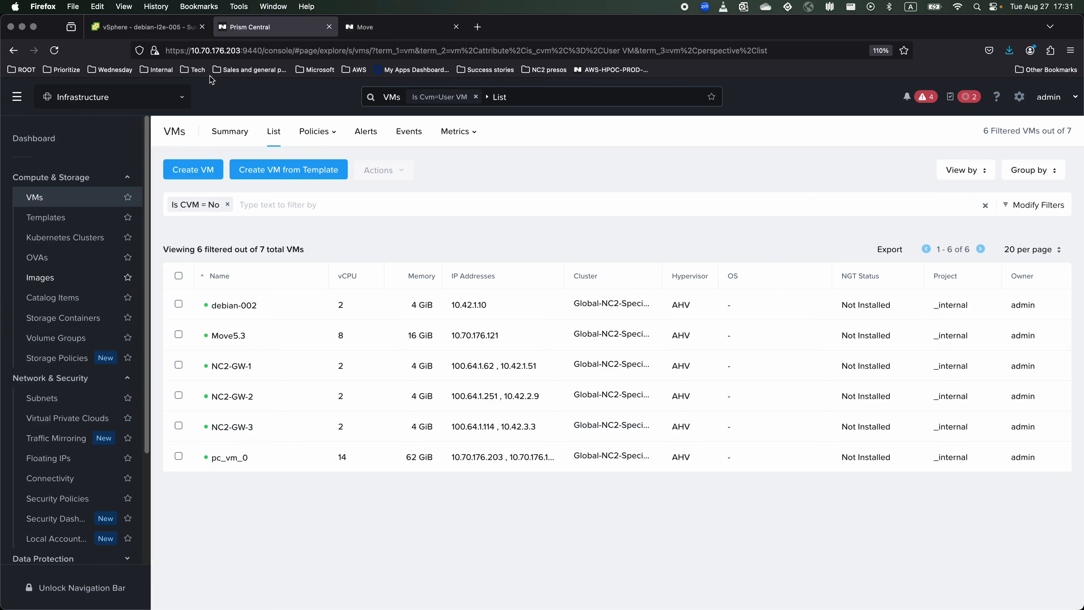
# Check debian-l2e-004's IP 10.42.3.98 in vSphere Client, then show the Nutanix Move dashboard with plan aaa.
pyautogui.click(167, 30)
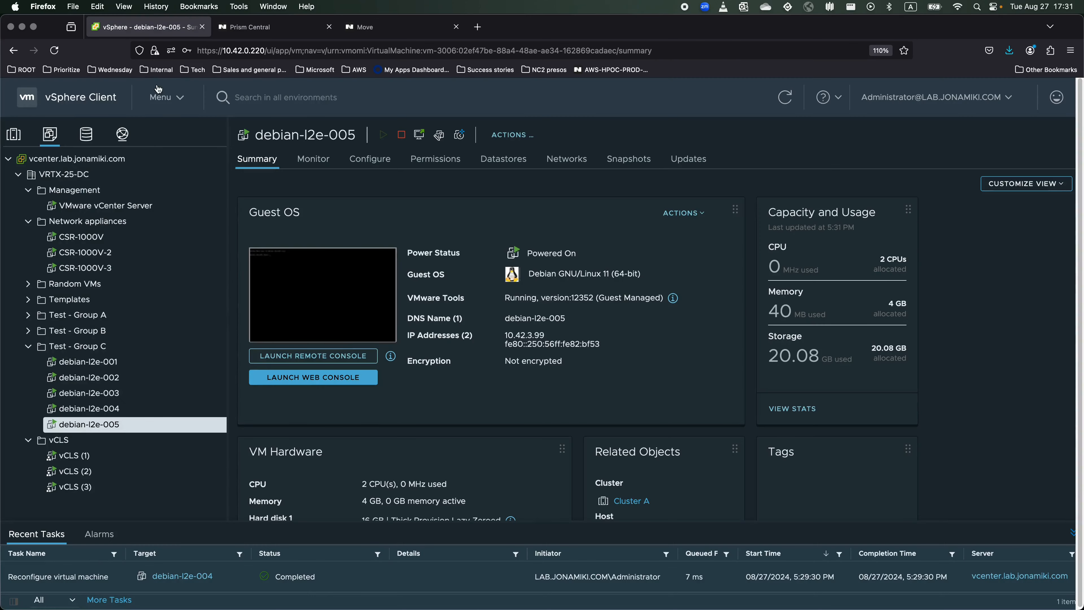
pyautogui.click(109, 409)
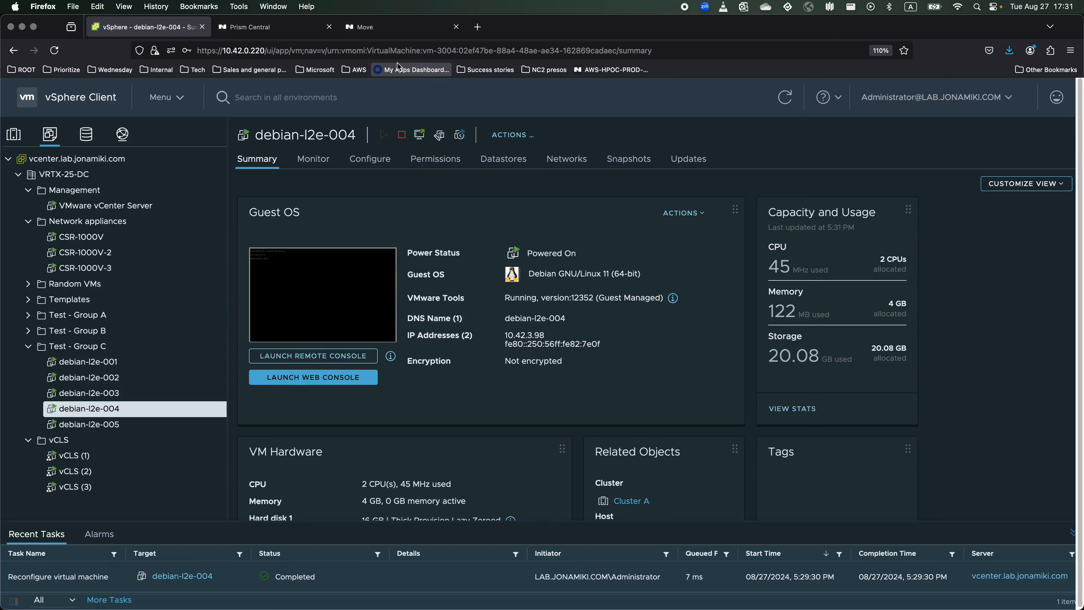
pyautogui.click(390, 30)
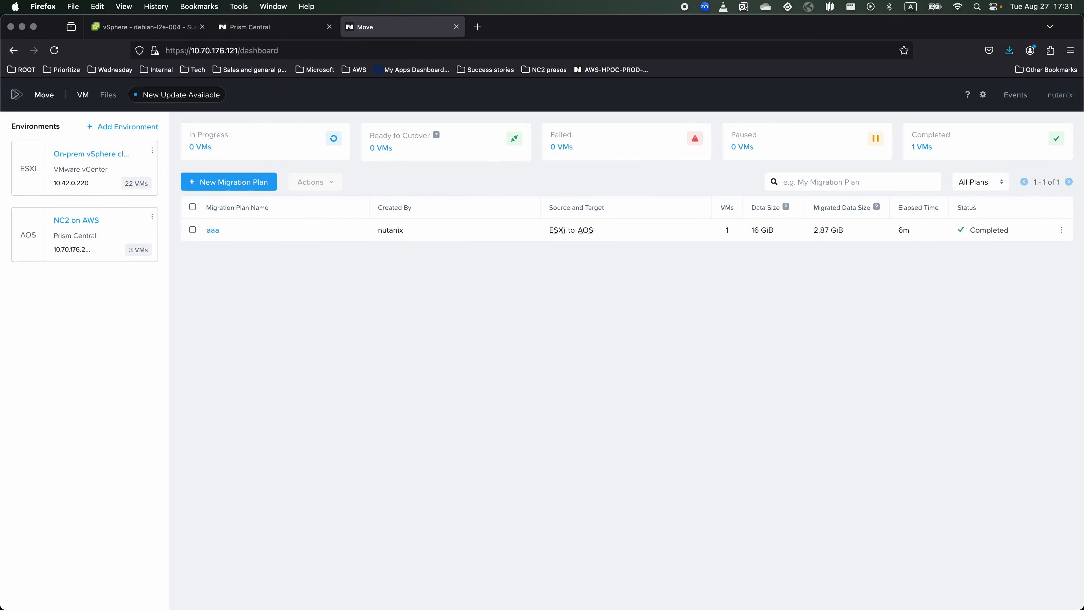
# Set the Nutanix Move browser page zoom to 110%.
pyautogui.click(1070, 50)
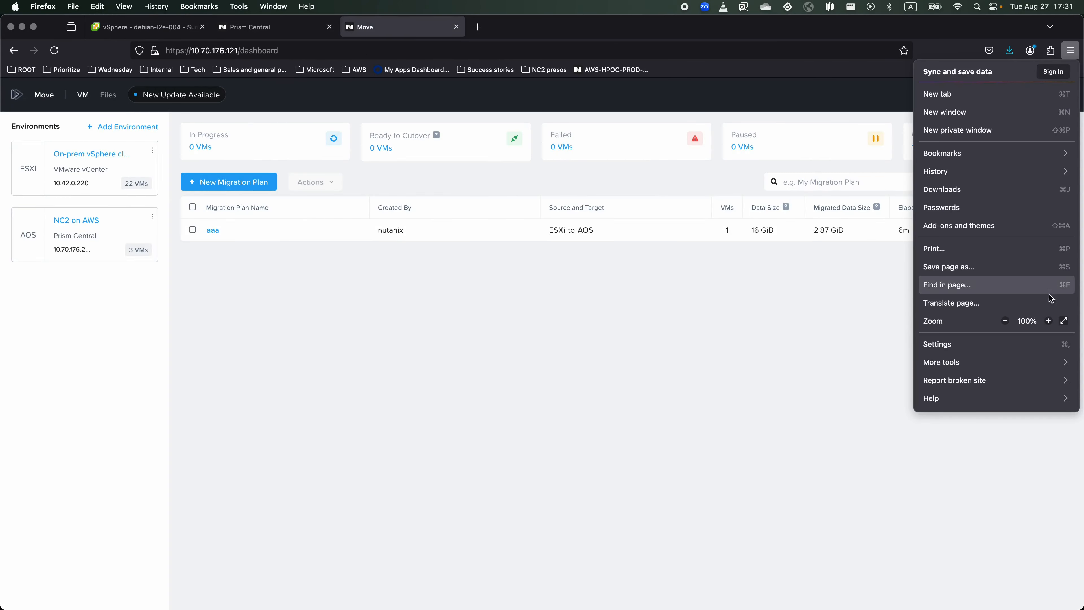
pyautogui.click(1048, 321)
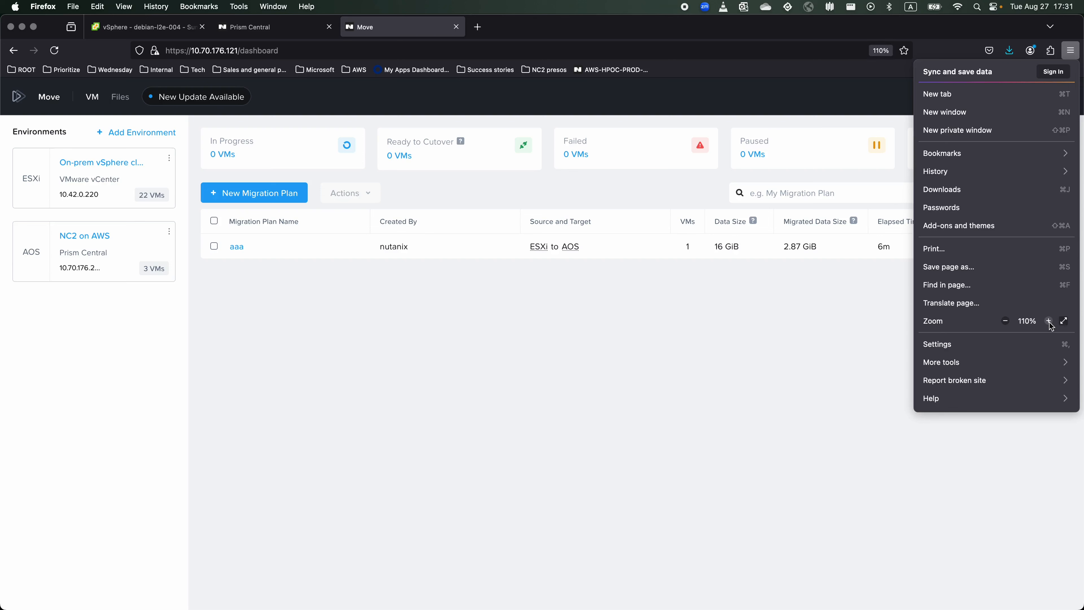
pyautogui.click(654, 221)
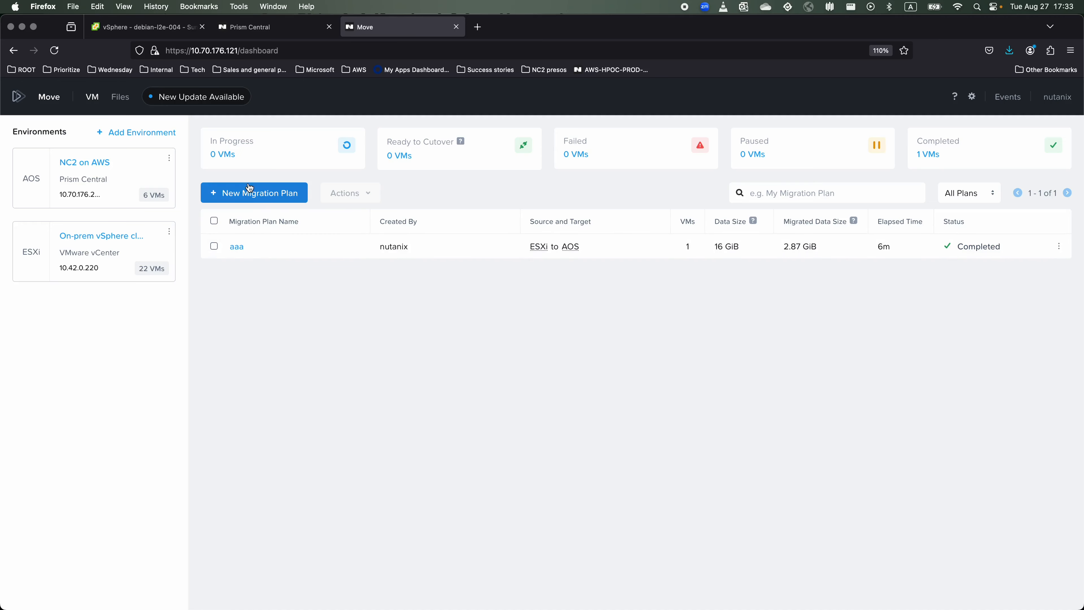
# Start a new migration plan named bbb.
pyautogui.click(282, 197)
pyautogui.write('bbb')
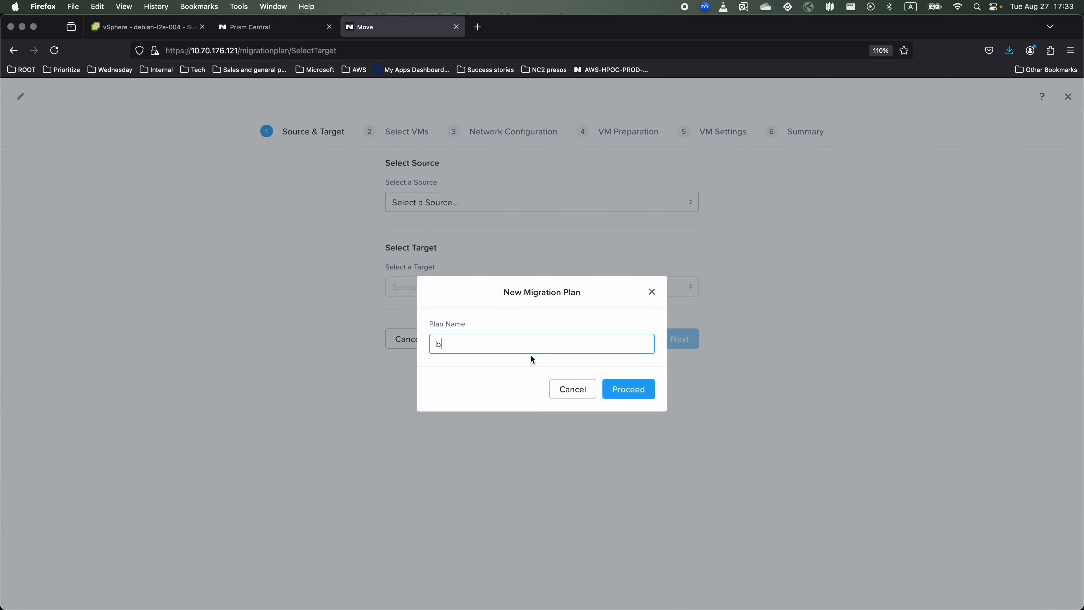
pyautogui.click(623, 389)
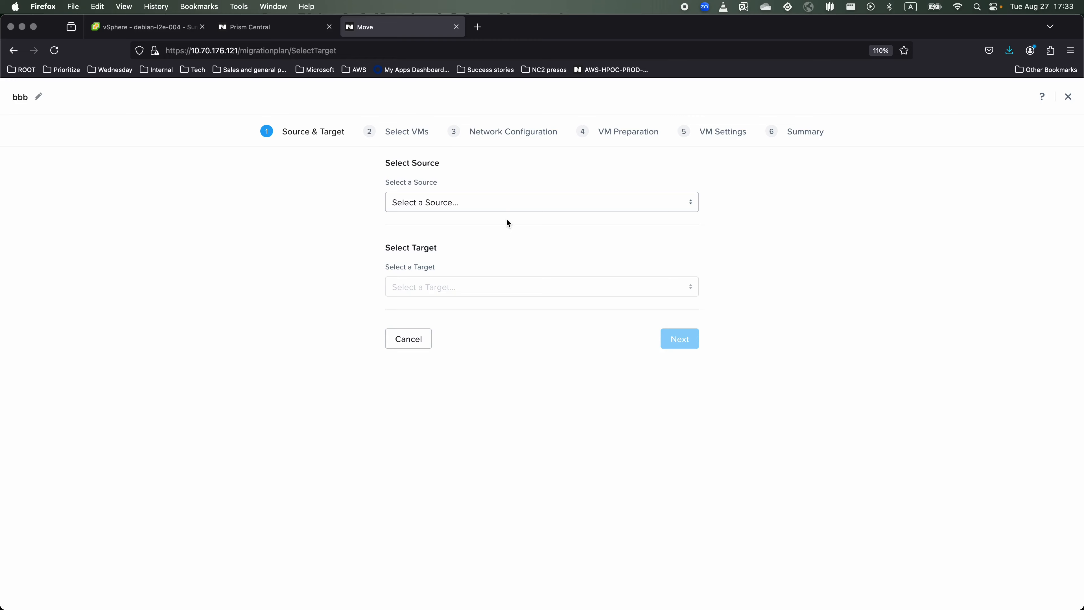
# Set source On-prem vSphere cluster, target NC2 on AWS, cluster Global-NC2-Specialists-qrzcfs-JWR, default container.
pyautogui.click(506, 202)
pyautogui.click(559, 247)
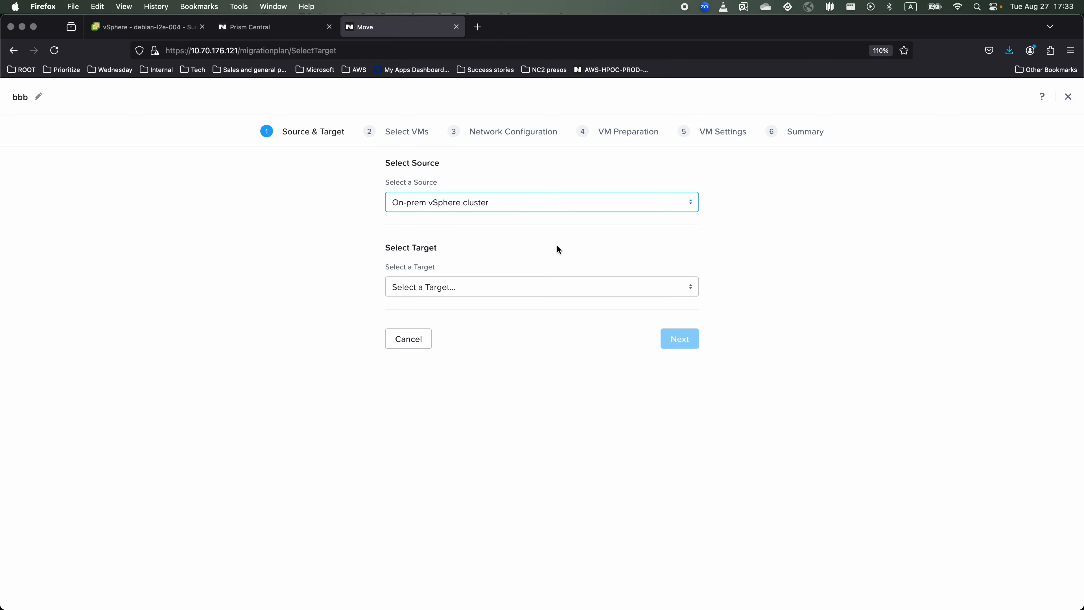
pyautogui.click(531, 287)
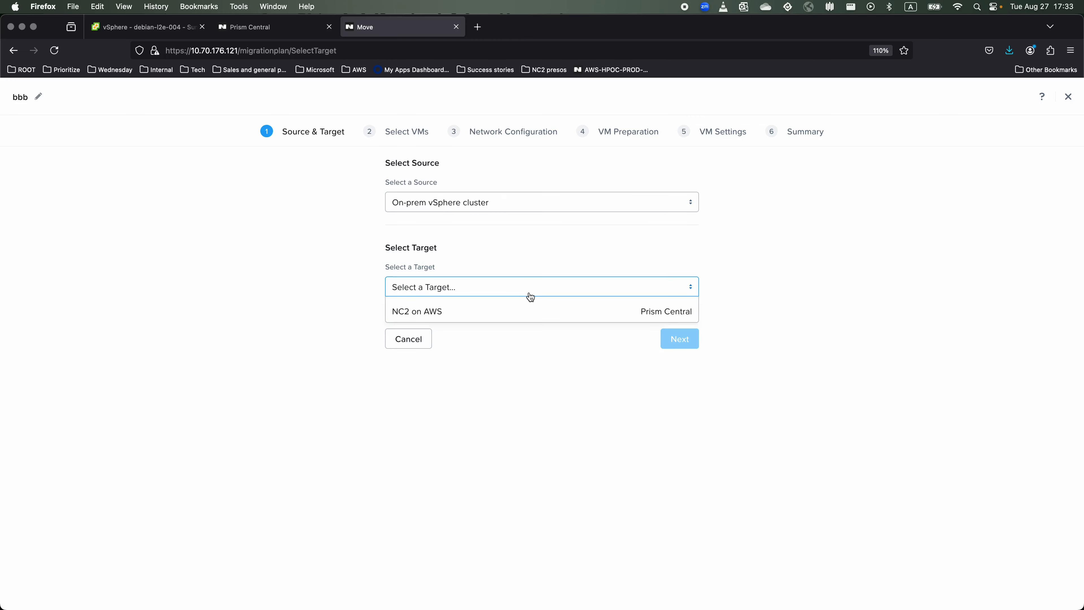
pyautogui.click(527, 315)
pyautogui.click(564, 380)
pyautogui.click(557, 402)
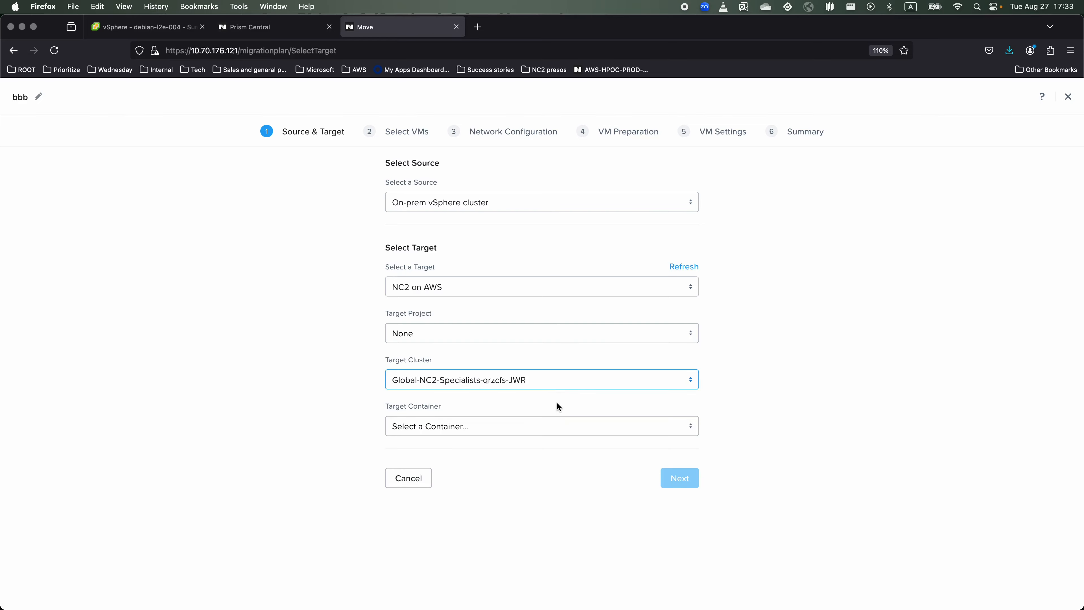
pyautogui.click(558, 427)
pyautogui.click(555, 449)
pyautogui.click(672, 478)
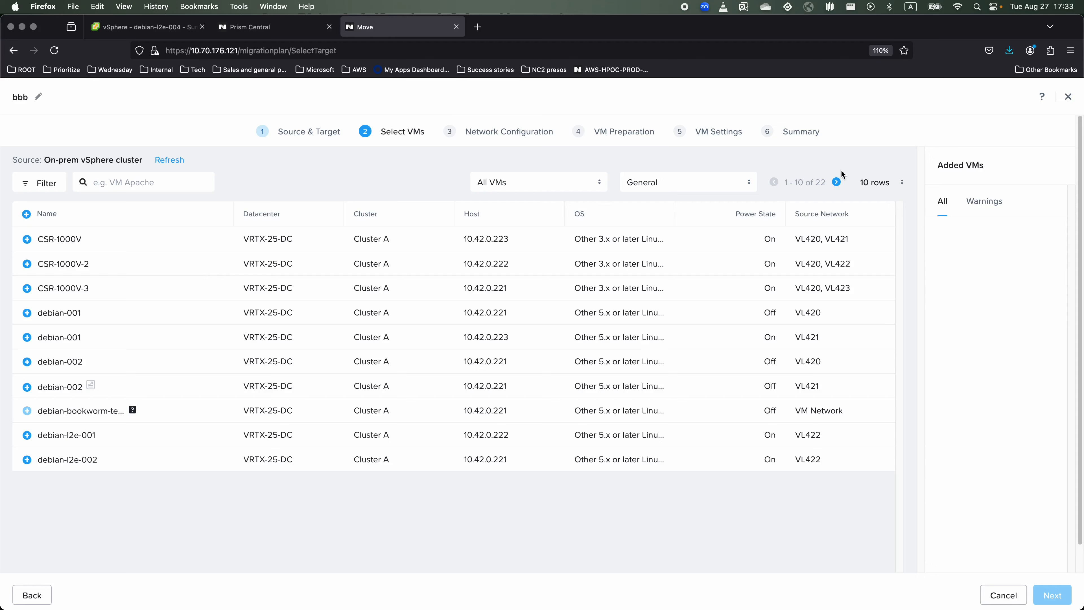
# Add debian-l2e-004 from the second page of VMs to plan bbb.
pyautogui.click(836, 182)
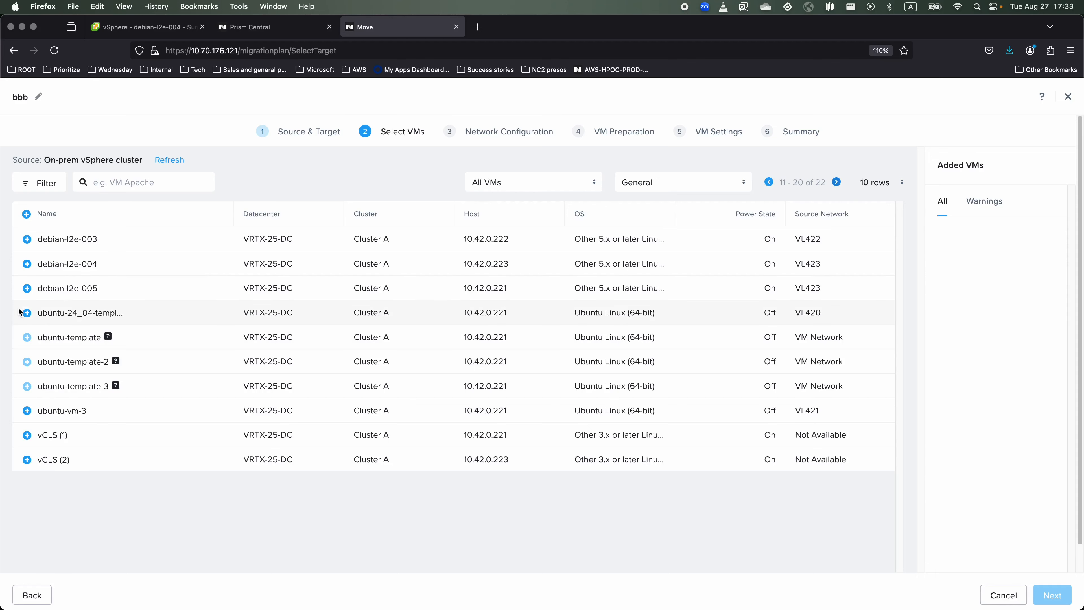
pyautogui.click(27, 263)
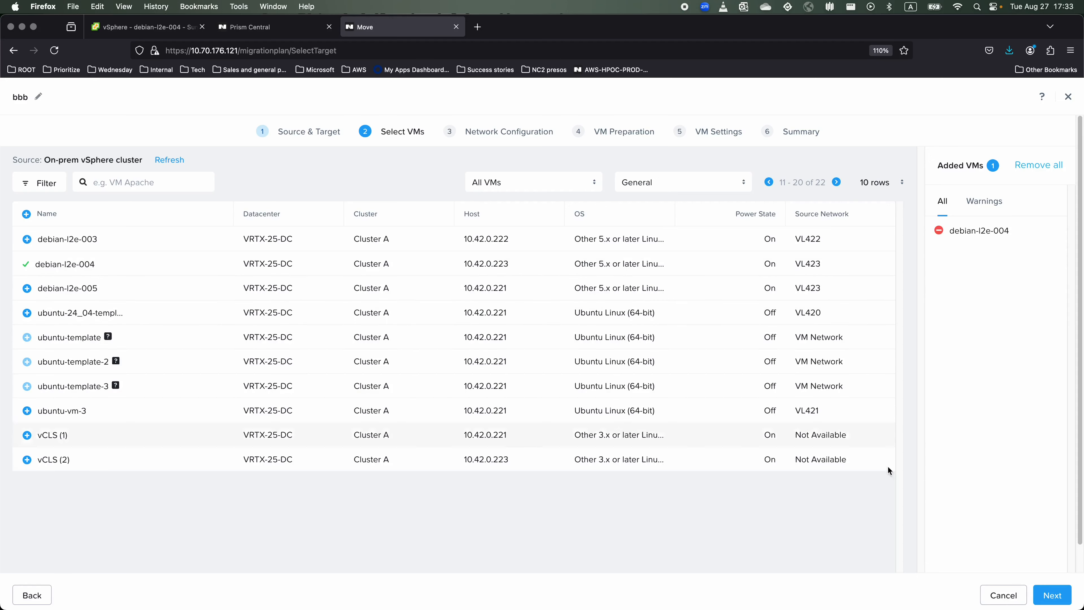
pyautogui.click(1042, 592)
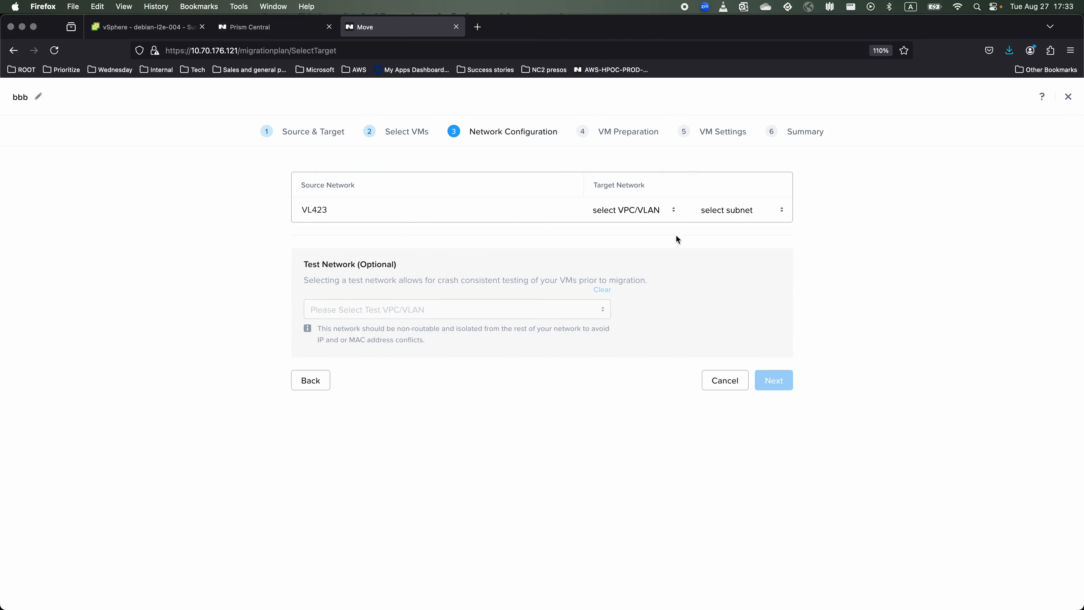
# Map the VL423 network to target VPC-C, subnet VPC-C Subnet 1.
pyautogui.click(652, 217)
pyautogui.click(604, 303)
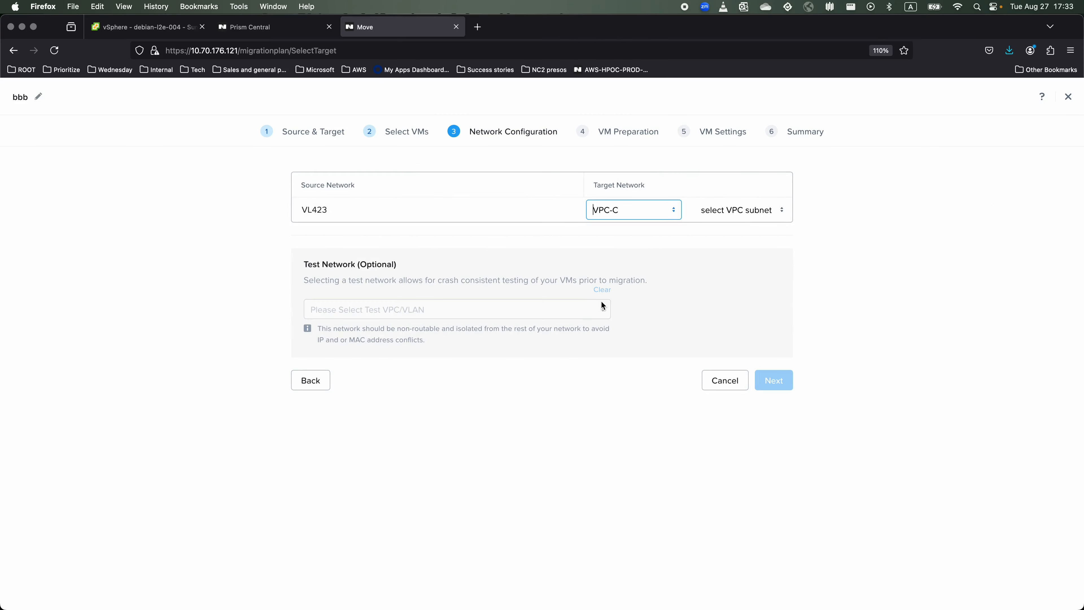
pyautogui.click(748, 210)
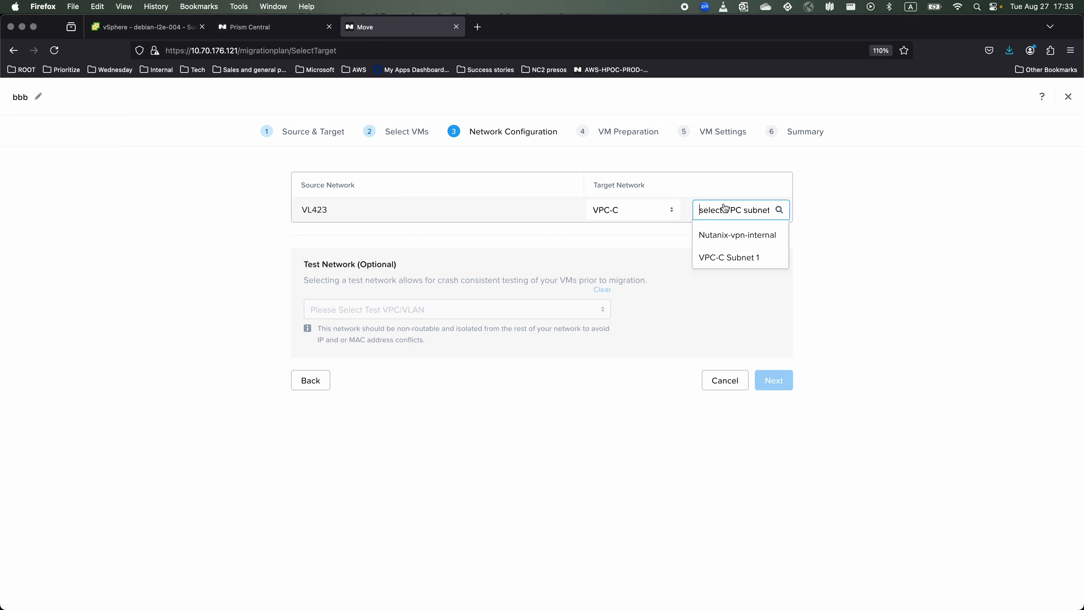
pyautogui.click(758, 258)
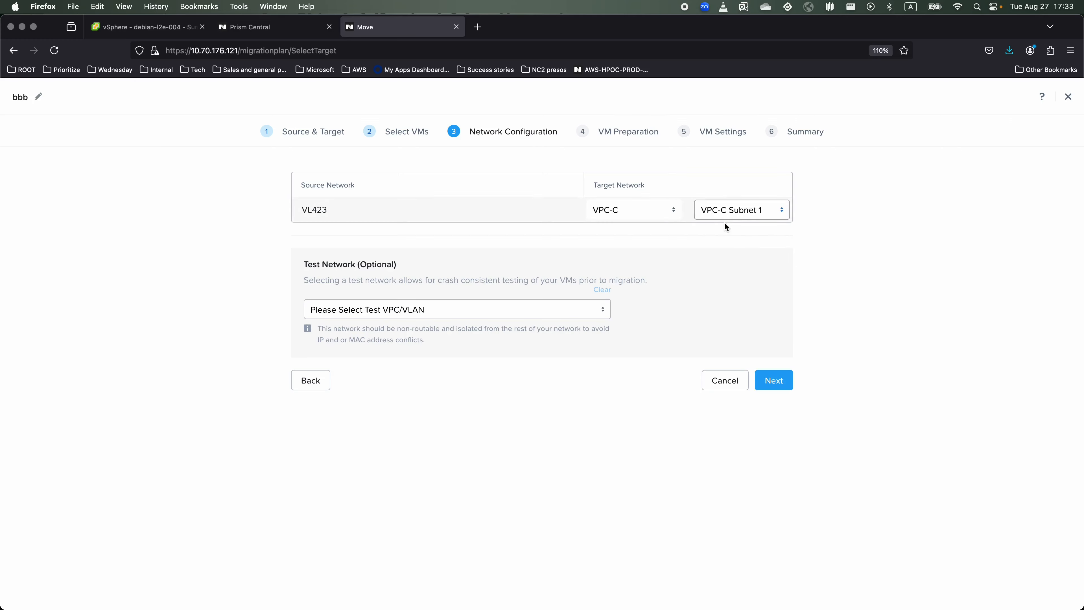
pyautogui.click(785, 383)
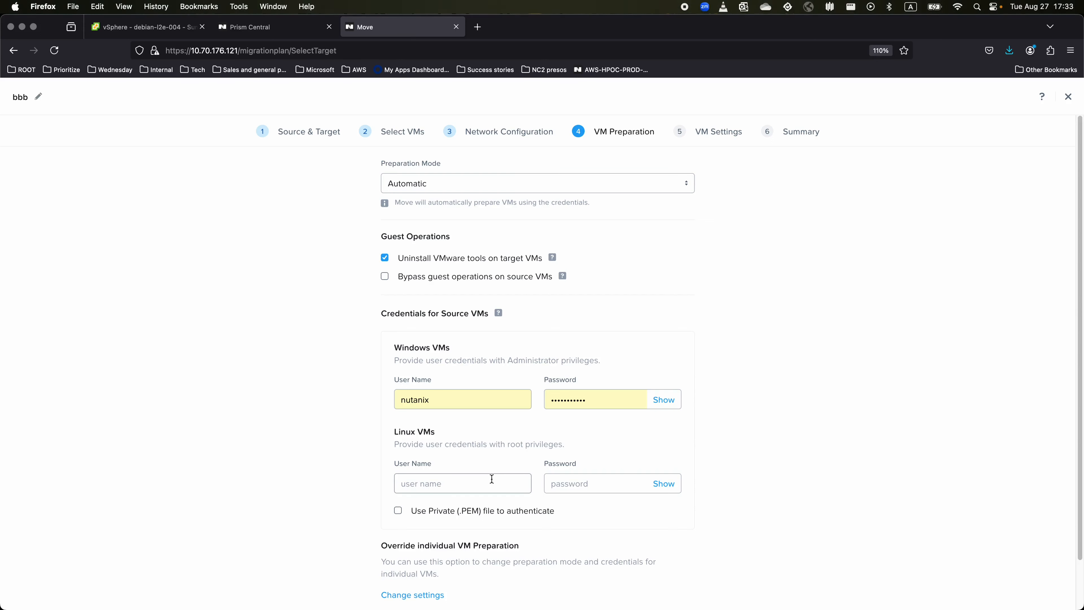
# Enter user root and its password for Linux VMs, keeping default VM settings through to Summary.
pyautogui.write('root')
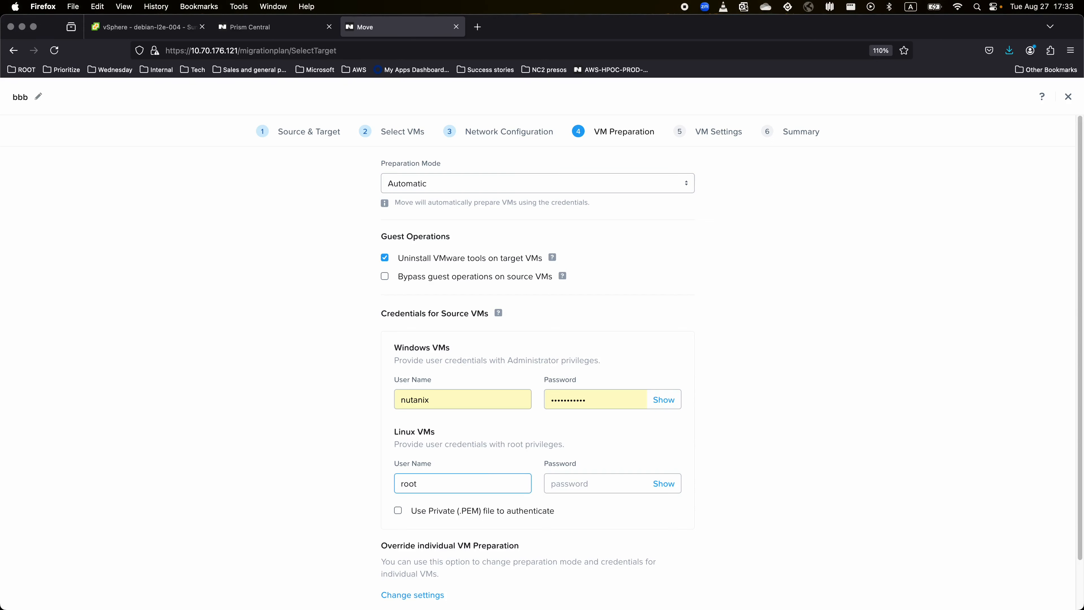
pyautogui.press('Tab')
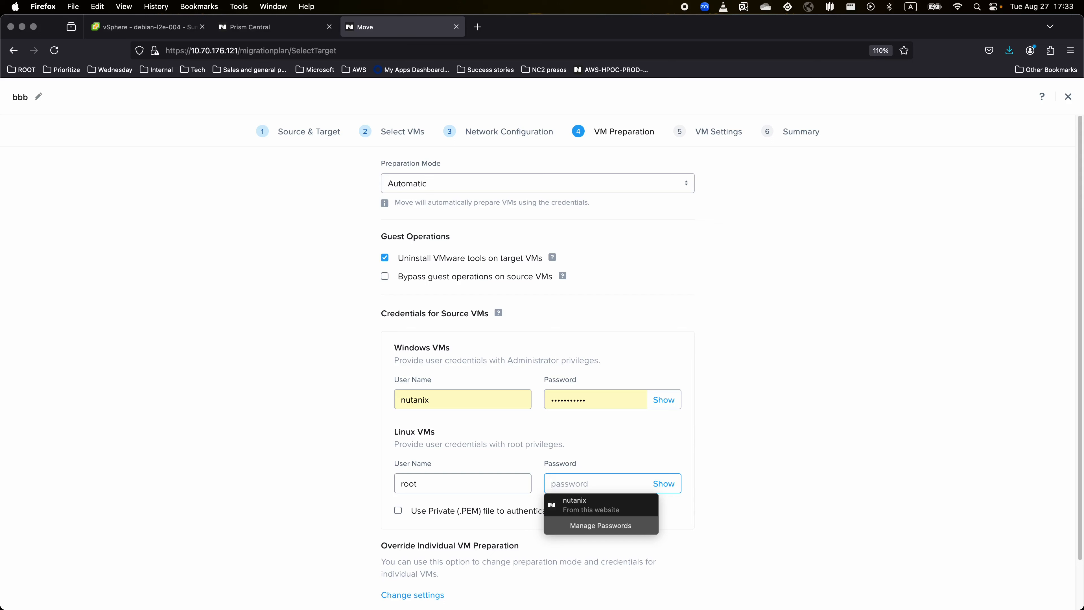
pyautogui.write('•••••••••••')
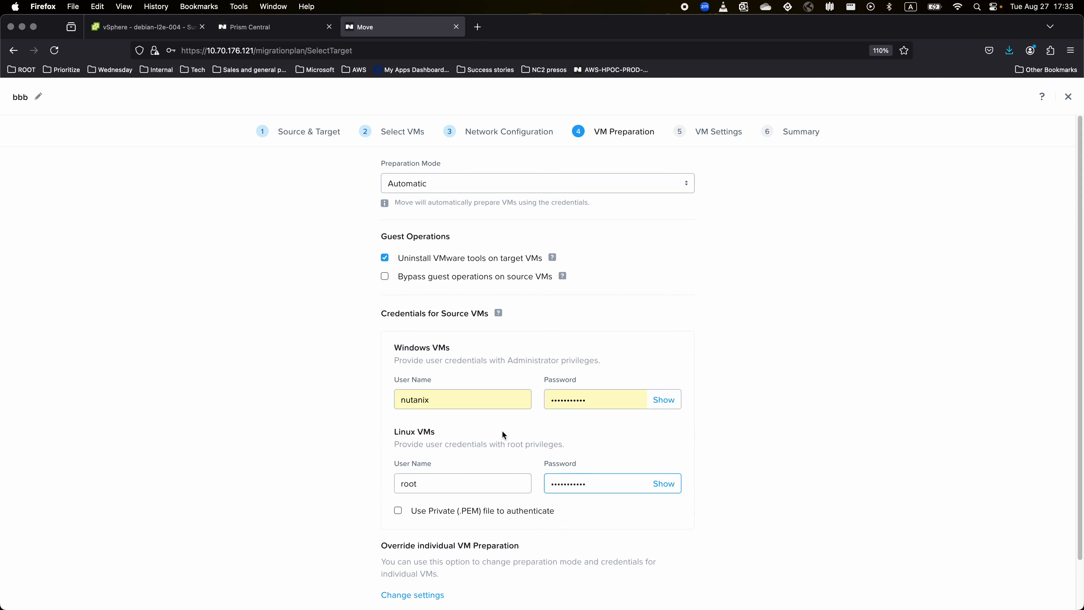
pyautogui.scroll(-2, 734, 363)
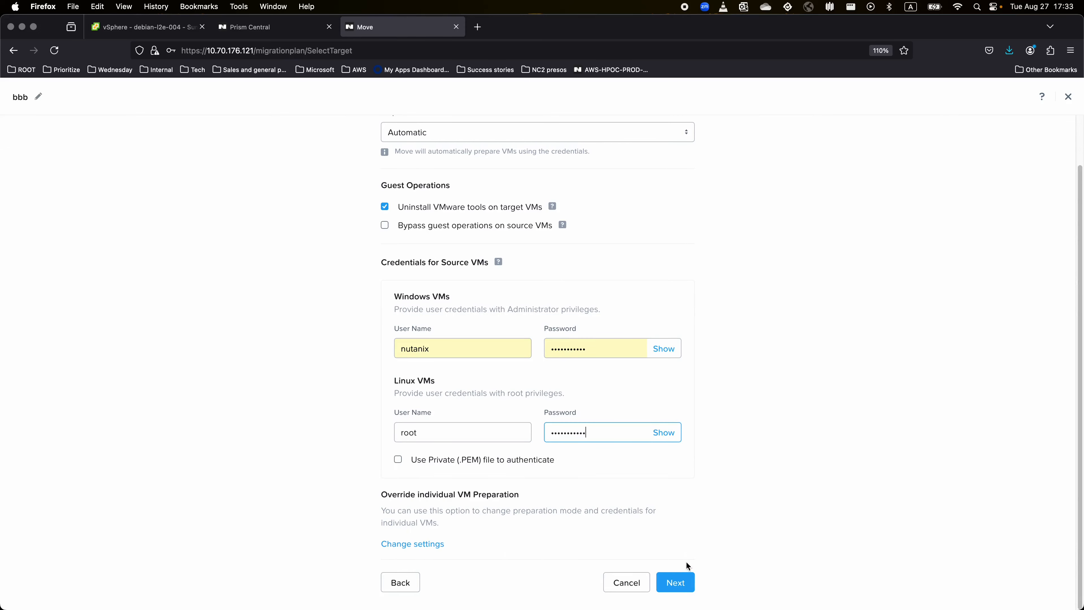
pyautogui.click(680, 580)
pyautogui.scroll(-3, 767, 434)
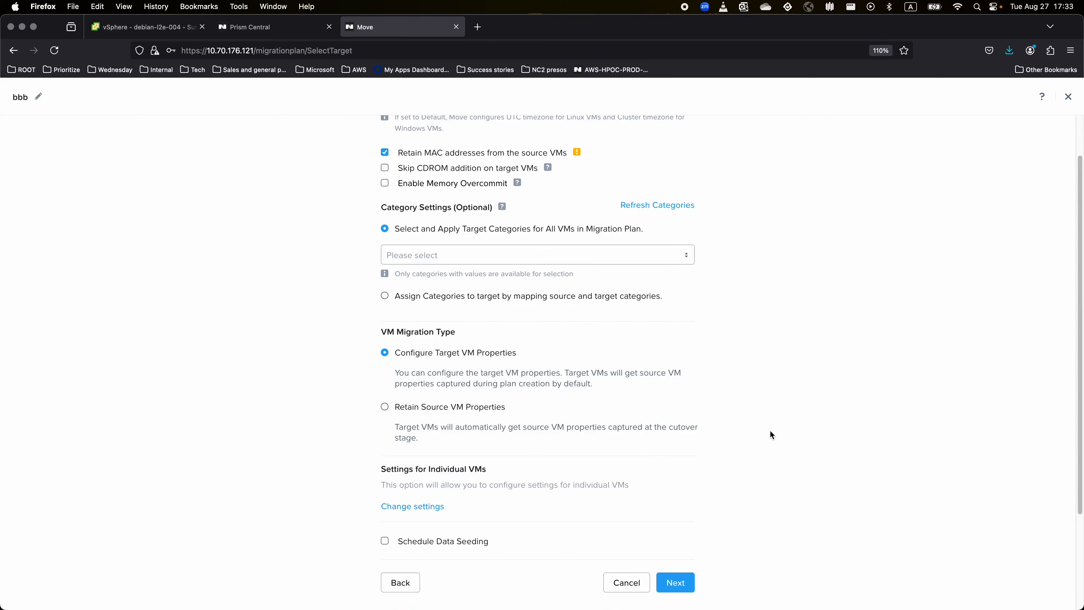
pyautogui.click(676, 592)
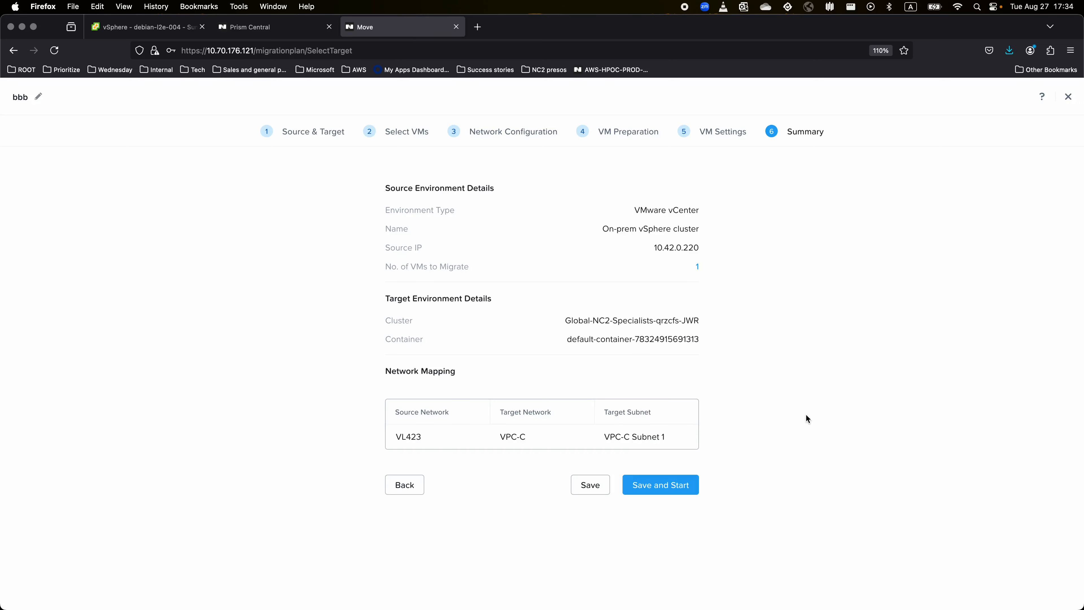
# Save and start plan bbb, then list in-progress VMs filtered to All VMs.
pyautogui.click(681, 486)
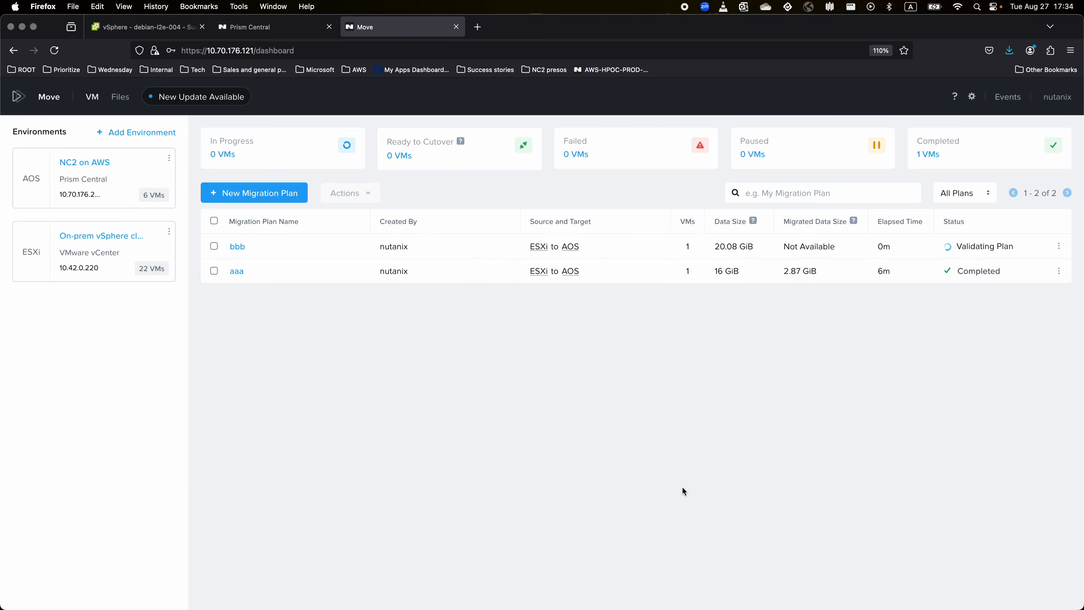
pyautogui.click(225, 156)
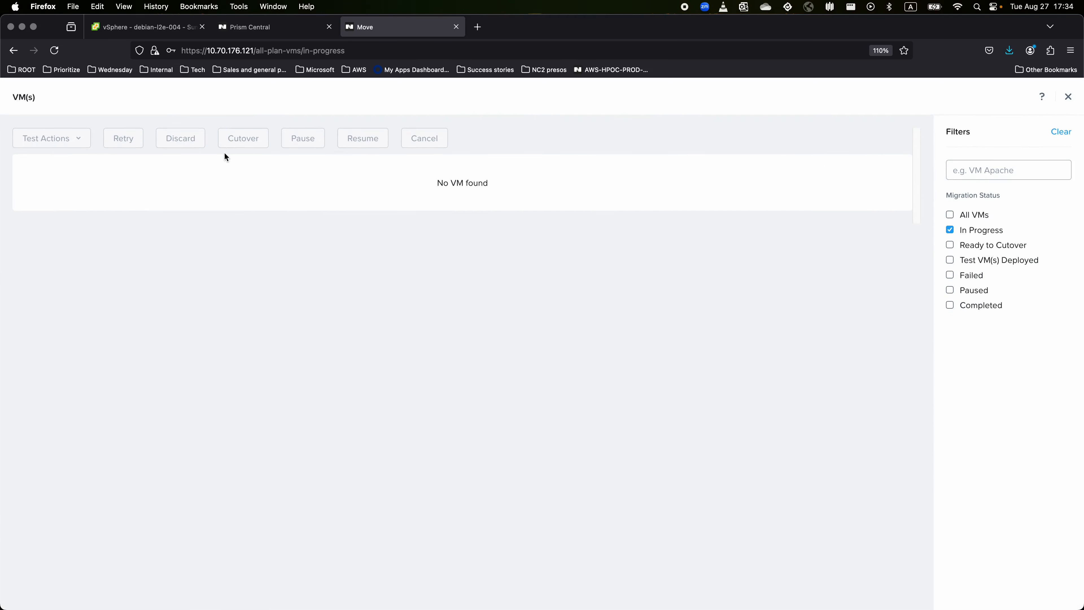
pyautogui.click(951, 216)
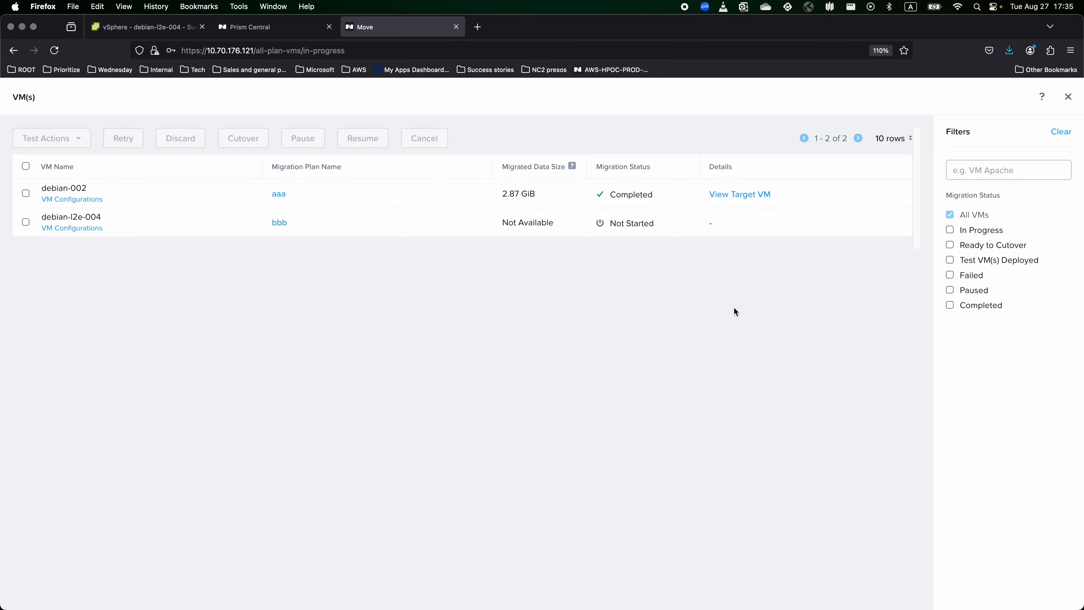
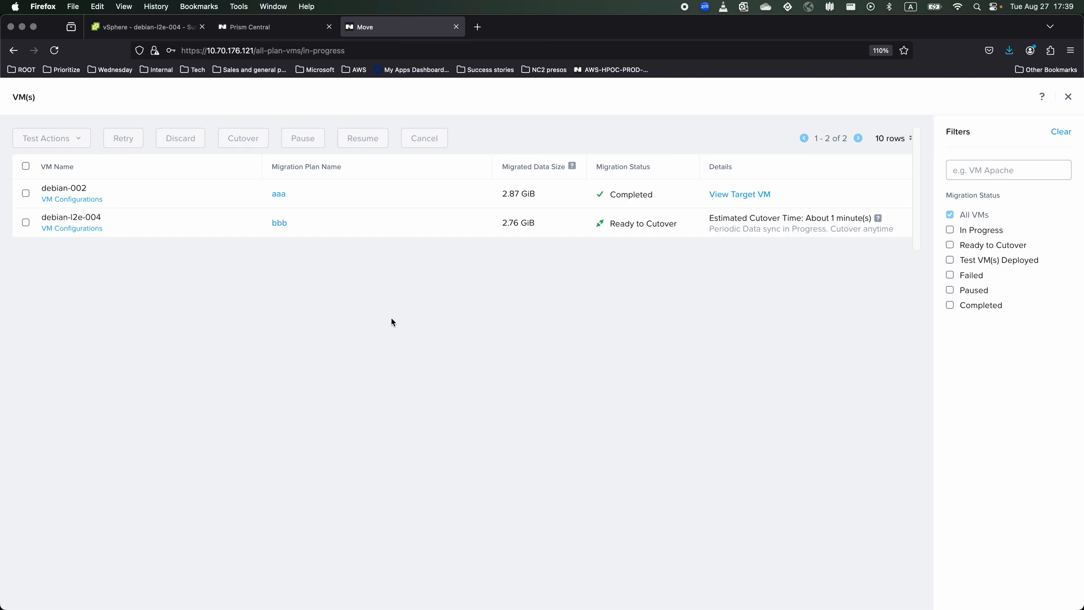
# Select debian-l2e-004 and confirm its cutover so it moves to Source VM Cleanup.
pyautogui.click(26, 222)
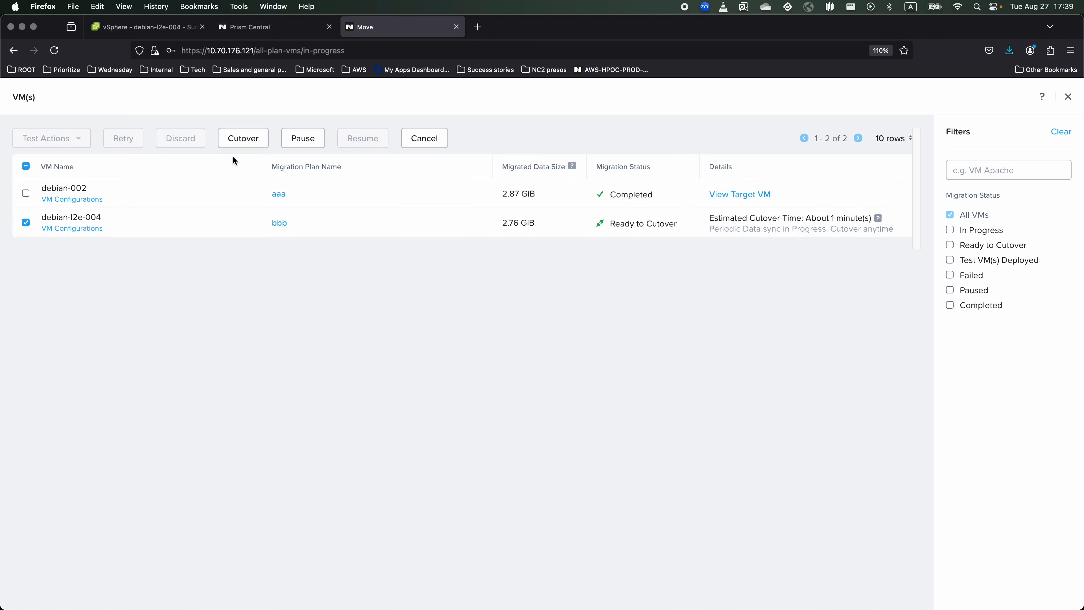
pyautogui.click(247, 141)
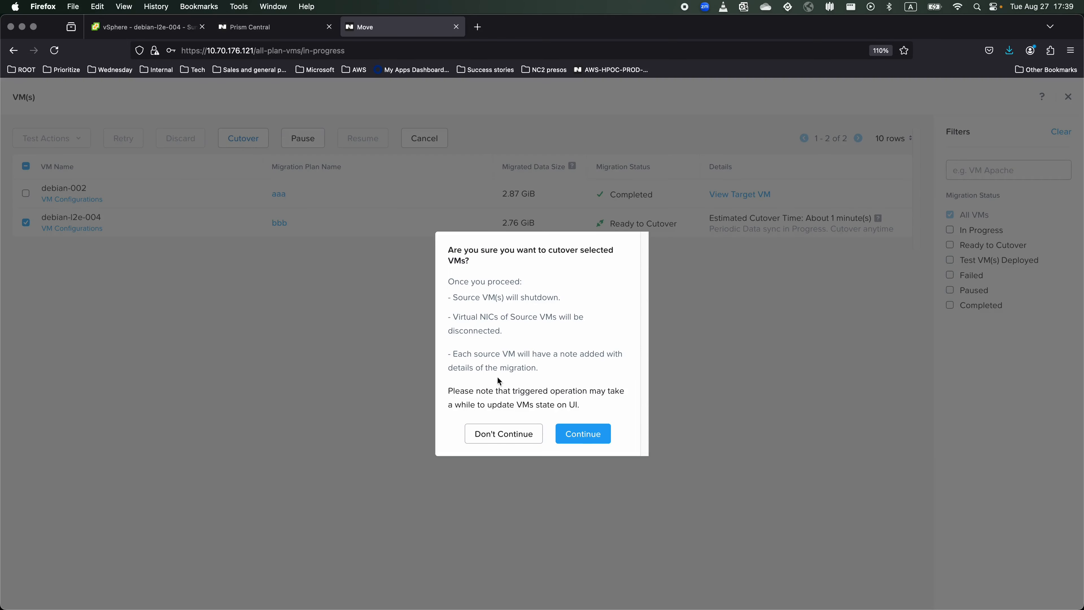
pyautogui.click(564, 431)
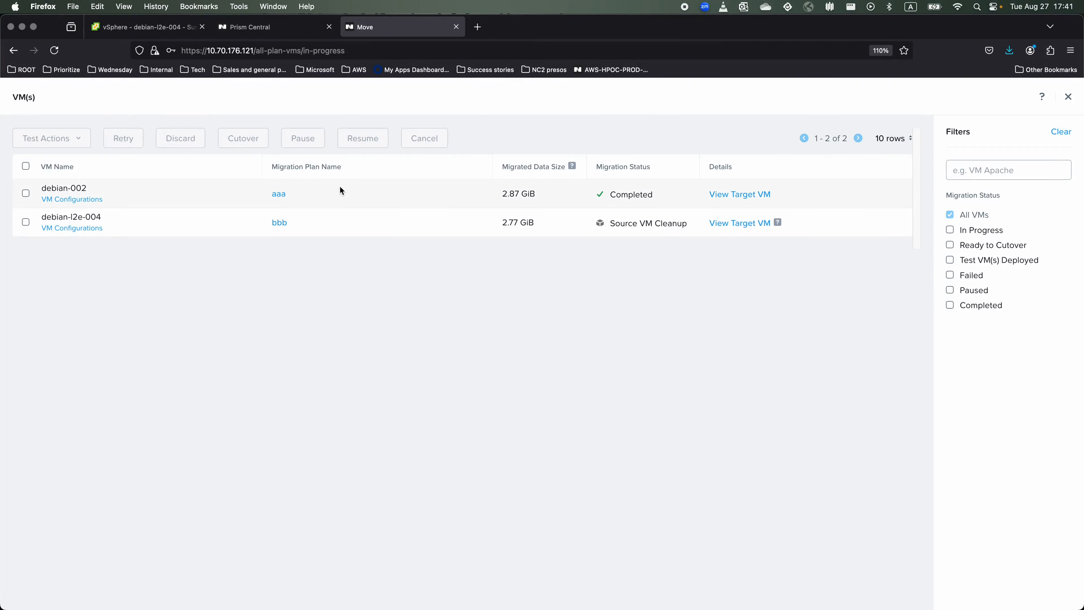
# Check Prism Central's VM list for debian-l2e-004 running on AHV with IP 10.42.3.106.
pyautogui.click(273, 27)
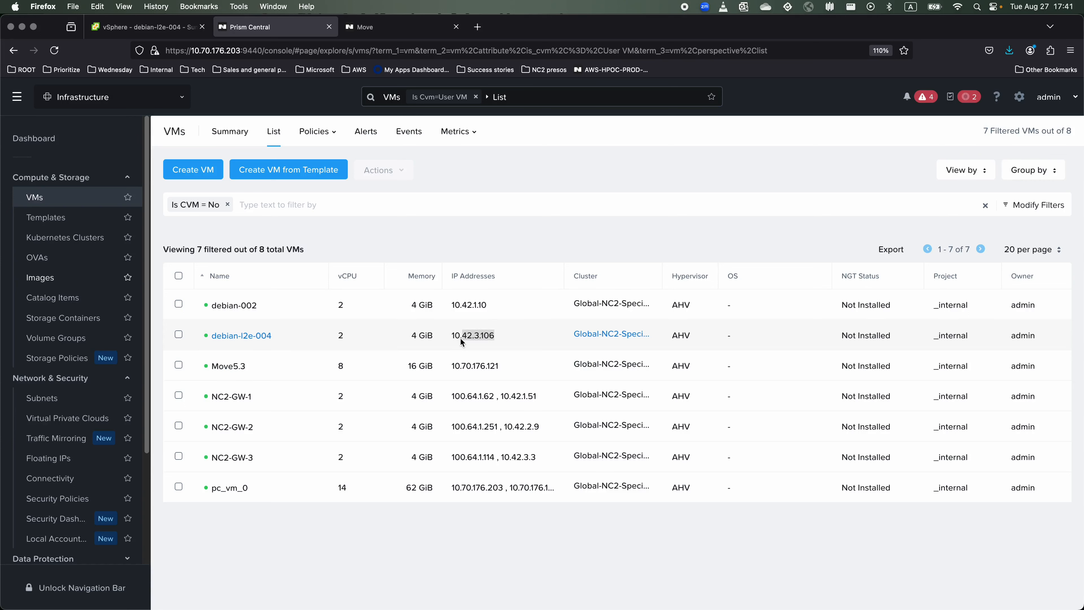
pyautogui.click(520, 339)
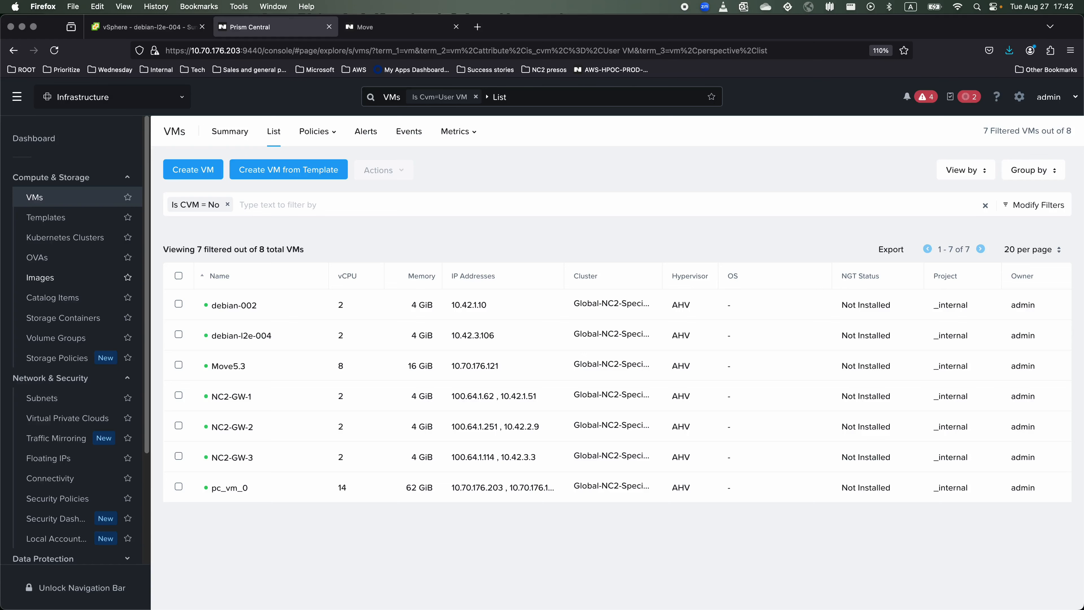
# On debian-l2e-005, clear the terminal and list its network addresses with ip addr.
pyautogui.press('super+Tab')
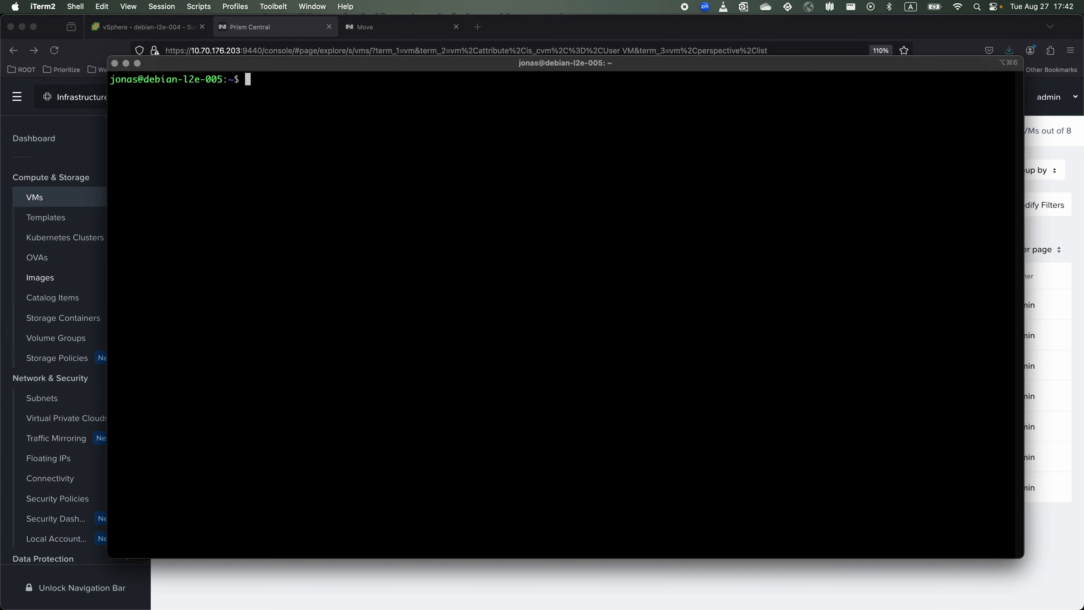
pyautogui.press('Return')
pyautogui.press('Return')
pyautogui.press('Return')
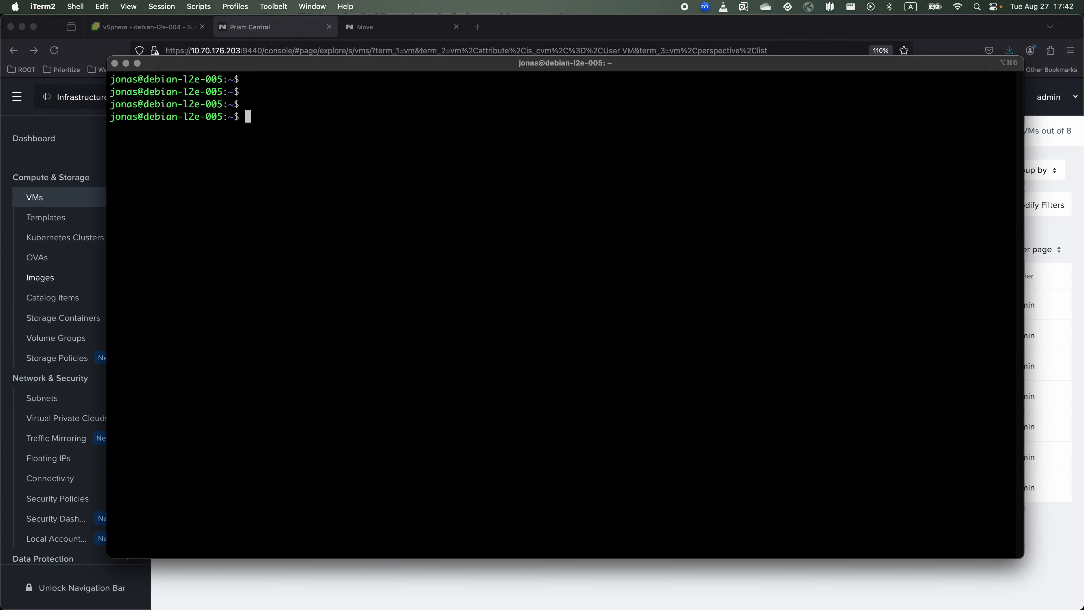
pyautogui.write('ifconfig')
pyautogui.press('Return')
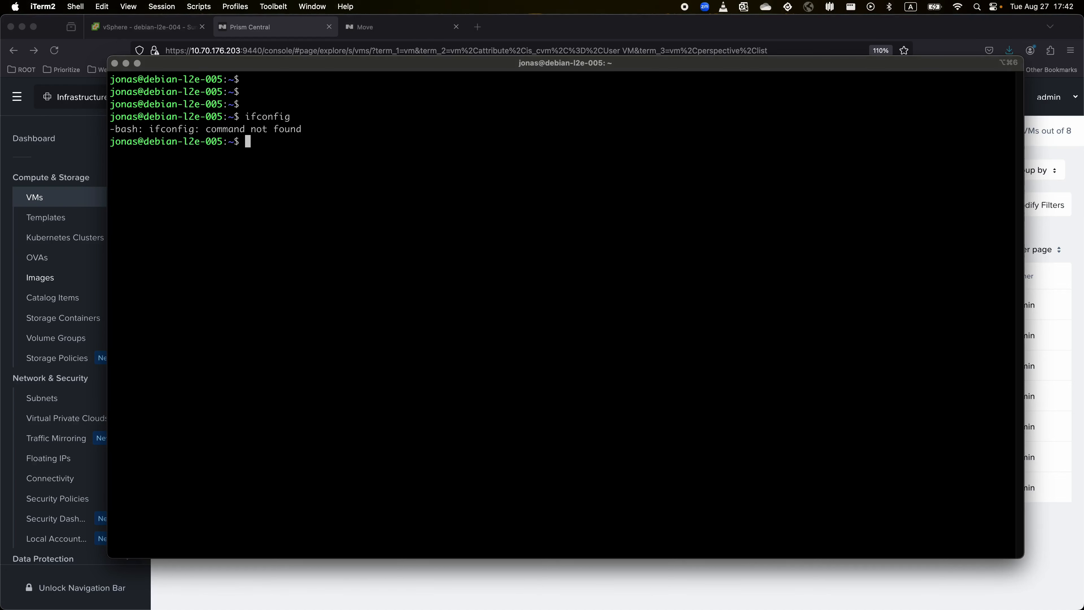
pyautogui.press('Return')
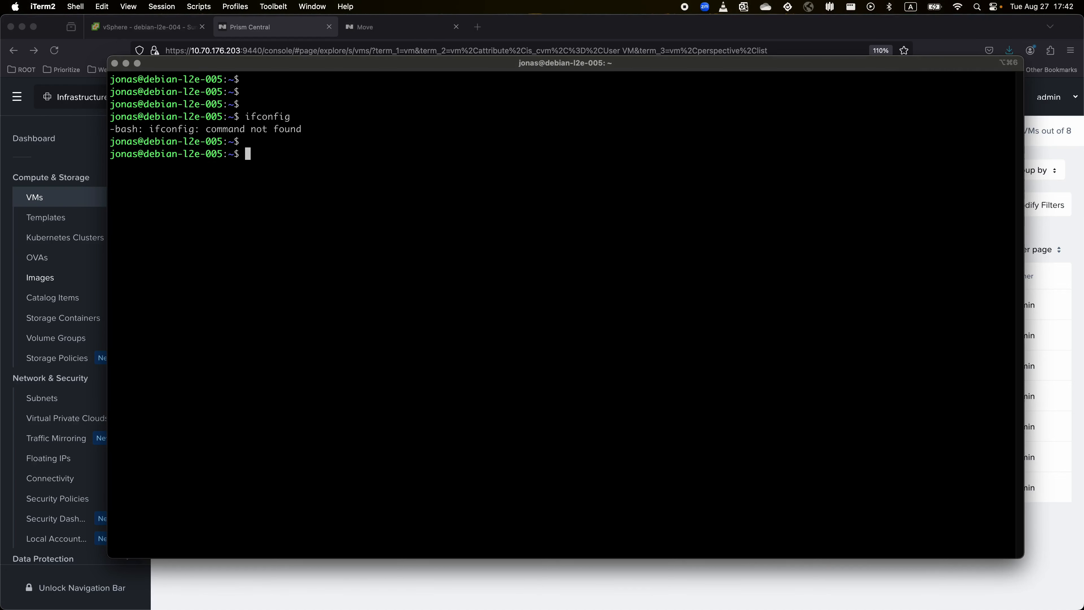
pyautogui.write('clear')
pyautogui.press('Return')
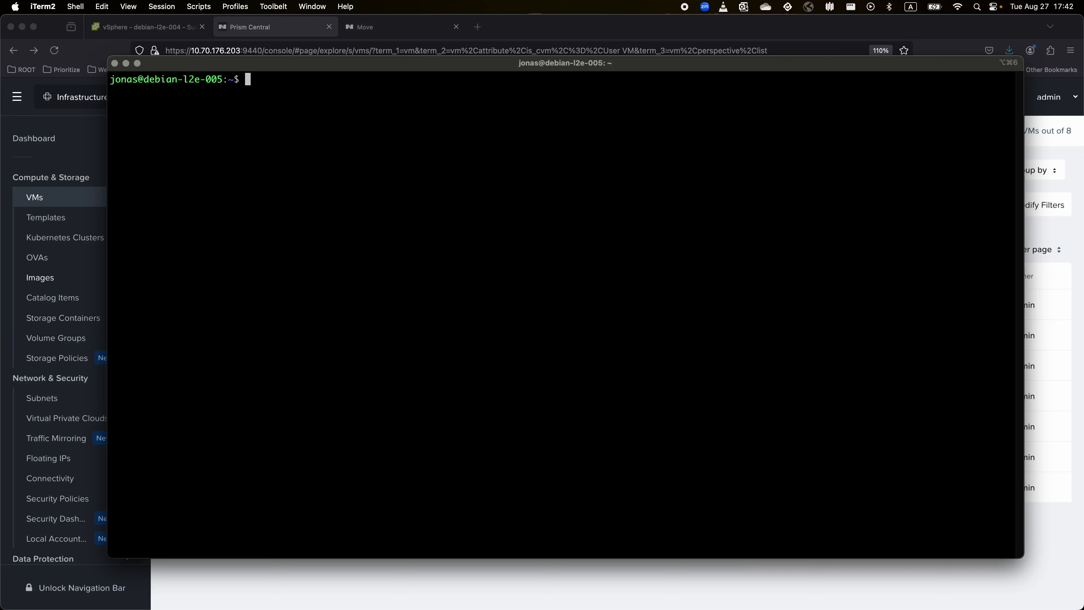
pyautogui.press('Return')
pyautogui.press('Return')
pyautogui.write('ip addr')
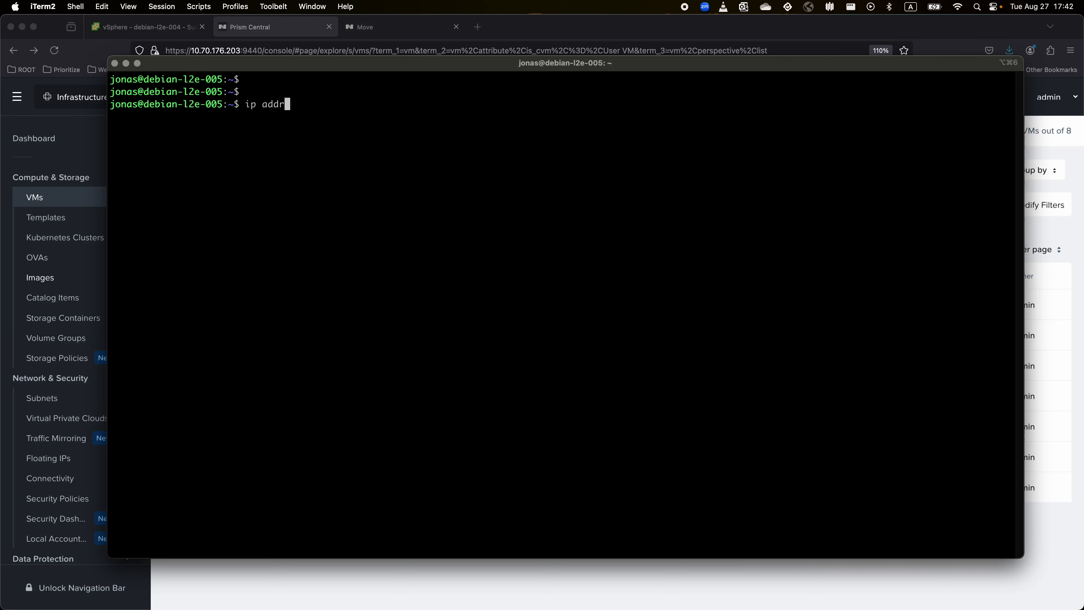
pyautogui.press('Return')
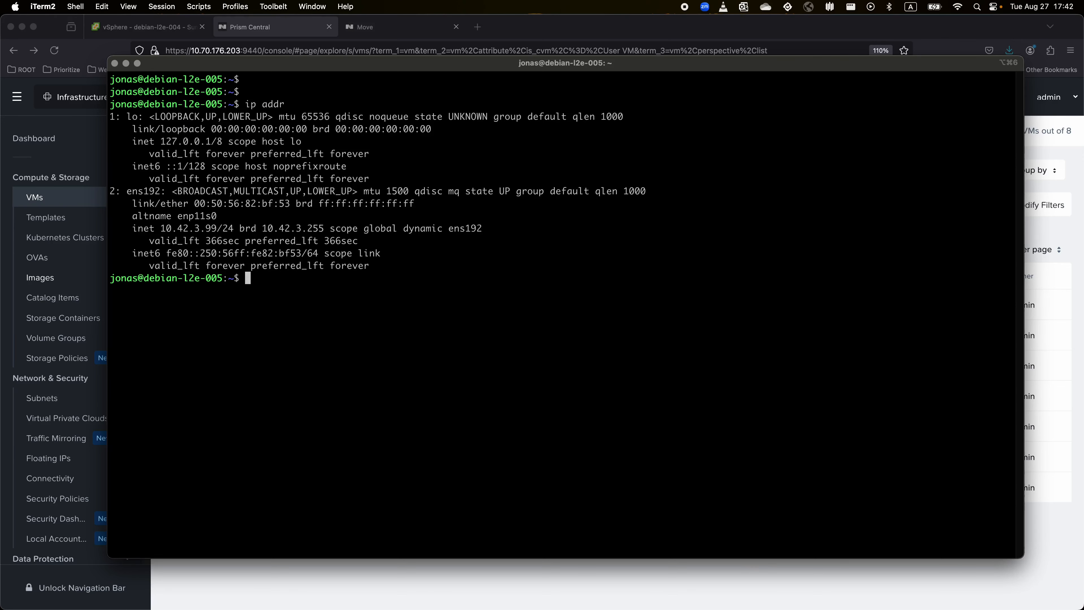
# Ping 10.42.3.106 until 13 of 13 packets return with 0% loss, then stop.
pyautogui.press('Return')
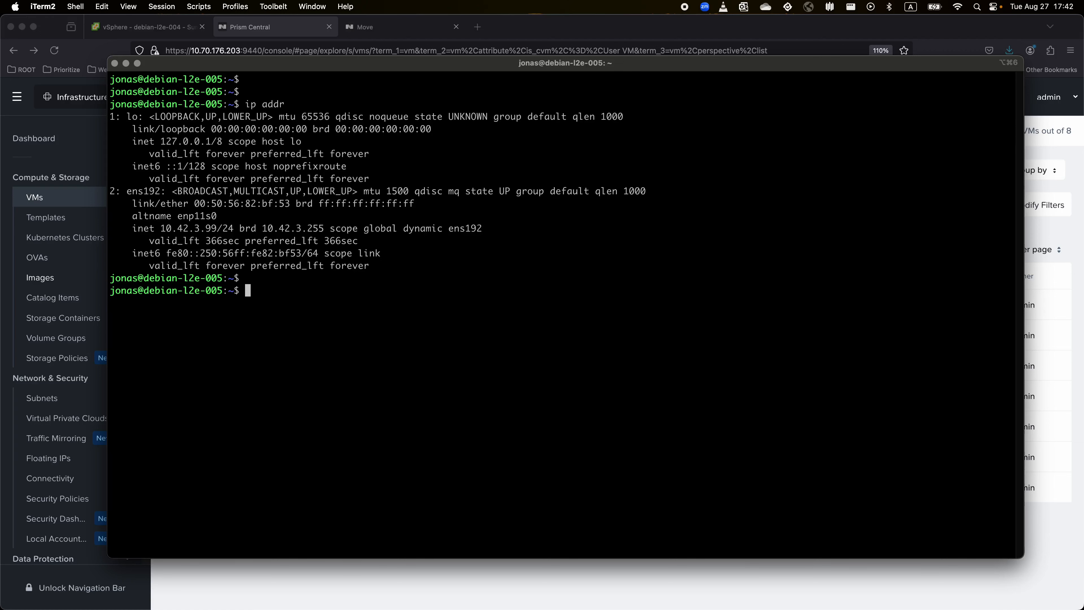
pyautogui.write('ping 10.42.3.106')
pyautogui.press('Return')
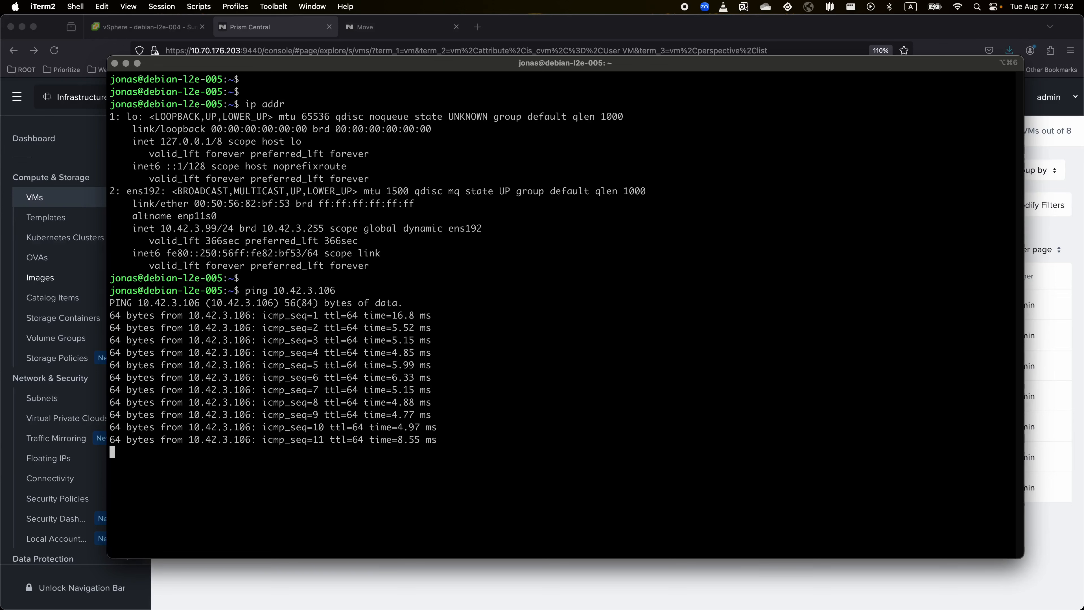
pyautogui.hotkey('ctrl', 'c')
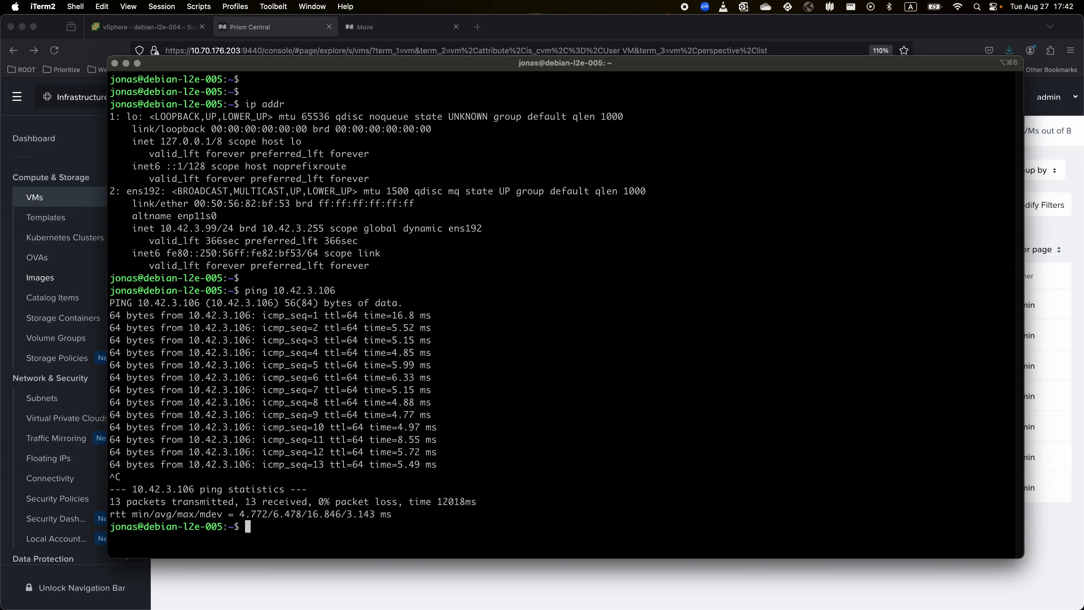